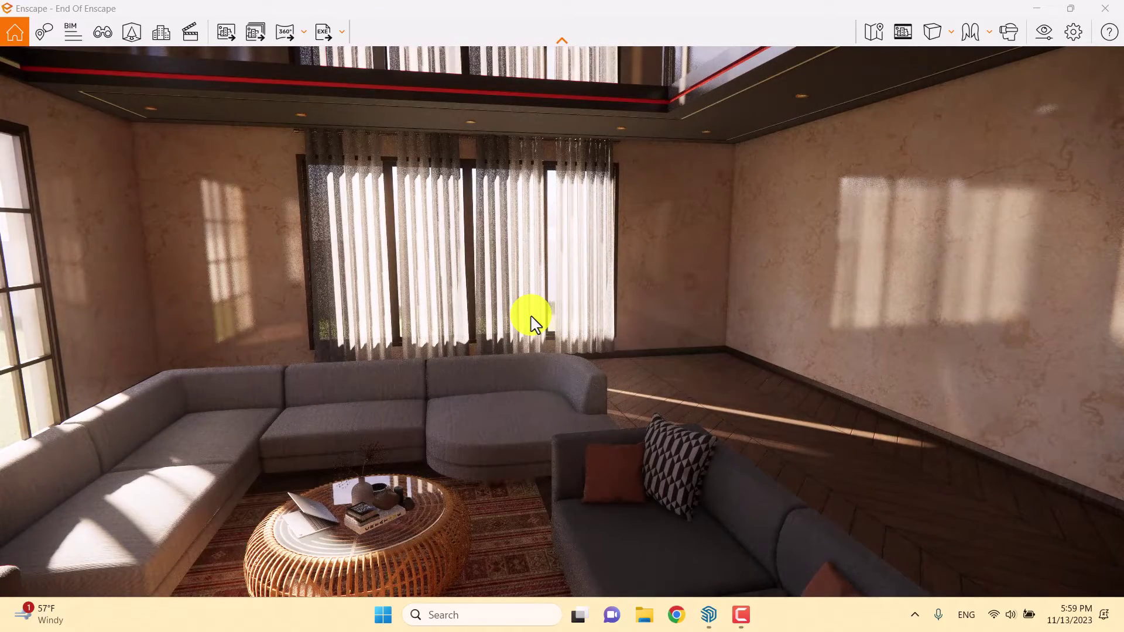
Step: Load the saved Render 1 view in Enscape and close view management
{"action": "key", "text": "v"}
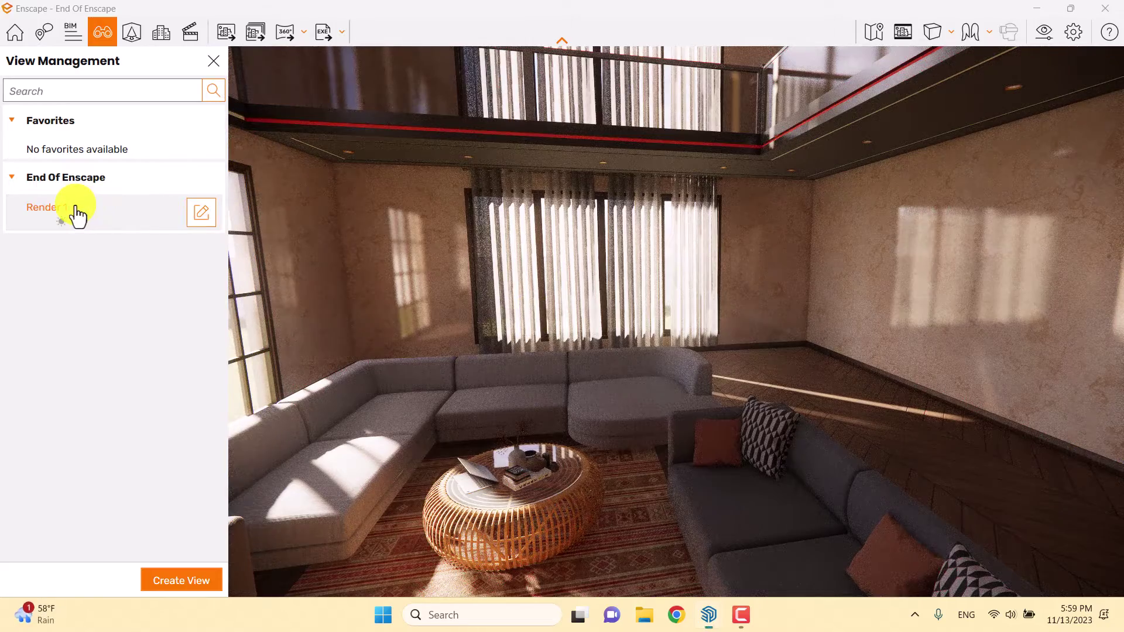
{"action": "left_click", "coordinate": [75, 210]}
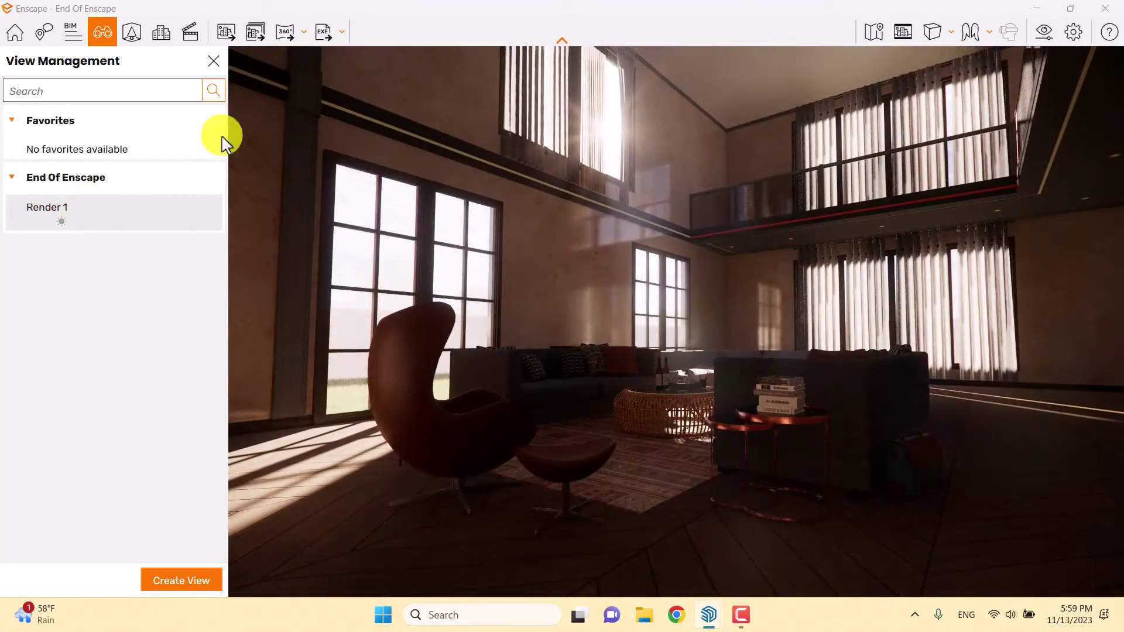
{"action": "left_click", "coordinate": [214, 61]}
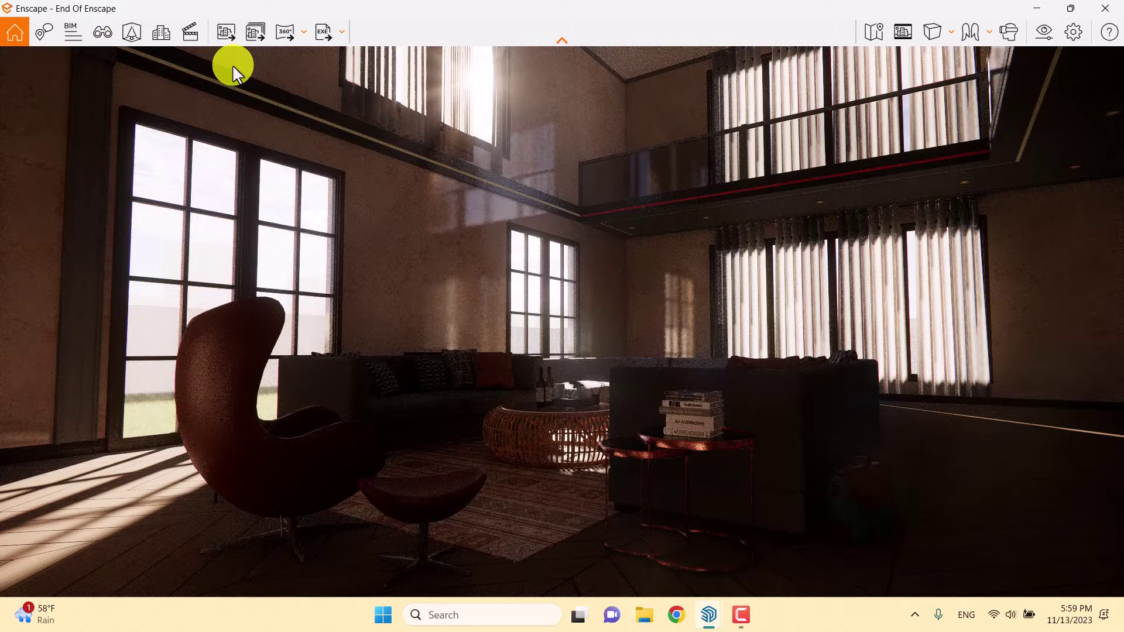
Step: Turn on the safe frame and switch the camera projection to Two-Point
{"action": "left_click", "coordinate": [902, 36]}
{"action": "left_click", "coordinate": [944, 34]}
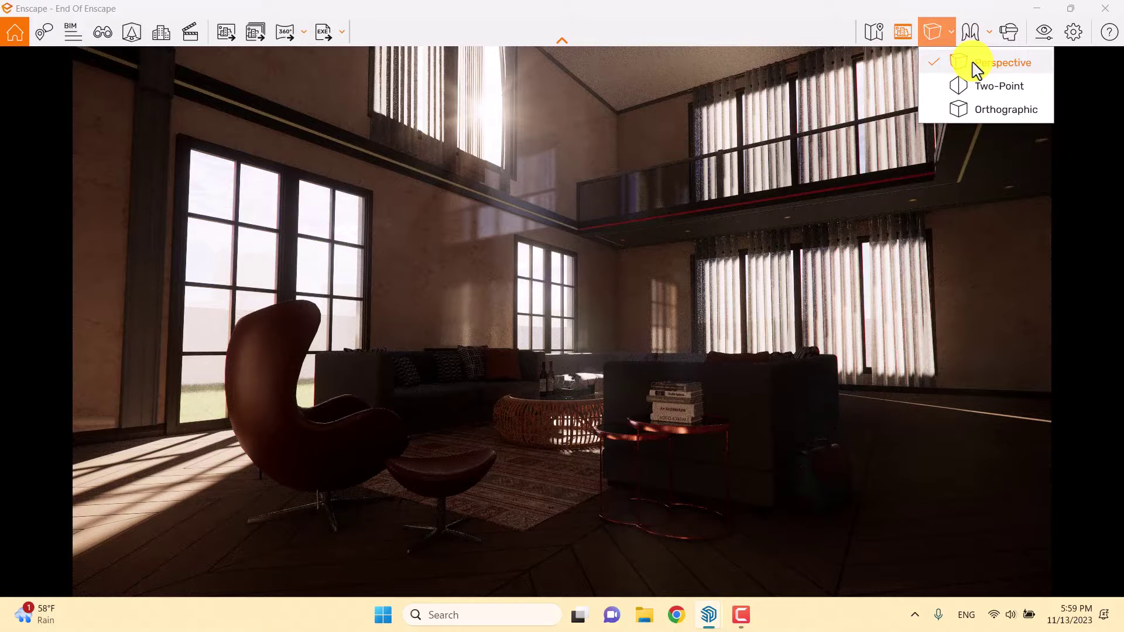
{"action": "left_click", "coordinate": [973, 94]}
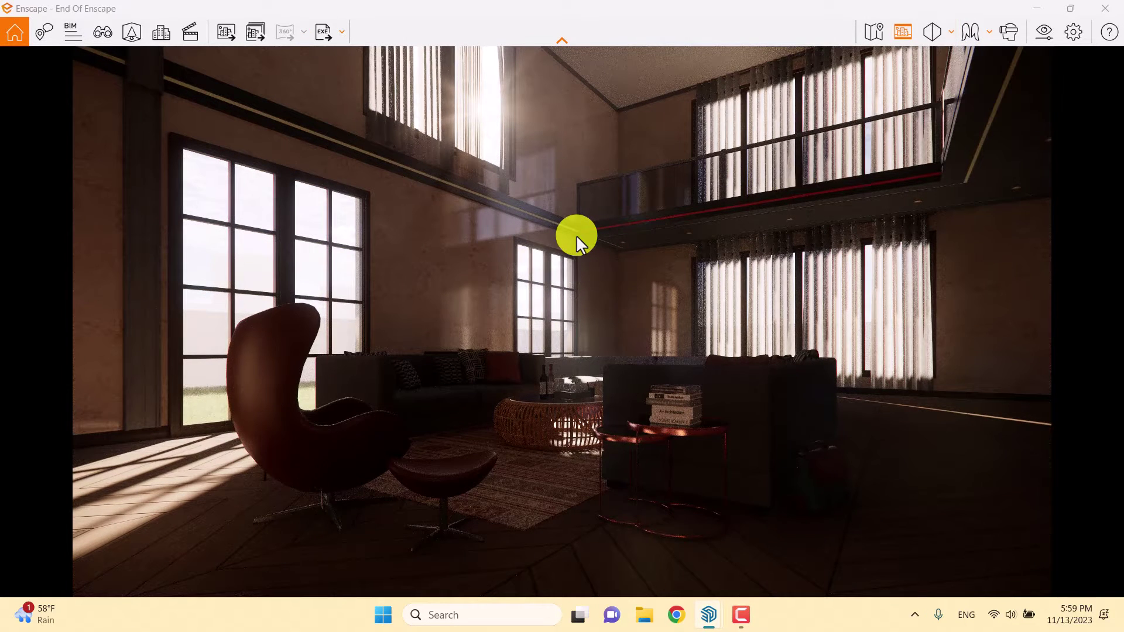
Step: Arrange the SketchUp and Enscape windows side by side, with Enscape filling the second half of the screen
{"action": "left_click_drag", "start_coordinate": [548, 8], "coordinate": [1121, 5]}
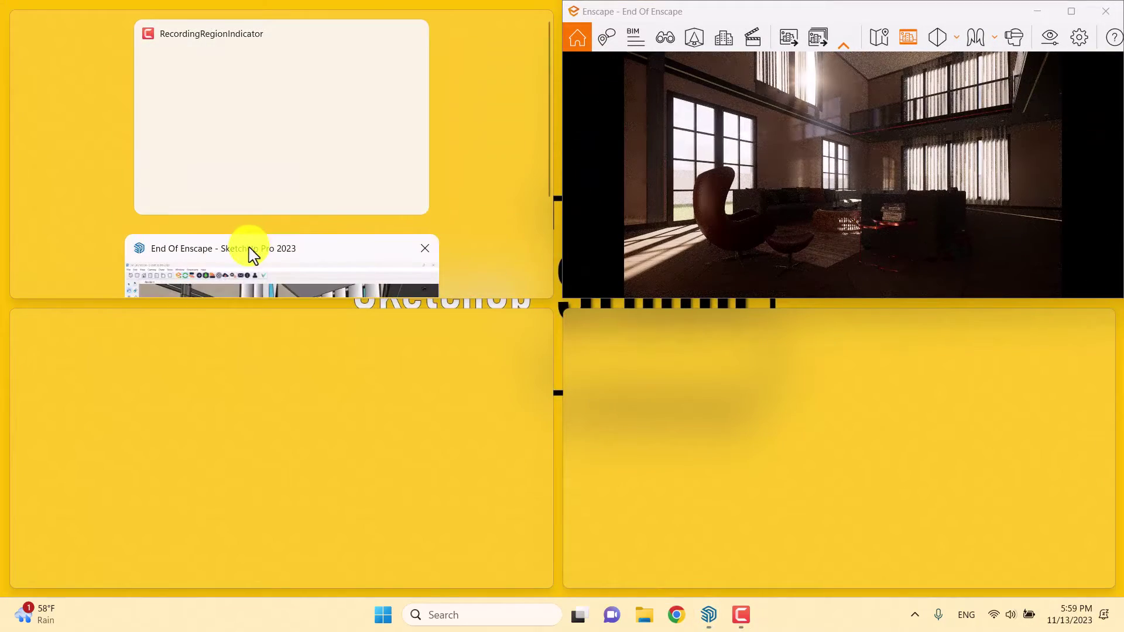
{"action": "left_click", "coordinate": [249, 246]}
{"action": "mouse_move", "coordinate": [299, 12]}
{"action": "left_mouse_down"}
{"action": "mouse_move", "coordinate": [184, 77]}
{"action": "mouse_move", "coordinate": [3, 257]}
{"action": "left_mouse_up"}
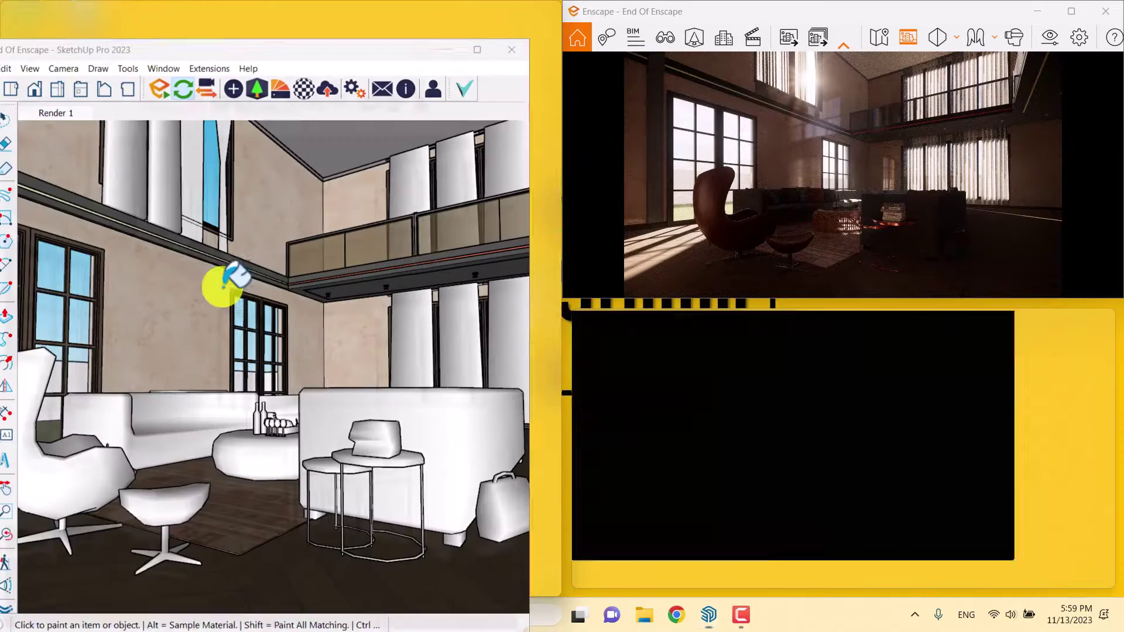
{"action": "left_click_drag", "start_coordinate": [759, 11], "coordinate": [1121, 234]}
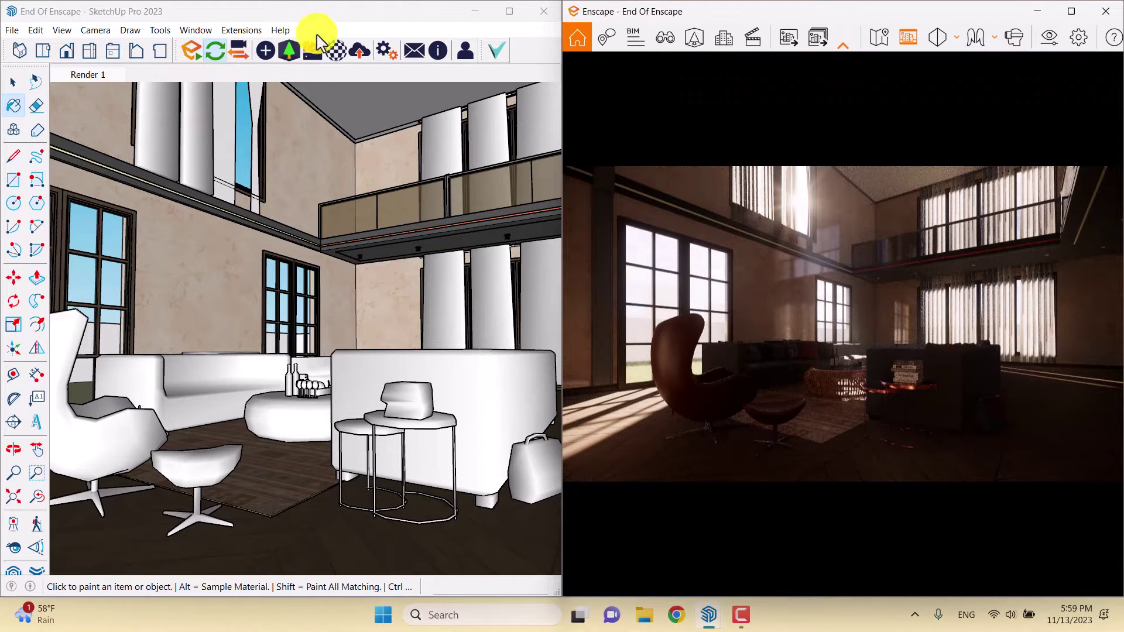
Step: Open the Enscape Material Editor and sample the chevron wood material from the floor in the model
{"action": "left_click", "coordinate": [334, 51]}
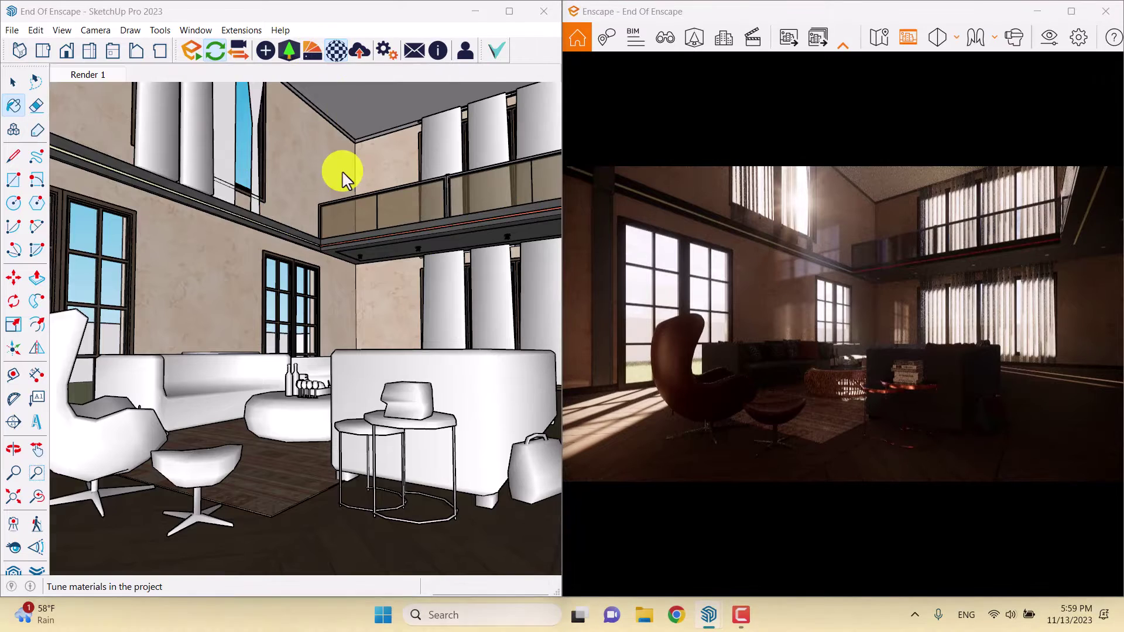
{"action": "left_click_drag", "start_coordinate": [92, 46], "coordinate": [95, 212]}
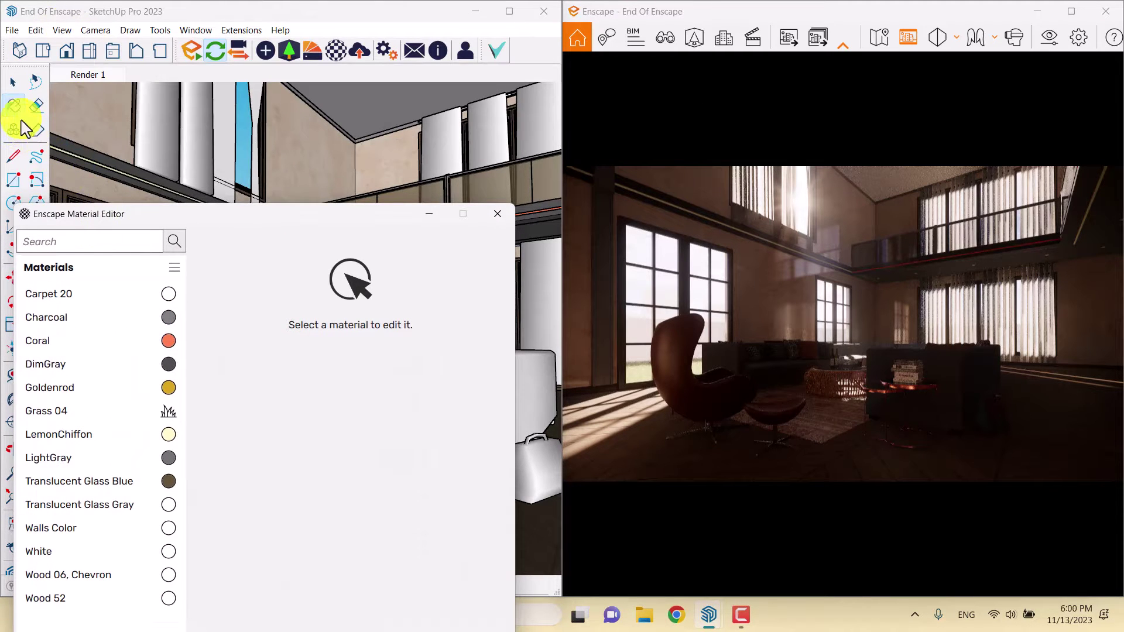
{"action": "left_click", "coordinate": [15, 108]}
{"action": "left_click_drag", "start_coordinate": [377, 217], "coordinate": [368, 491]}
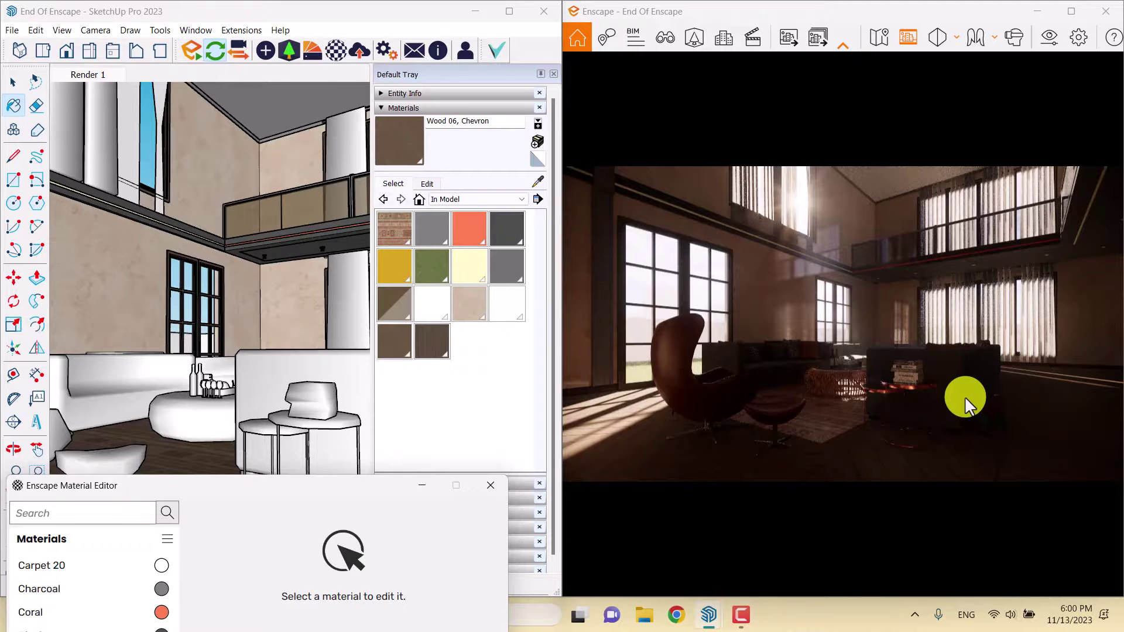
{"action": "left_click", "coordinate": [538, 183]}
{"action": "mouse_move", "coordinate": [235, 346]}
{"action": "middle_mouse_down", "text": "shift"}
{"action": "mouse_move", "coordinate": [316, 289]}
{"action": "mouse_move", "coordinate": [3, 590]}
{"action": "mouse_move", "coordinate": [128, 321]}
{"action": "mouse_move", "coordinate": [188, 277]}
{"action": "mouse_move", "coordinate": [5, 364]}
{"action": "middle_mouse_up", "text": "shift"}
{"action": "mouse_move", "coordinate": [348, 256]}
{"action": "middle_mouse_down"}
{"action": "mouse_move", "coordinate": [76, 299]}
{"action": "mouse_move", "coordinate": [147, 320]}
{"action": "middle_mouse_up"}
{"action": "left_click", "coordinate": [146, 295]}
Step: Set the chevron wood floor material's roughness to 21%
{"action": "left_click_drag", "start_coordinate": [184, 490], "coordinate": [186, 56]}
{"action": "left_click_drag", "start_coordinate": [451, 486], "coordinate": [202, 487]}
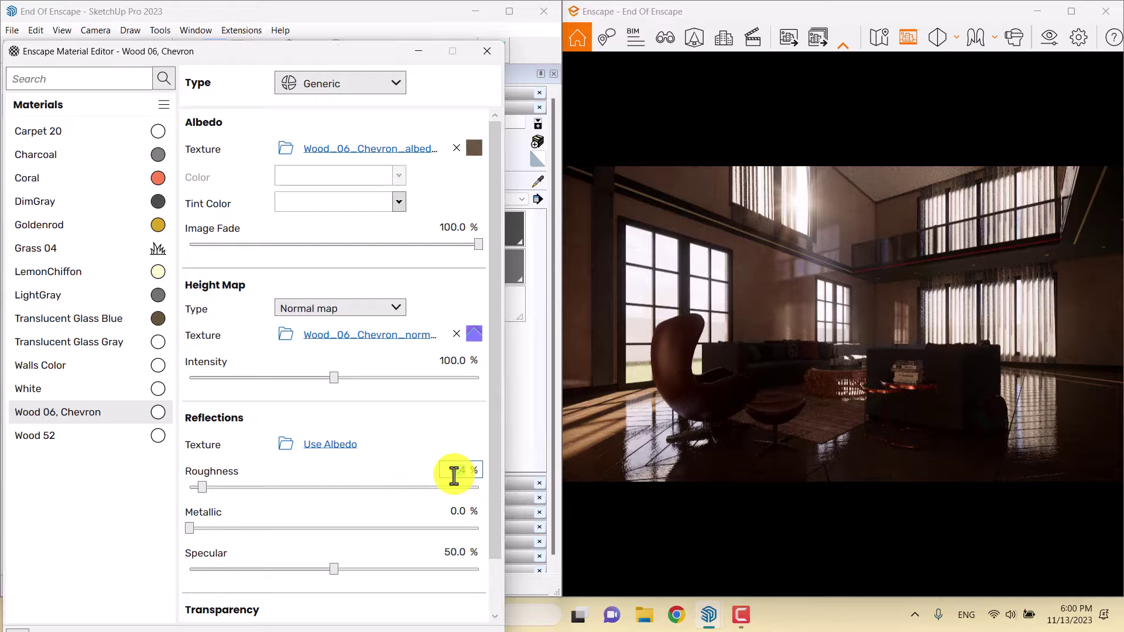
{"action": "key", "text": "Return"}
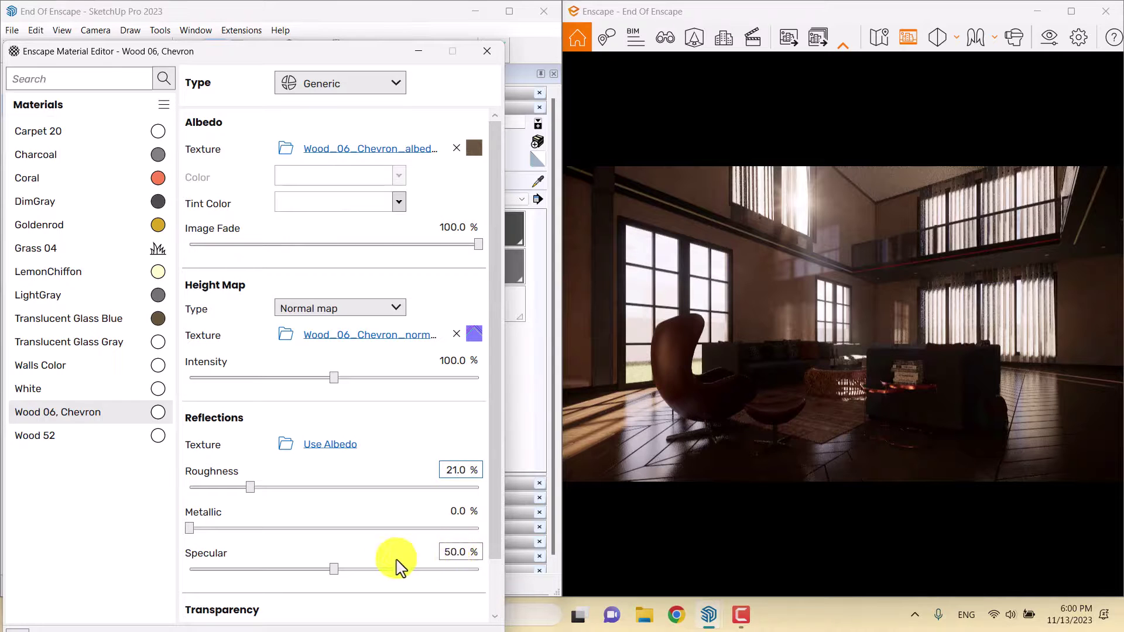
Step: Set the floor material's specular to 71% and its normal map intensity to 154%, and close the material editor
{"action": "left_click_drag", "start_coordinate": [336, 569], "coordinate": [442, 570]}
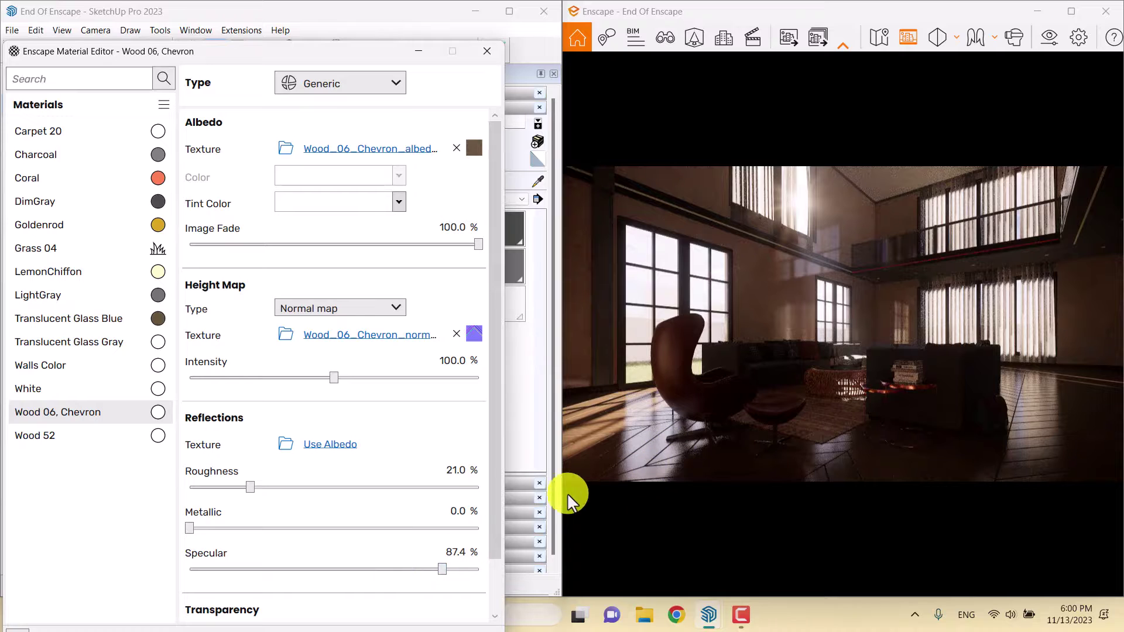
{"action": "left_click", "coordinate": [451, 553]}
{"action": "type", "text": "71"}
{"action": "key", "text": "Return"}
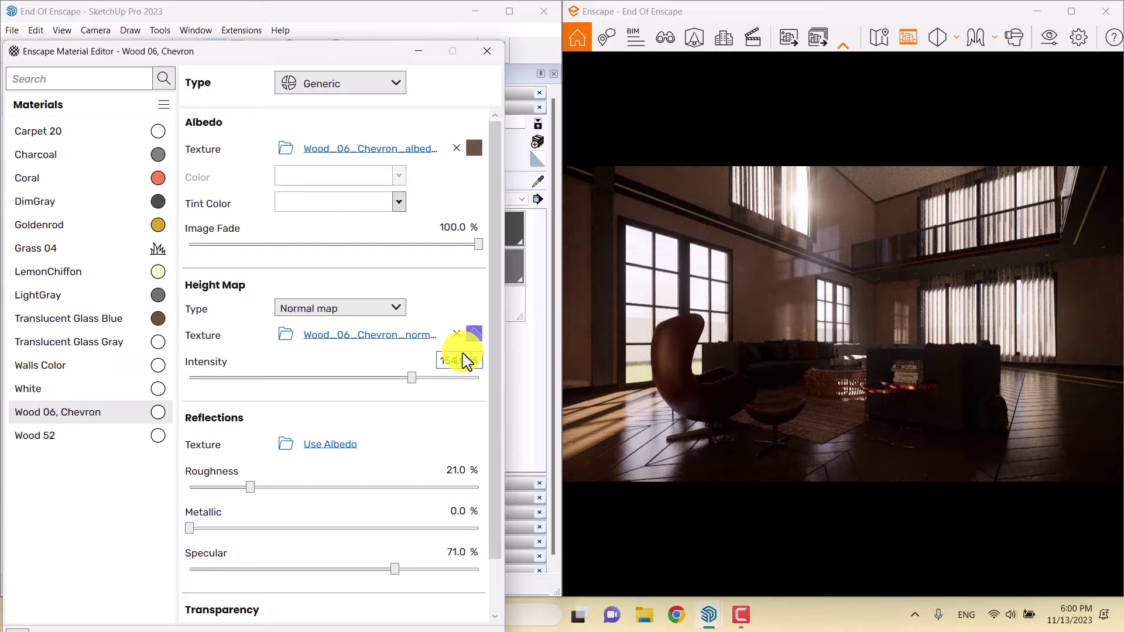
{"action": "scroll", "coordinate": [500, 306], "scroll_direction": "down", "scroll_amount": 2}
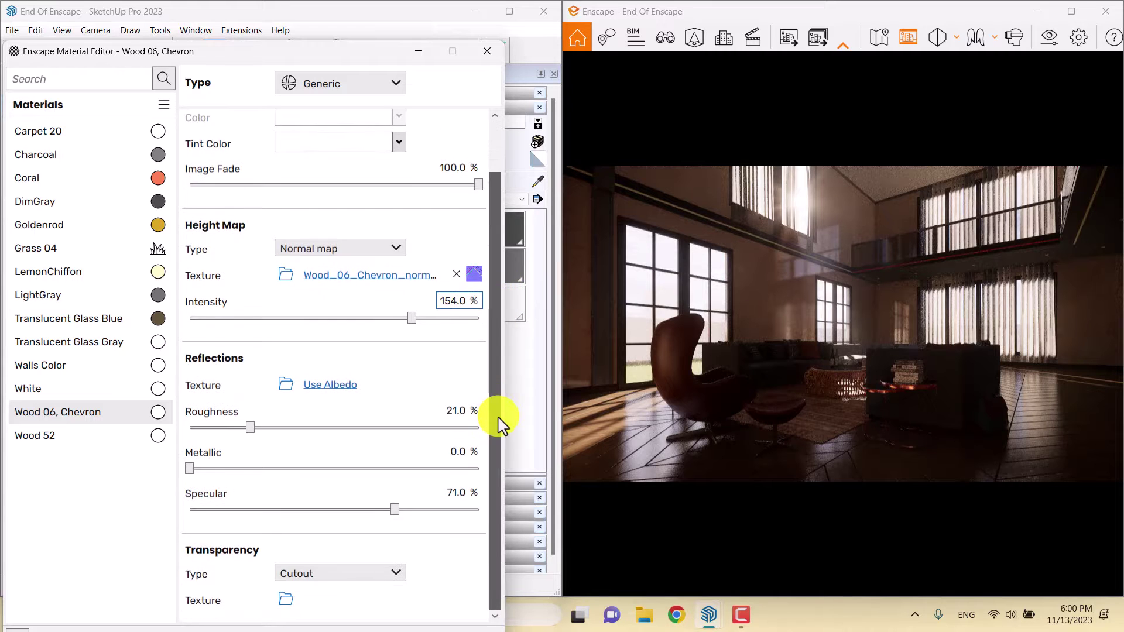
{"action": "left_click", "coordinate": [486, 57]}
Step: Inspect the floor's reflections around the room in the maximized Enscape window, and snap it back beside SketchUp
{"action": "left_click", "coordinate": [1071, 12]}
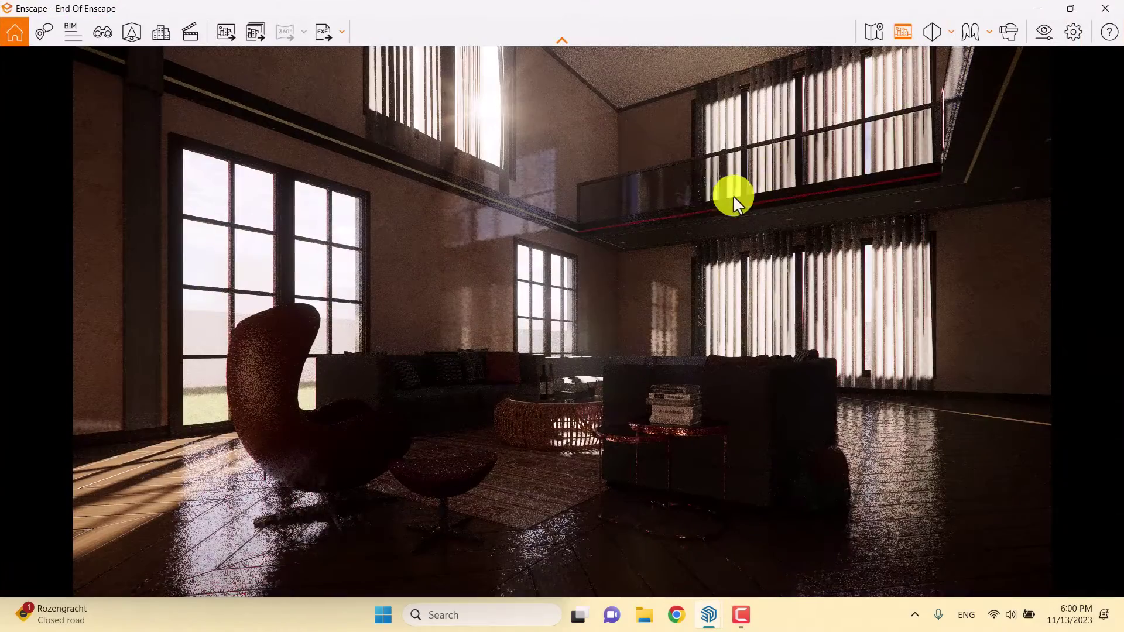
{"action": "right_click_drag", "start_coordinate": [681, 216], "coordinate": [682, 219]}
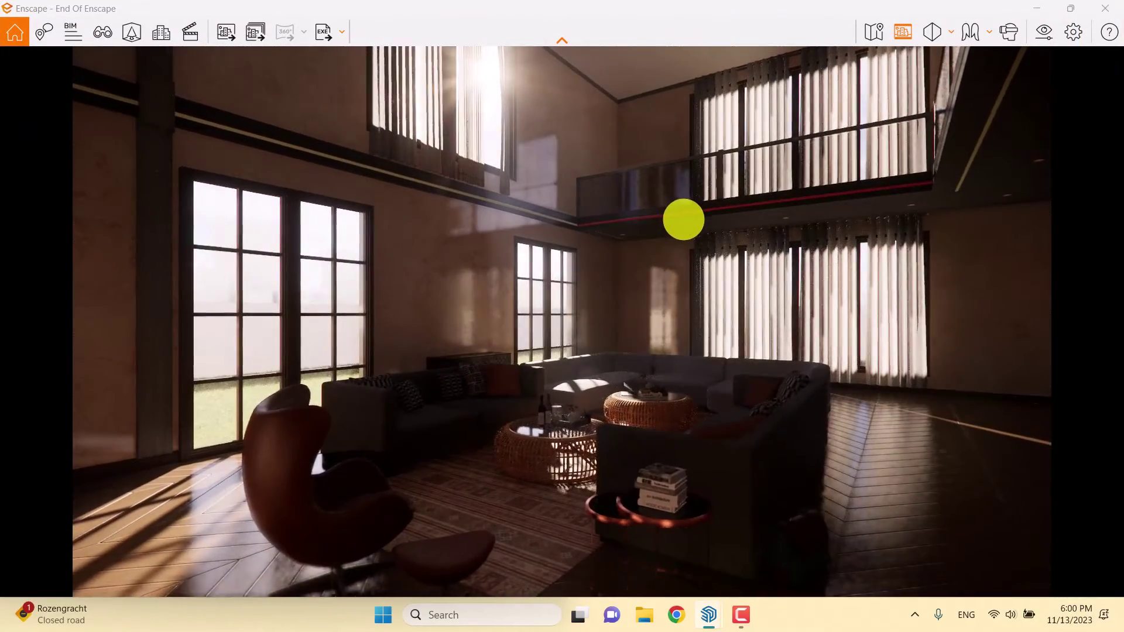
{"action": "left_click_drag", "start_coordinate": [682, 219], "coordinate": [683, 219]}
{"action": "right_click_drag", "start_coordinate": [682, 218], "coordinate": [682, 218]}
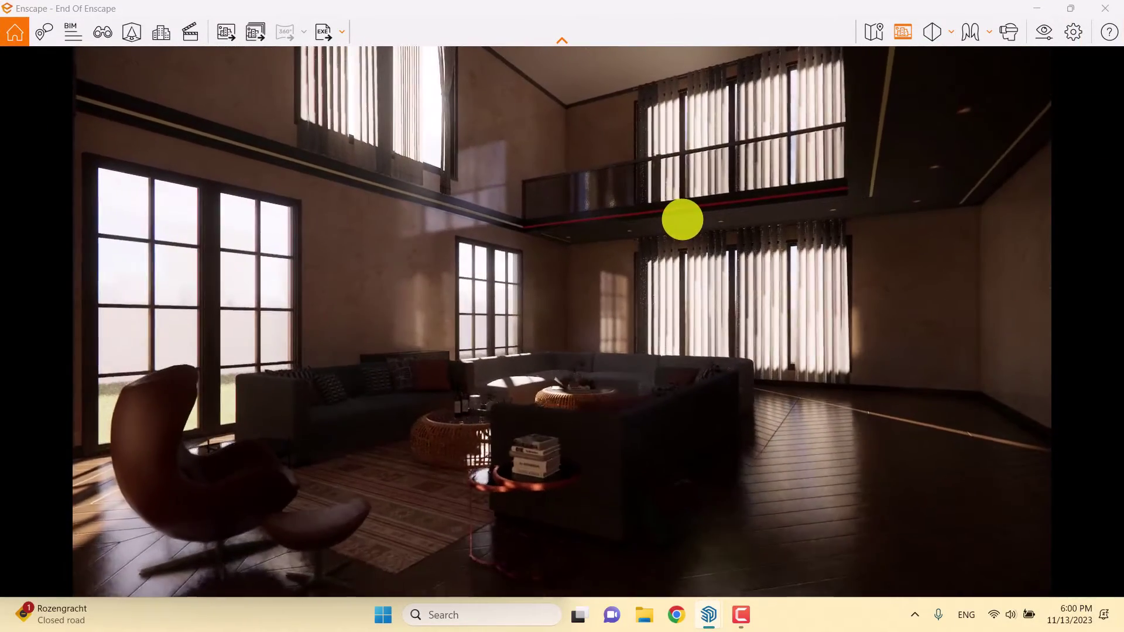
{"action": "left_click_drag", "start_coordinate": [613, 234], "coordinate": [614, 233]}
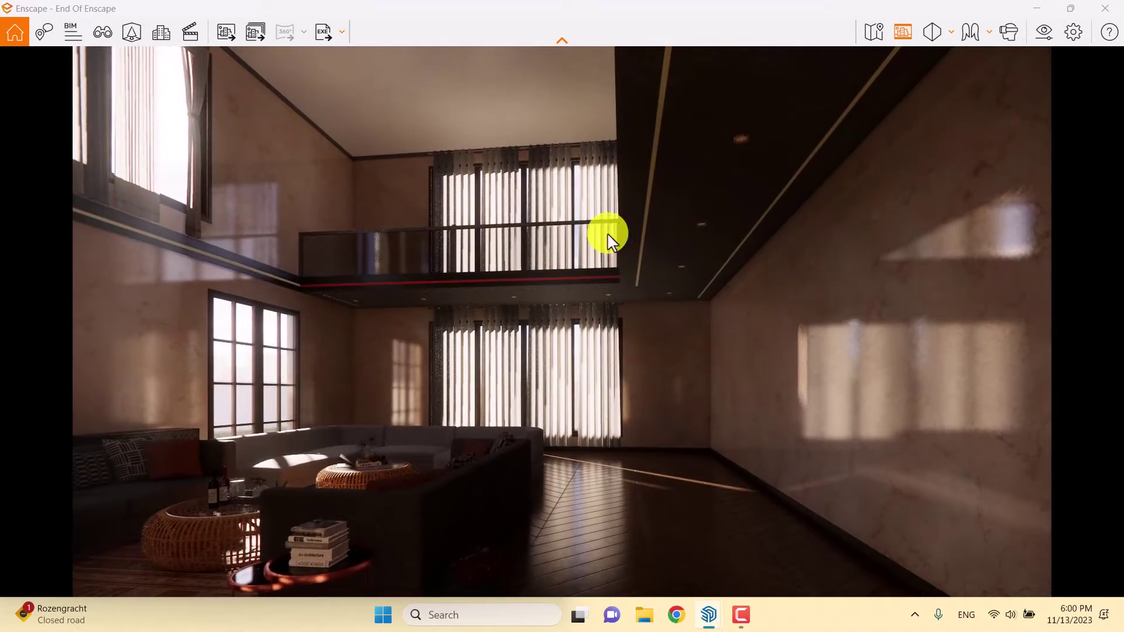
{"action": "left_click_drag", "start_coordinate": [567, 11], "coordinate": [1123, 205]}
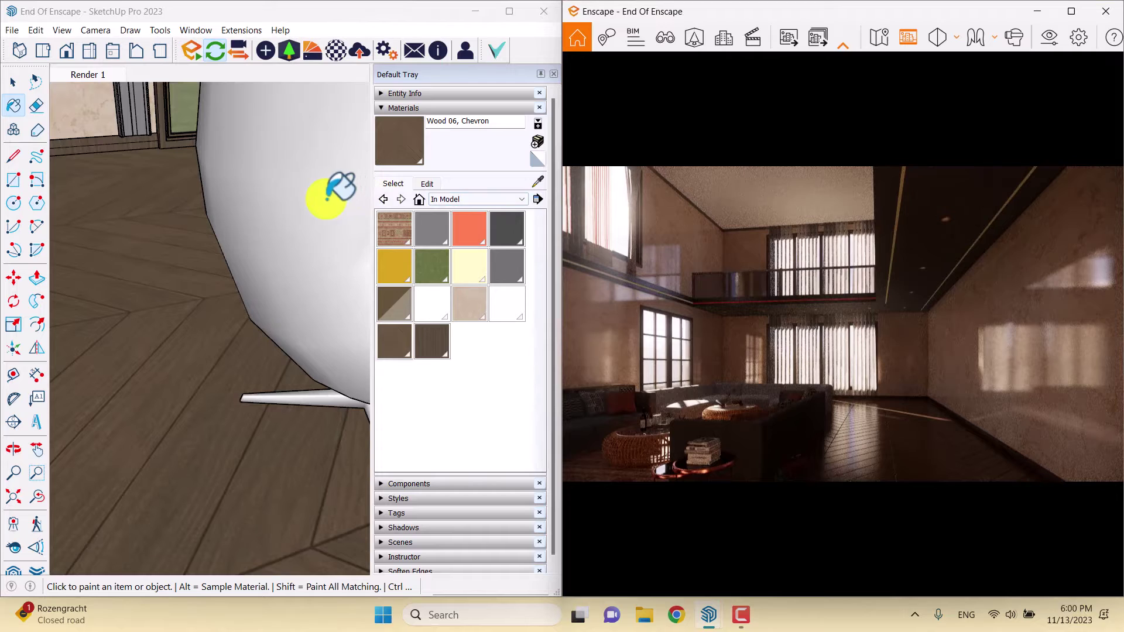
Step: Sample the coral material from the thin strip along the balcony edge in SketchUp
{"action": "middle_click_drag", "start_coordinate": [230, 227], "coordinate": [75, 377], "text": "shift"}
{"action": "mouse_move", "coordinate": [268, 233]}
{"action": "middle_mouse_down", "text": "shift"}
{"action": "mouse_move", "coordinate": [103, 347]}
{"action": "mouse_move", "coordinate": [248, 366]}
{"action": "mouse_move", "coordinate": [45, 371]}
{"action": "mouse_move", "coordinate": [326, 301]}
{"action": "mouse_move", "coordinate": [497, 221]}
{"action": "middle_mouse_up", "text": "shift"}
{"action": "key", "text": "b"}
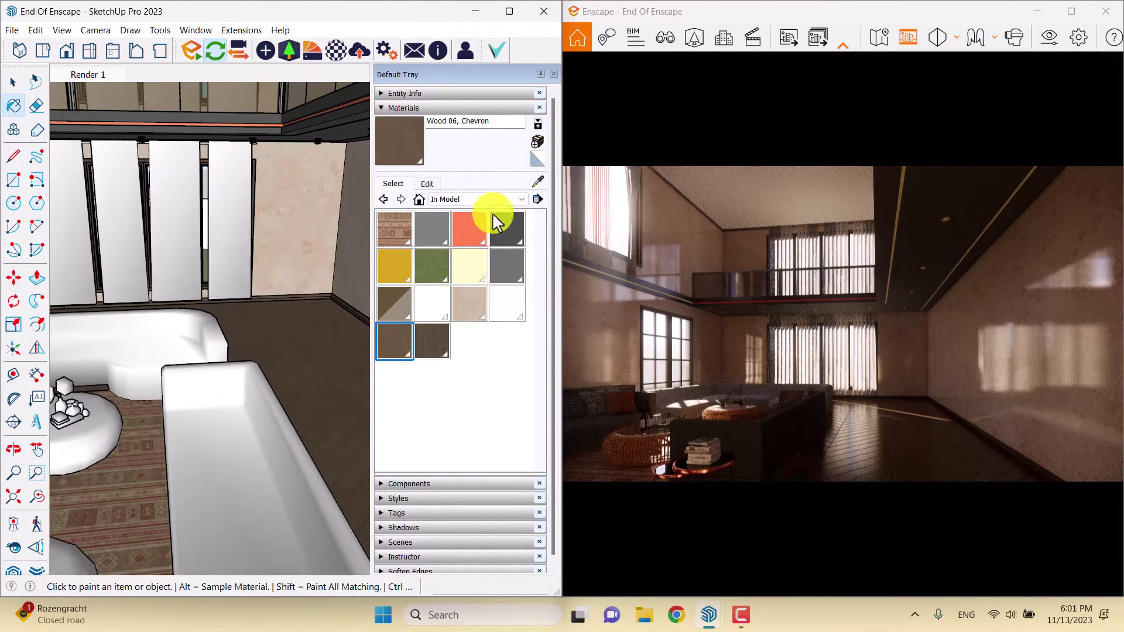
{"action": "left_click", "coordinate": [537, 181]}
{"action": "scroll", "coordinate": [326, 191], "scroll_direction": "up", "scroll_amount": 3}
{"action": "mouse_move", "coordinate": [326, 191]}
{"action": "middle_mouse_down"}
{"action": "mouse_move", "coordinate": [251, 260]}
{"action": "mouse_move", "coordinate": [205, 99]}
{"action": "middle_mouse_up"}
{"action": "middle_click_drag", "start_coordinate": [193, 339], "coordinate": [249, 246]}
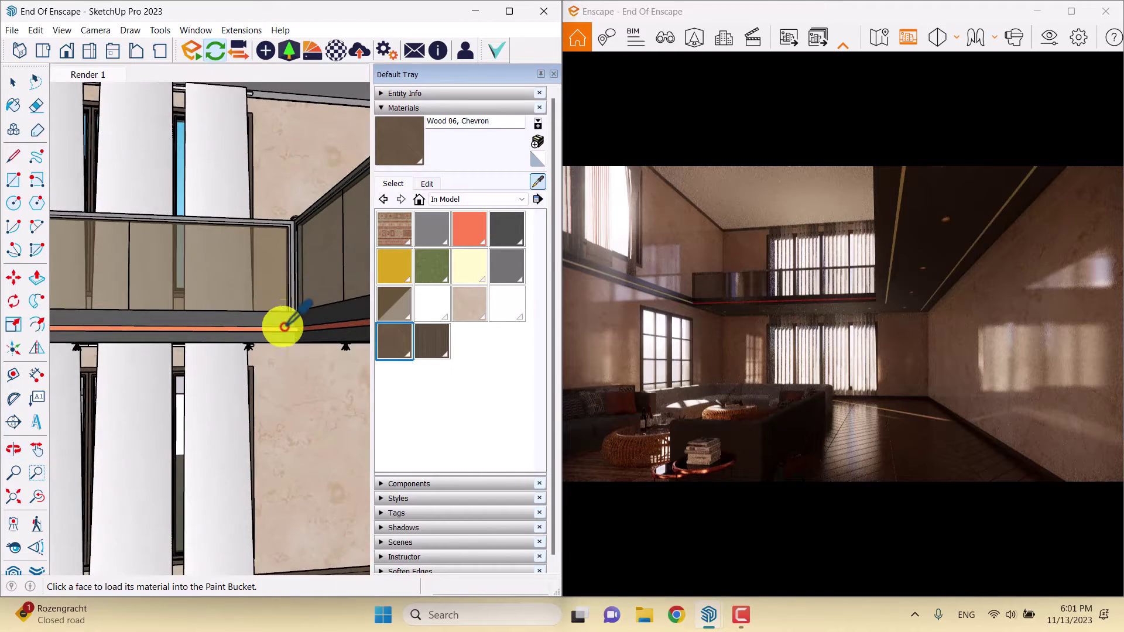
{"action": "scroll", "coordinate": [283, 332], "scroll_direction": "up", "scroll_amount": 4}
{"action": "left_click", "coordinate": [285, 325]}
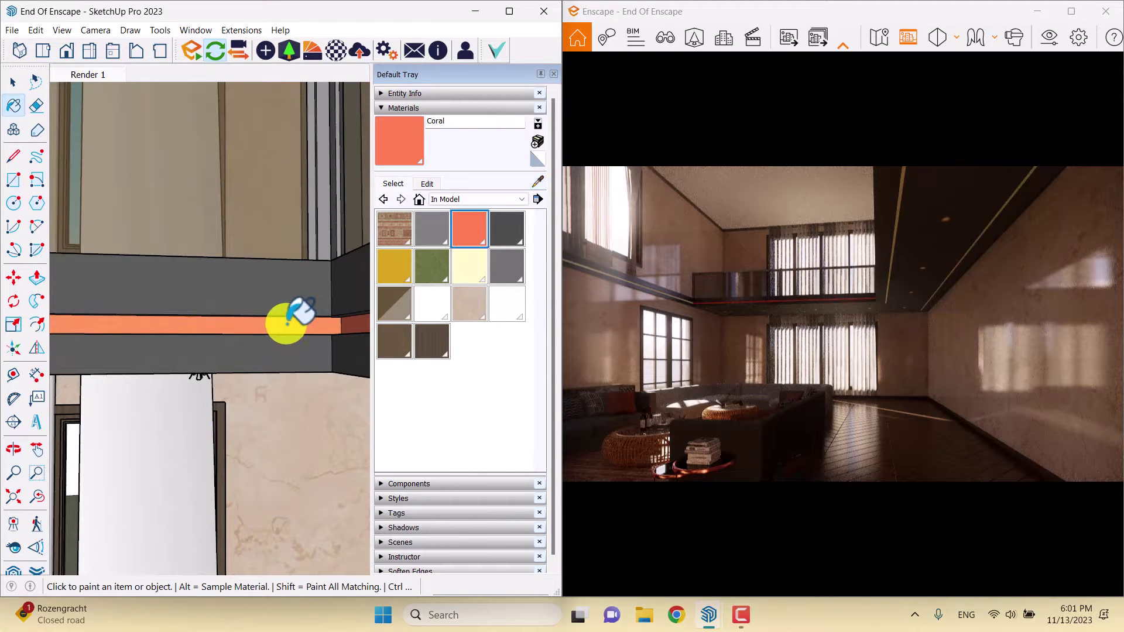
Step: In the Enscape Material Editor, set the Coral material's color to white and its type to Self-illuminated
{"action": "left_click", "coordinate": [345, 57]}
{"action": "left_click_drag", "start_coordinate": [332, 21], "coordinate": [329, 98]}
{"action": "left_click", "coordinate": [44, 234]}
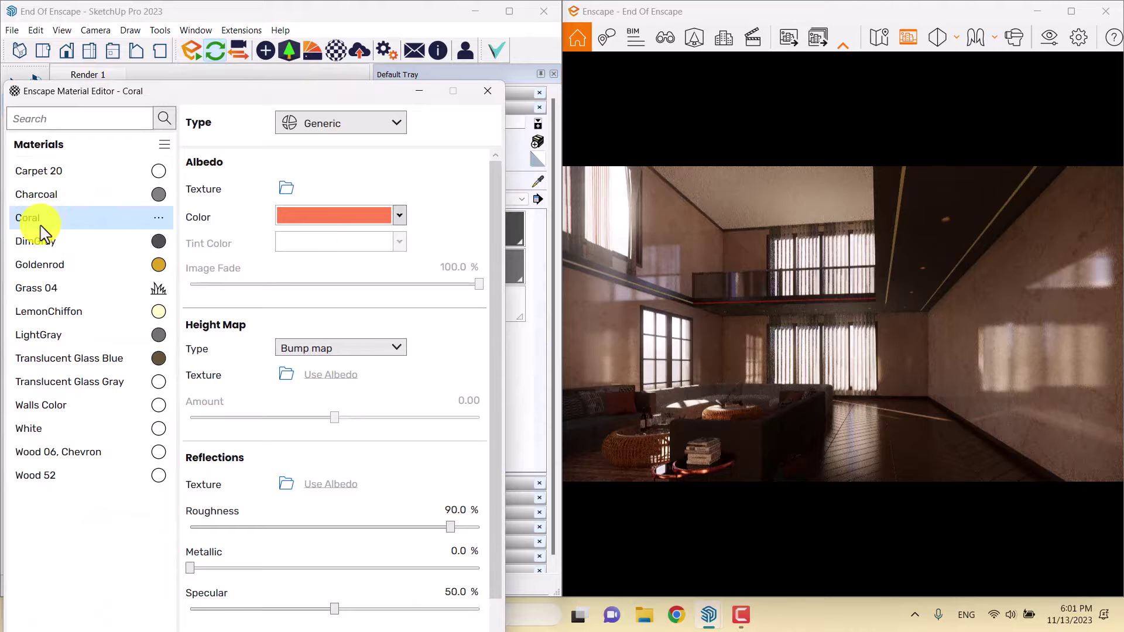
{"action": "left_click", "coordinate": [356, 221]}
{"action": "left_click", "coordinate": [413, 294]}
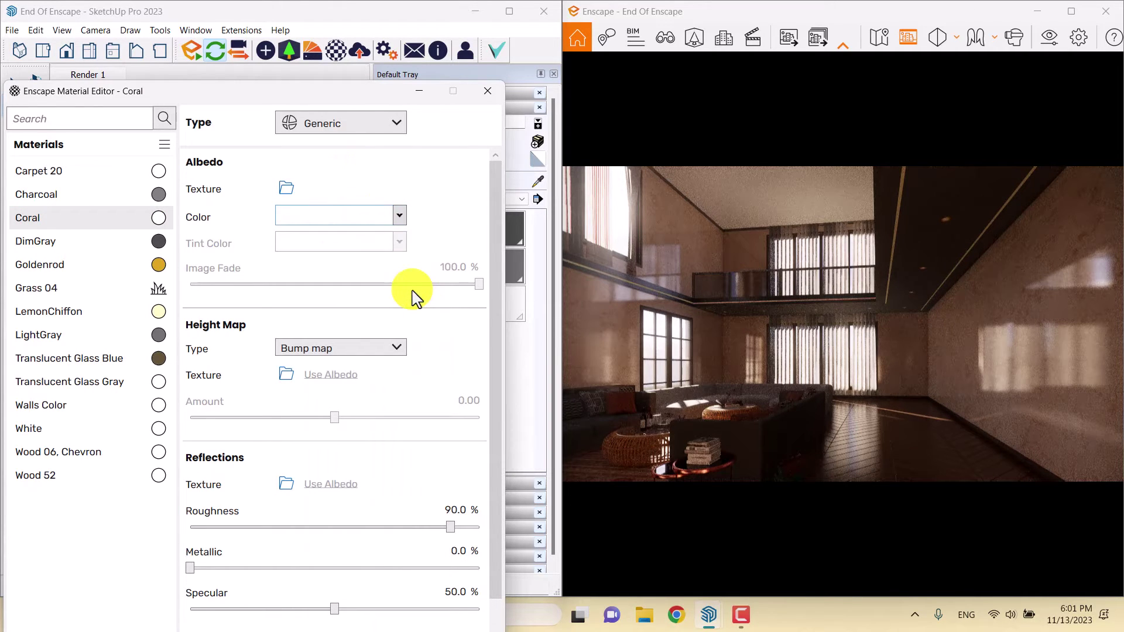
{"action": "left_click", "coordinate": [384, 125]}
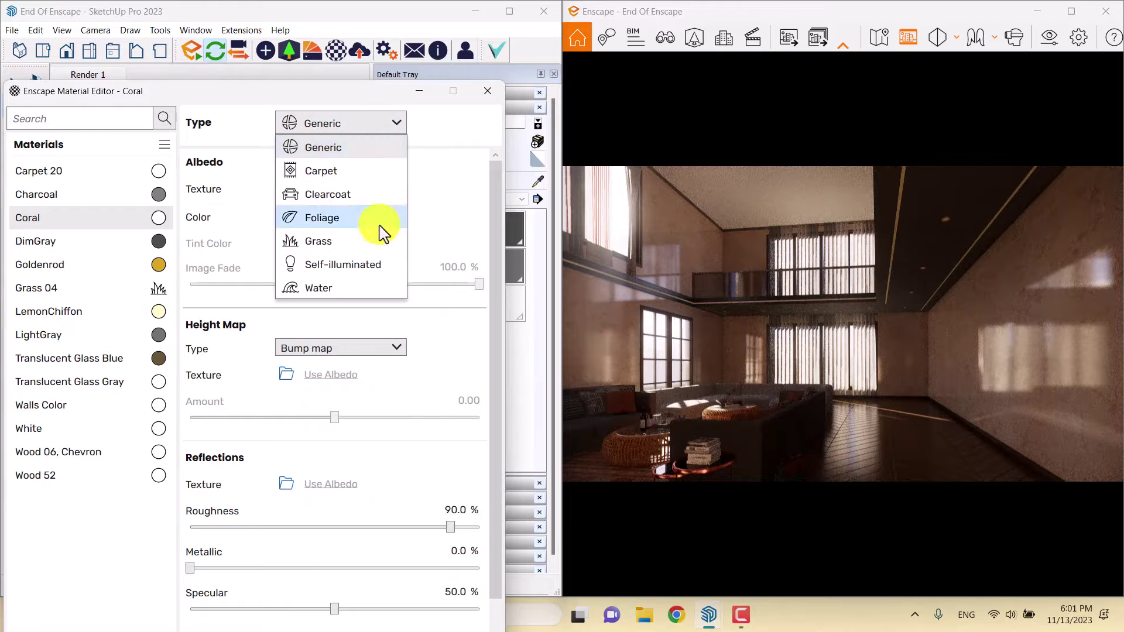
{"action": "left_click", "coordinate": [352, 272]}
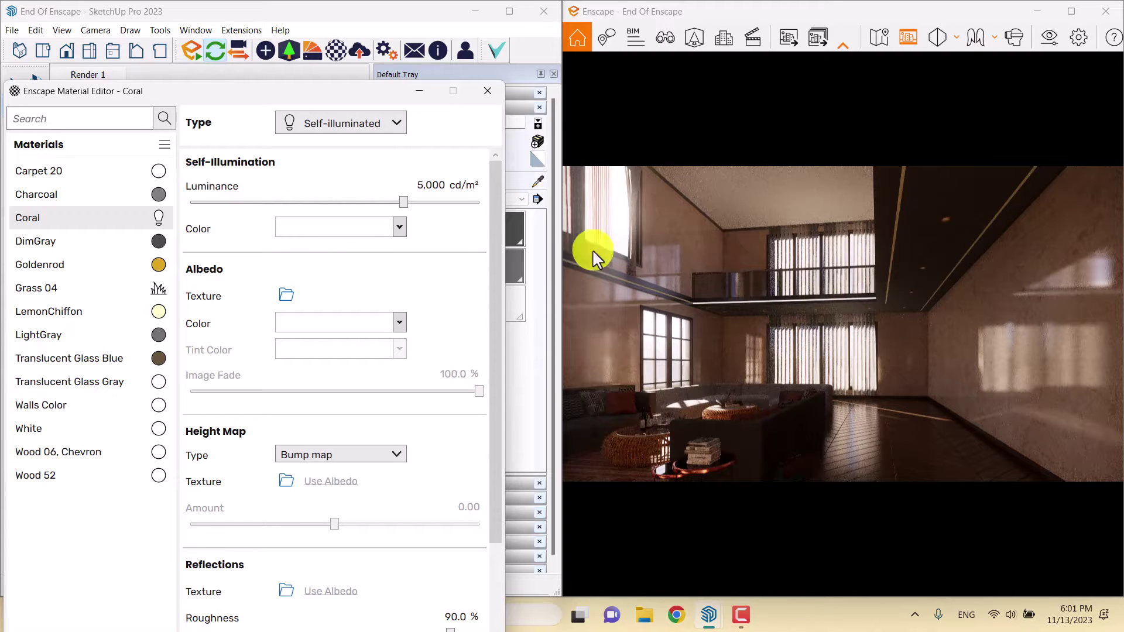
Step: Sample the material of the pale yellow strip set into the dark ceiling under the balcony
{"action": "left_click_drag", "start_coordinate": [344, 94], "coordinate": [495, 387]}
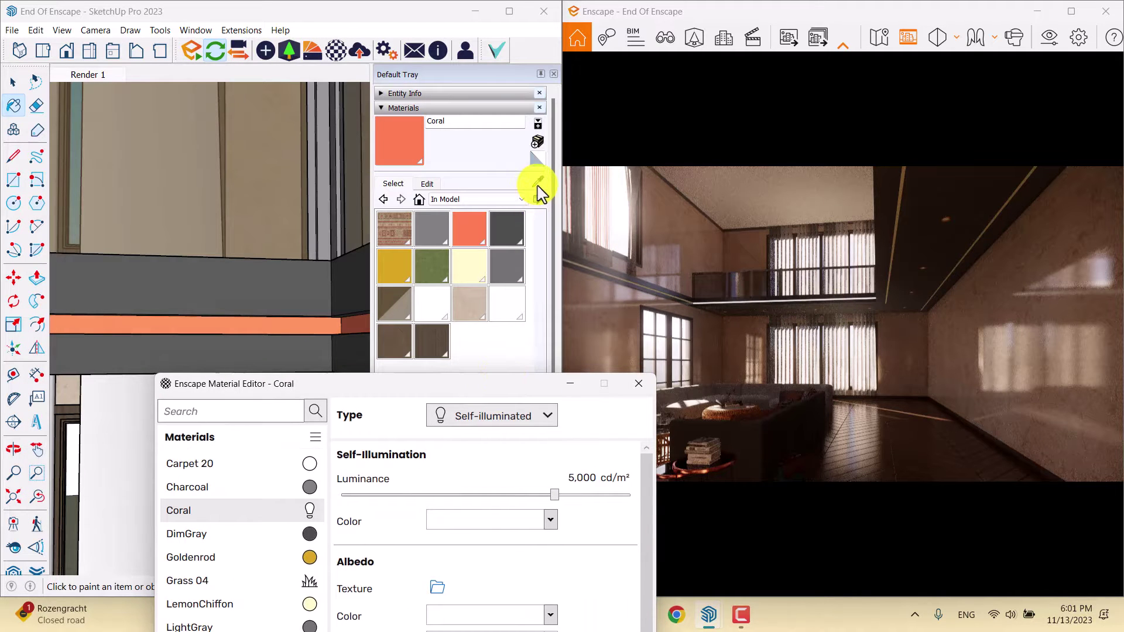
{"action": "left_click", "coordinate": [538, 186]}
{"action": "mouse_move", "coordinate": [316, 306]}
{"action": "middle_mouse_down"}
{"action": "mouse_move", "coordinate": [161, 211]}
{"action": "mouse_move", "coordinate": [167, 202]}
{"action": "middle_mouse_up"}
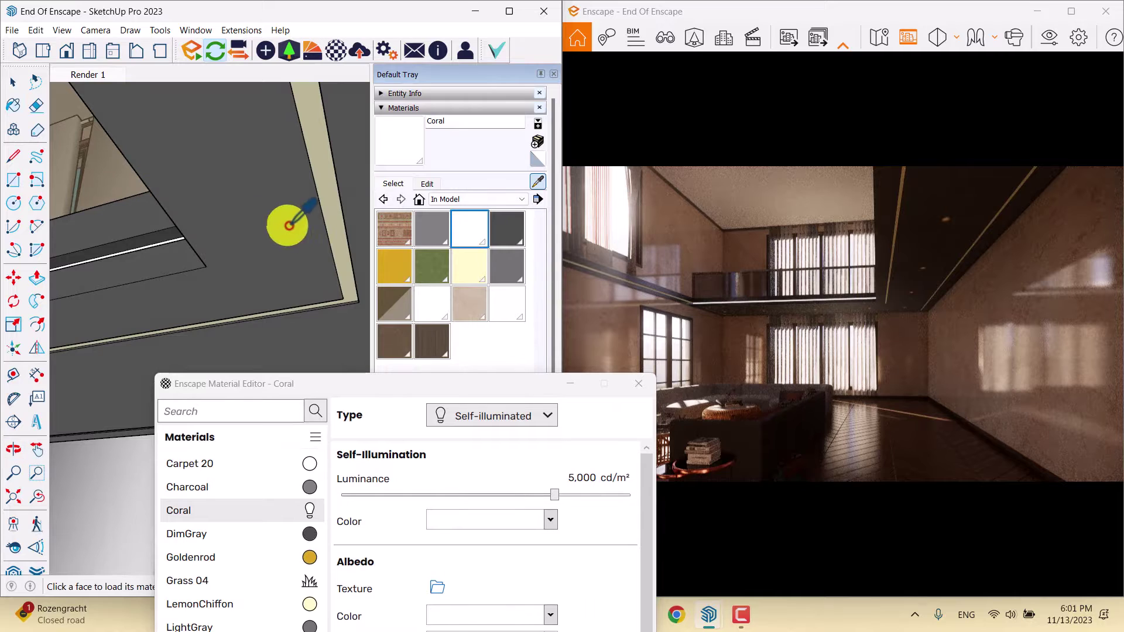
{"action": "left_click", "coordinate": [328, 205]}
Step: Set the LemonChiffon material's color to white and its type to Self-illuminated
{"action": "left_click_drag", "start_coordinate": [388, 391], "coordinate": [281, 98]}
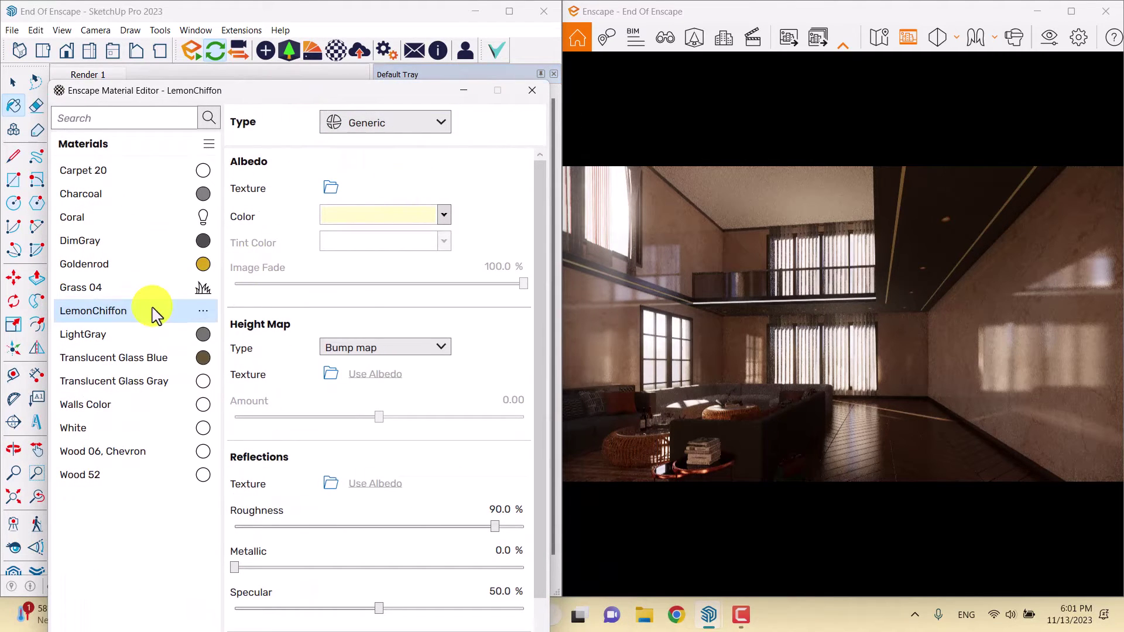
{"action": "mouse_move", "coordinate": [393, 134]}
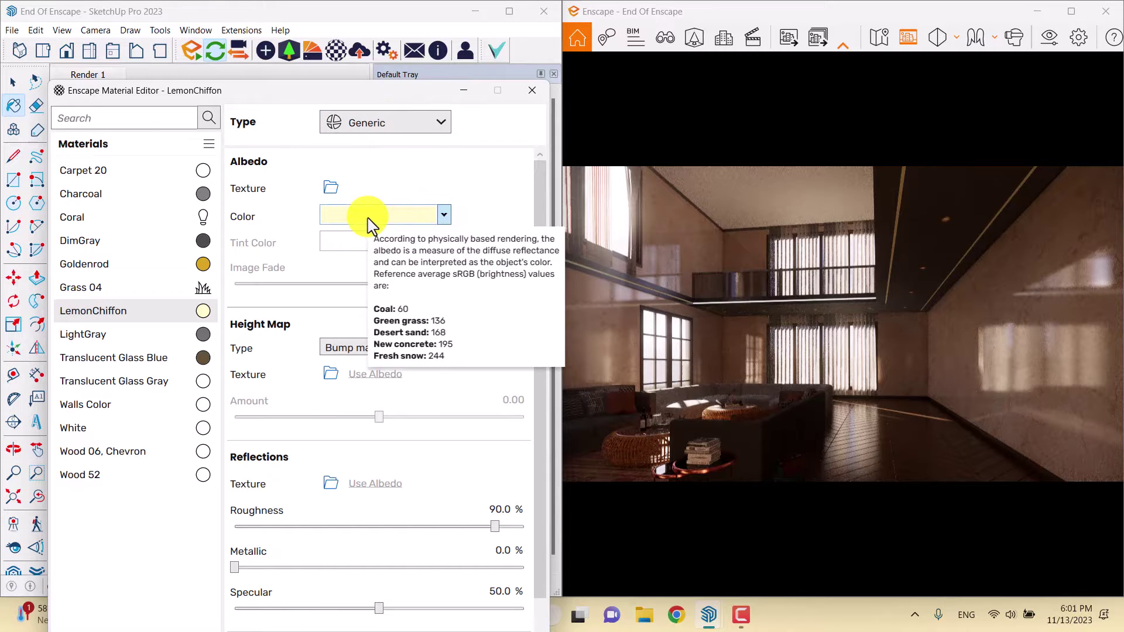
{"action": "left_click", "coordinate": [368, 220]}
{"action": "left_click", "coordinate": [459, 288]}
{"action": "left_click", "coordinate": [394, 124]}
{"action": "left_click", "coordinate": [366, 263]}
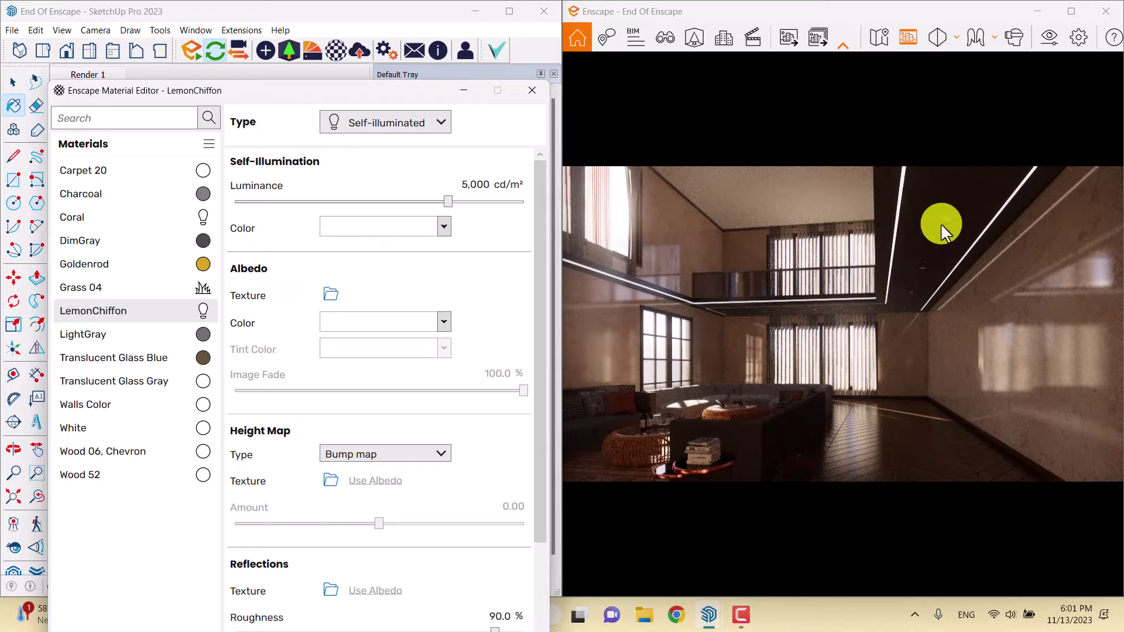
Step: Inspect the self-illuminated ceiling strips up close in the Enscape render, and move the material editor clear of the SketchUp model
{"action": "left_click_drag", "start_coordinate": [935, 261], "coordinate": [934, 261]}
{"action": "key", "text": "w"}
{"action": "scroll", "coordinate": [934, 261], "scroll_direction": "up", "scroll_amount": 3}
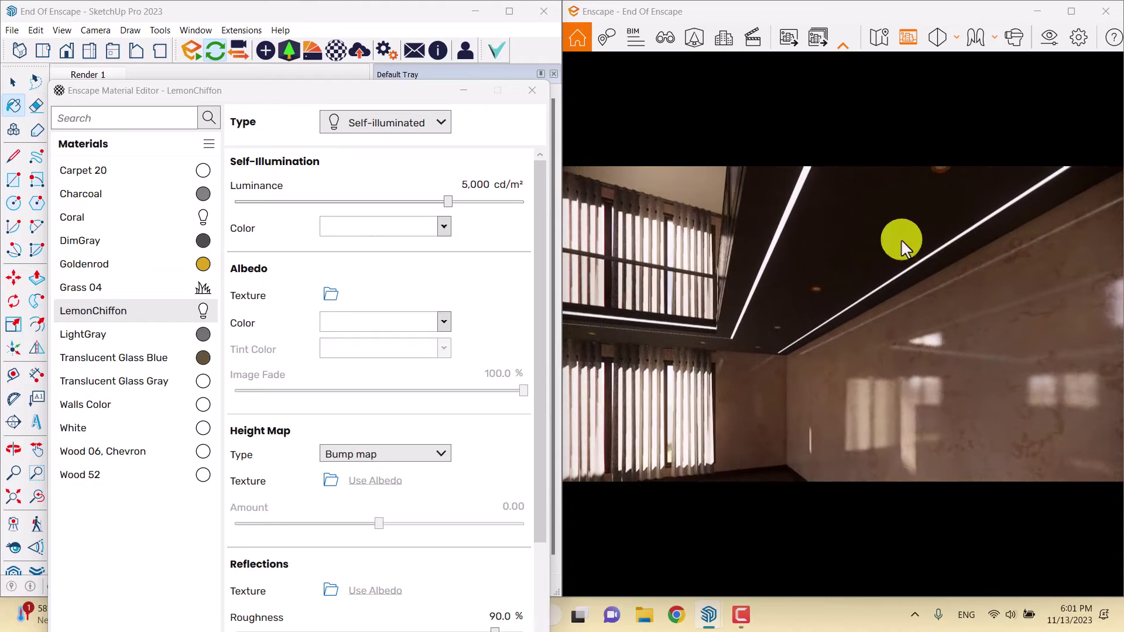
{"action": "mouse_move", "coordinate": [350, 90]}
{"action": "left_mouse_down"}
{"action": "mouse_move", "coordinate": [402, 293]}
{"action": "mouse_move", "coordinate": [463, 439]}
{"action": "left_mouse_up"}
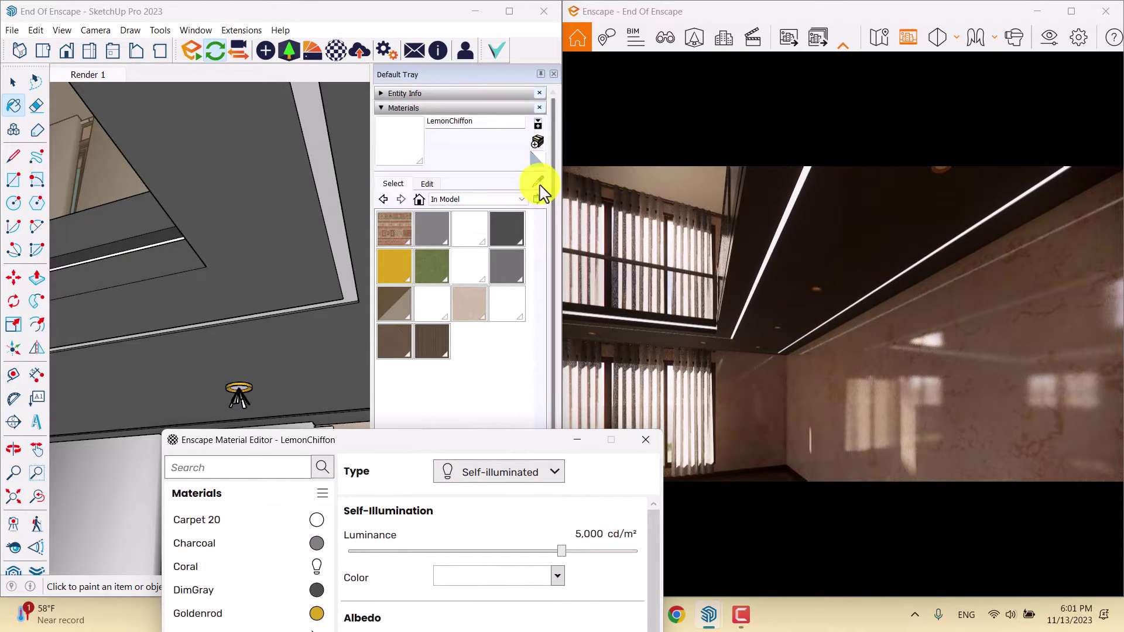
Step: Sample the white material of the recessed ceiling downlight and set its type to Self-illuminated in the Enscape Material Editor
{"action": "left_click", "coordinate": [538, 182]}
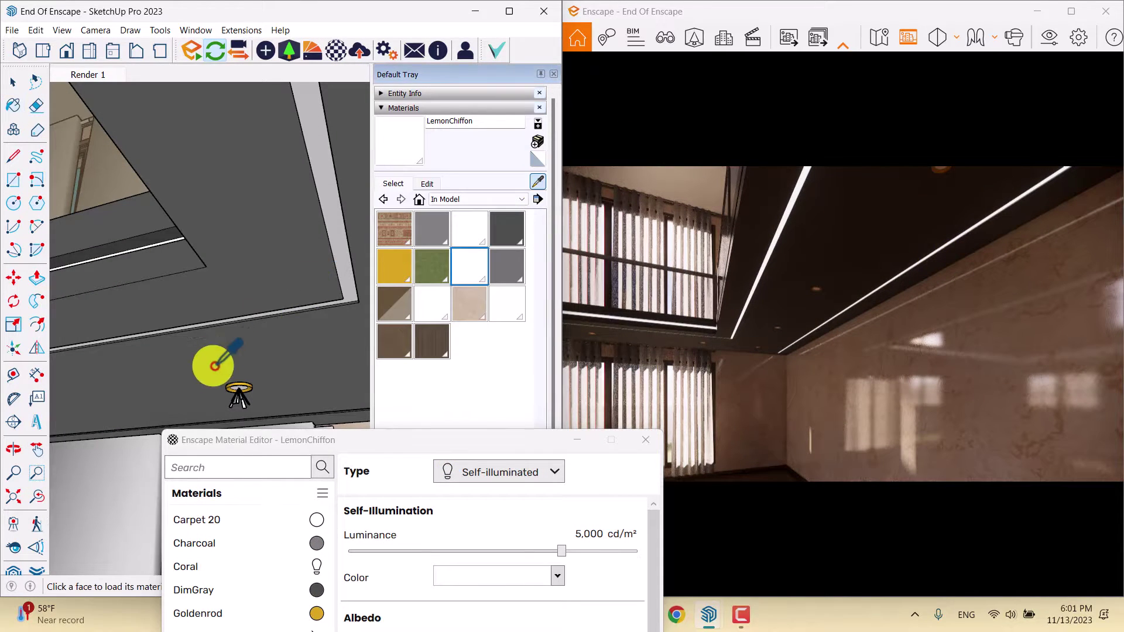
{"action": "scroll", "coordinate": [229, 375], "scroll_direction": "up", "scroll_amount": 5}
{"action": "left_click", "coordinate": [237, 340]}
{"action": "left_click_drag", "start_coordinate": [359, 442], "coordinate": [256, 37]}
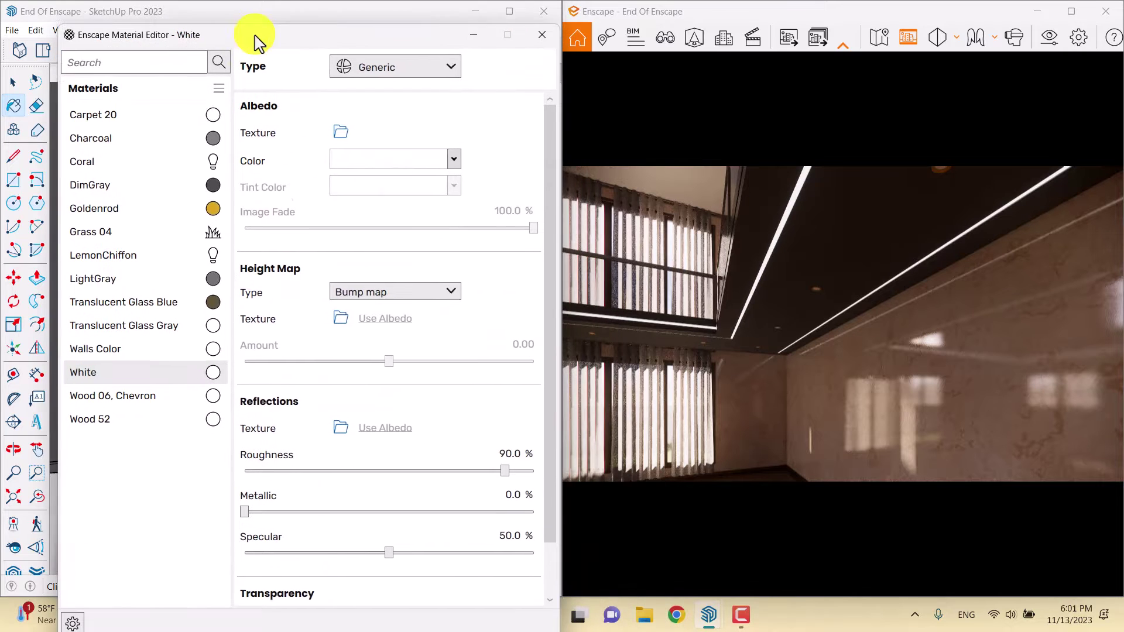
{"action": "left_click", "coordinate": [411, 69]}
{"action": "left_click", "coordinate": [427, 216]}
{"action": "left_click_drag", "start_coordinate": [709, 317], "coordinate": [711, 347]}
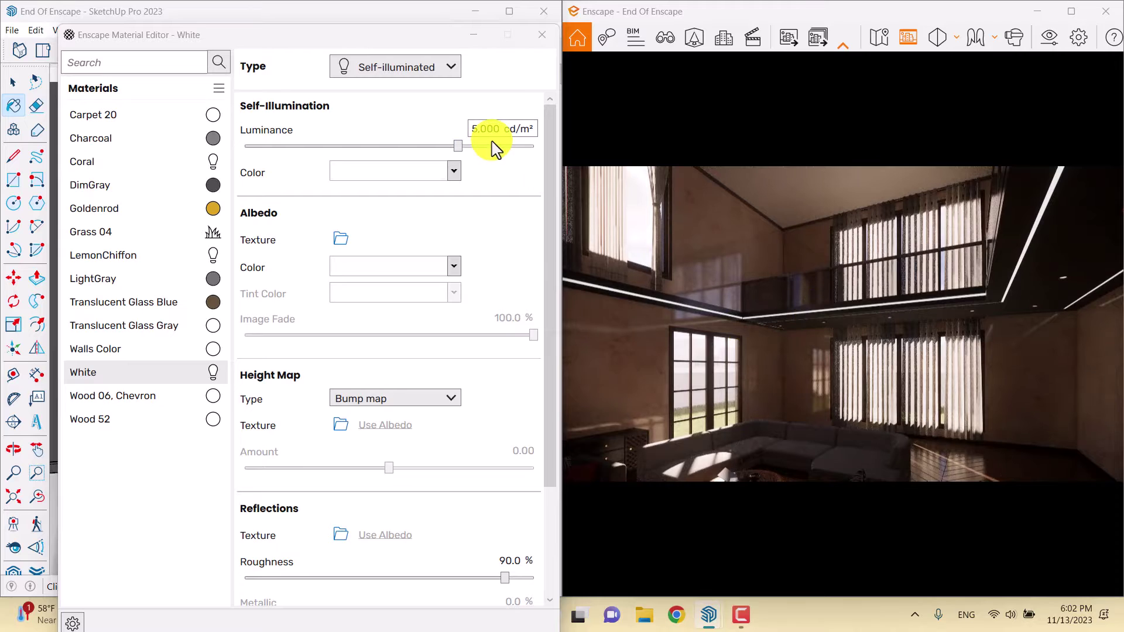
{"action": "left_click", "coordinate": [541, 34]}
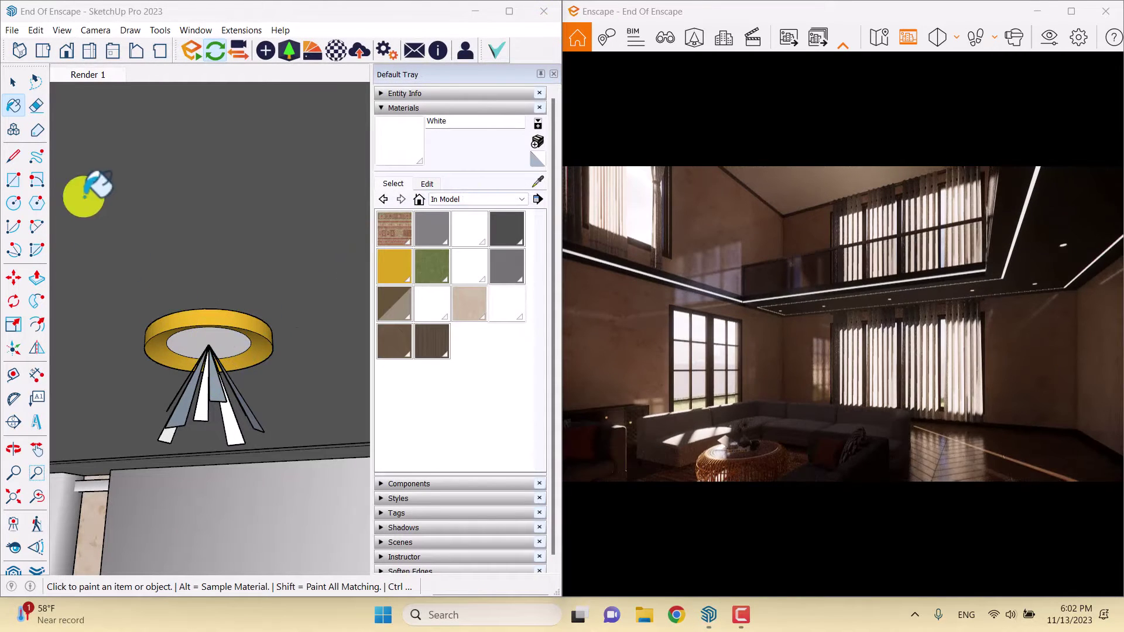
Step: Set the luminous intensity of the IES light below the ceiling downlight to 56,000 cd
{"action": "left_click", "coordinate": [11, 83]}
{"action": "left_click", "coordinate": [219, 389]}
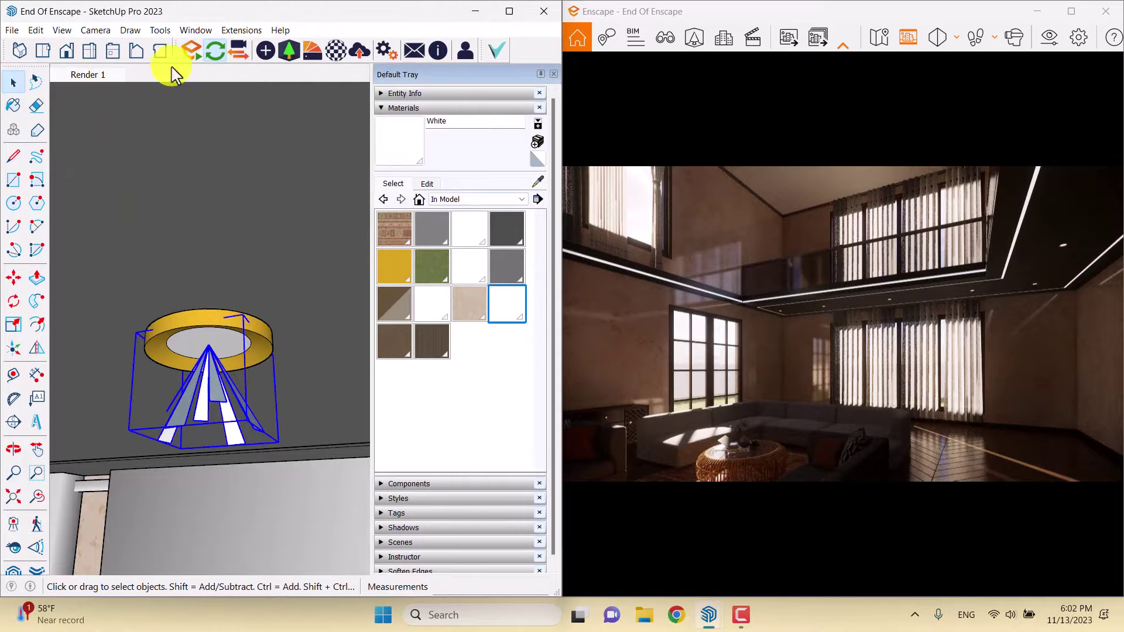
{"action": "left_click", "coordinate": [290, 51]}
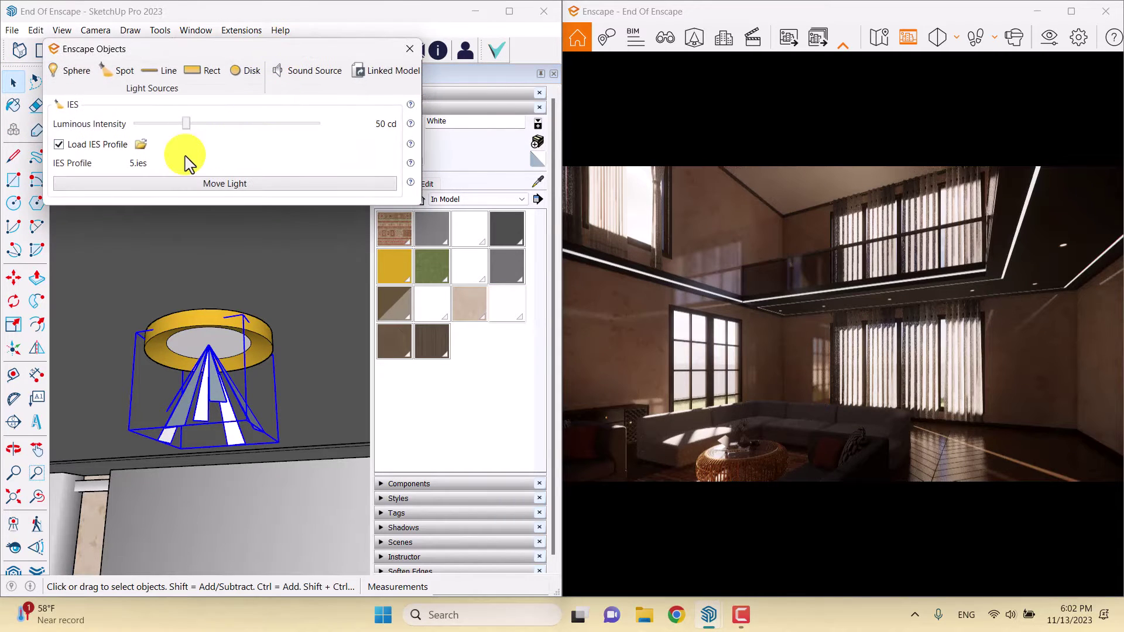
{"action": "left_click_drag", "start_coordinate": [183, 123], "coordinate": [197, 124]}
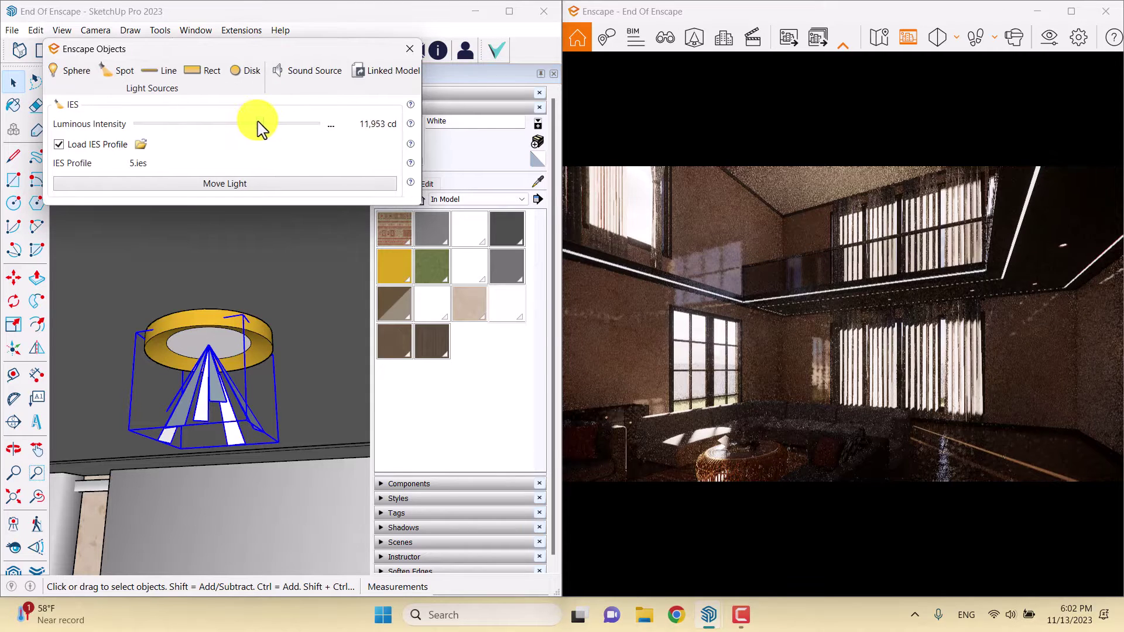
{"action": "mouse_move", "coordinate": [270, 124]}
{"action": "left_mouse_down"}
{"action": "mouse_move", "coordinate": [261, 125]}
{"action": "mouse_move", "coordinate": [286, 124]}
{"action": "left_mouse_up"}
{"action": "left_click_drag", "start_coordinate": [663, 358], "coordinate": [780, 353]}
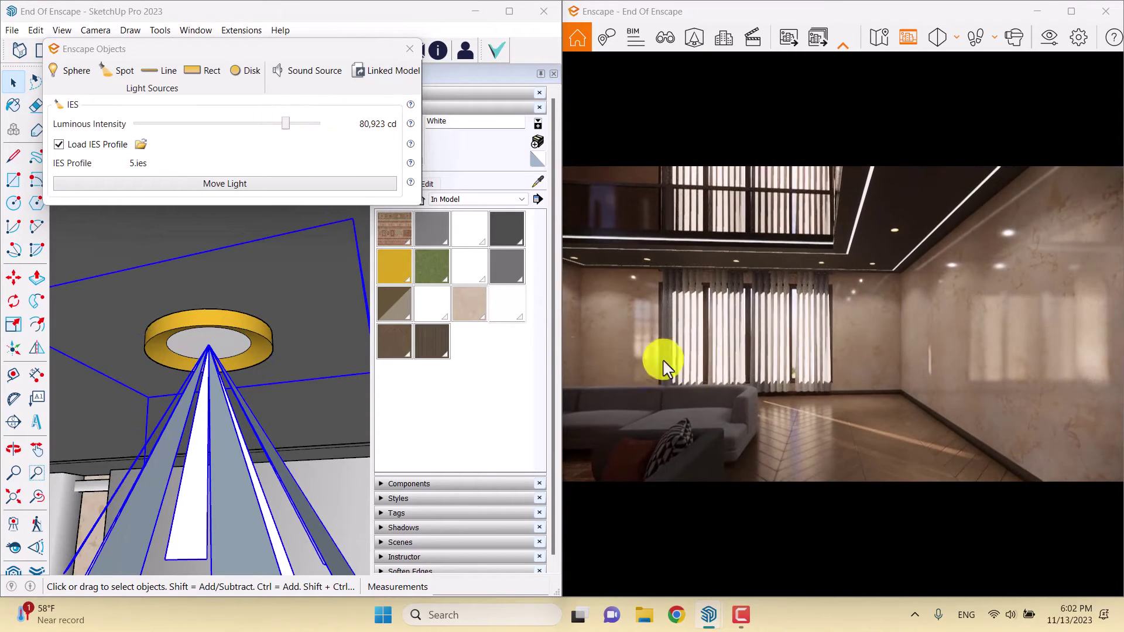
{"action": "right_click", "coordinate": [333, 131]}
{"action": "left_click", "coordinate": [360, 167]}
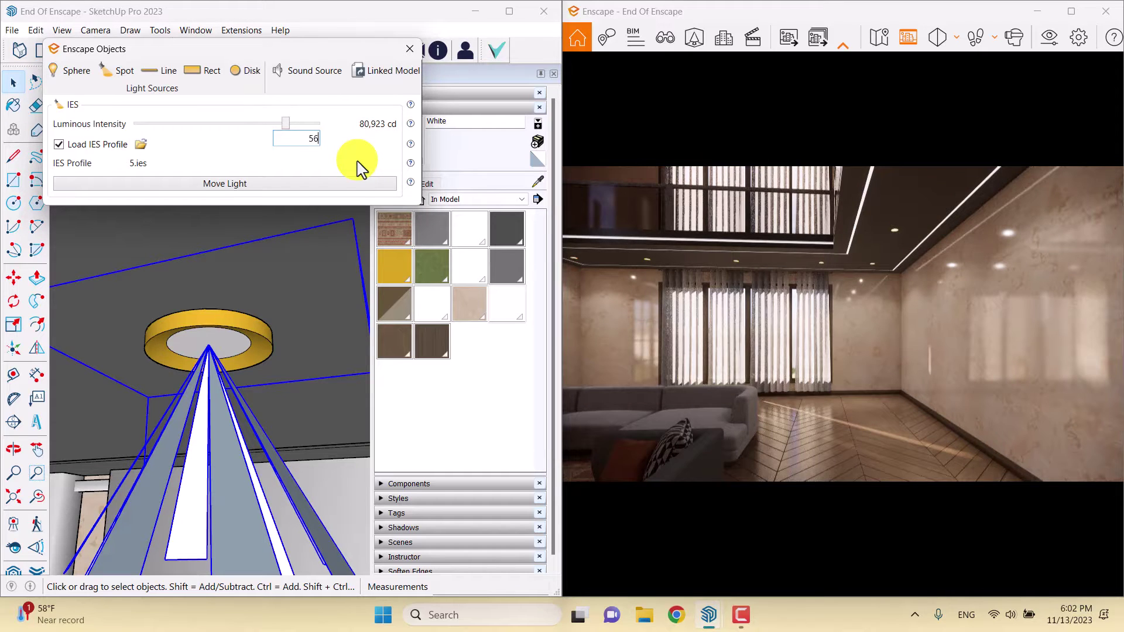
{"action": "key", "text": "Return"}
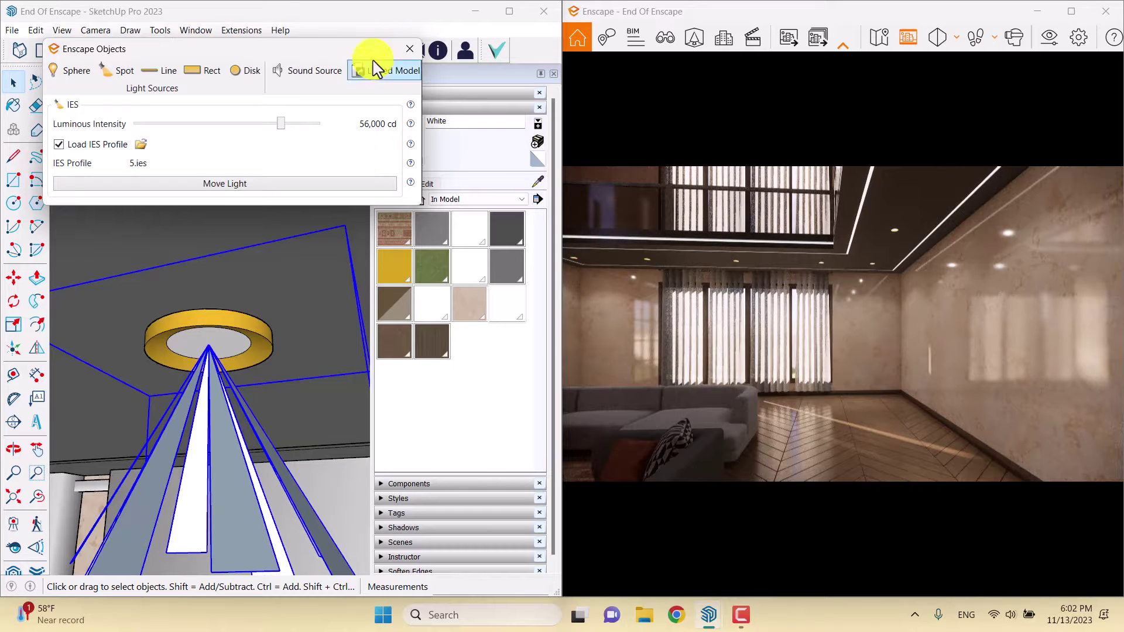
{"action": "left_click", "coordinate": [408, 49]}
{"action": "left_click", "coordinate": [234, 427]}
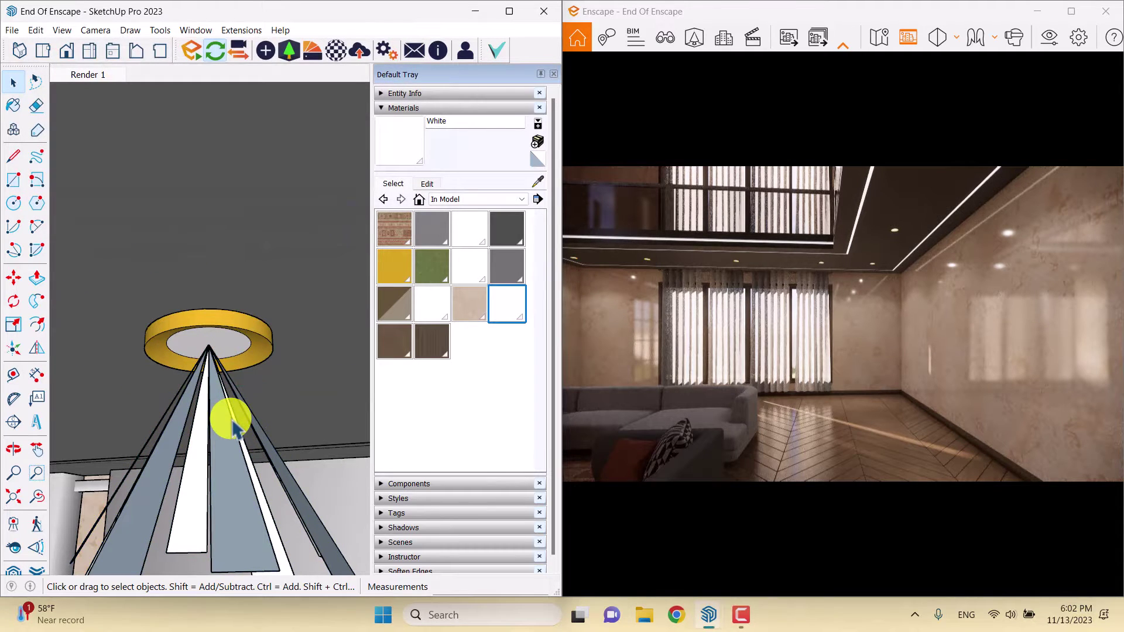
Step: Maximize the Enscape render window and return the camera to the saved view Render 1
{"action": "left_click", "coordinate": [1073, 12]}
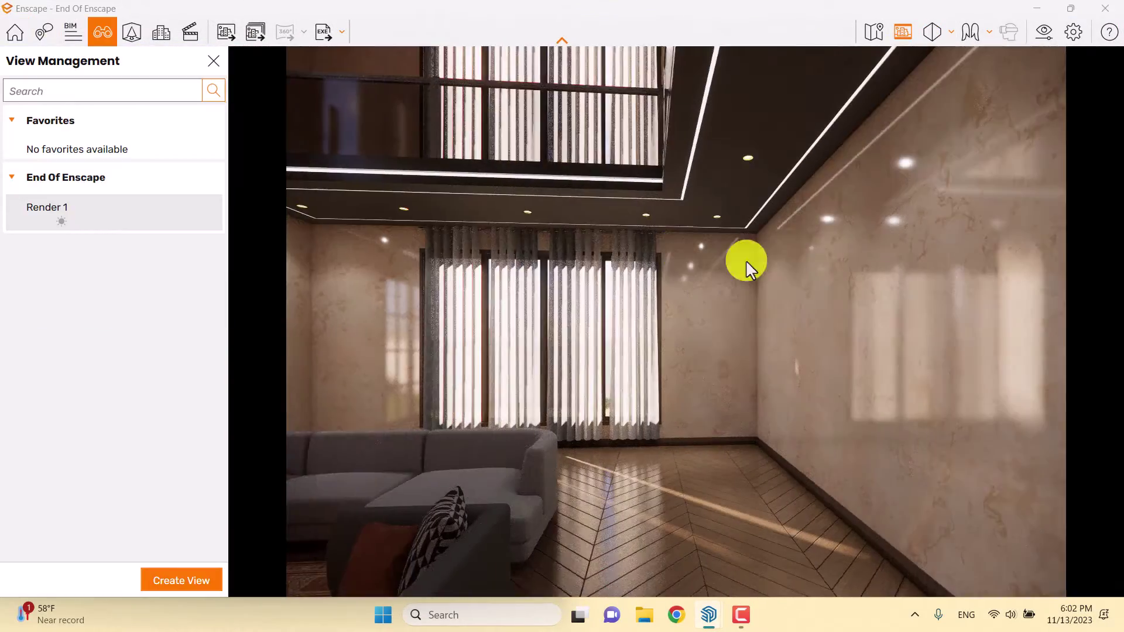
{"action": "left_click", "coordinate": [93, 207]}
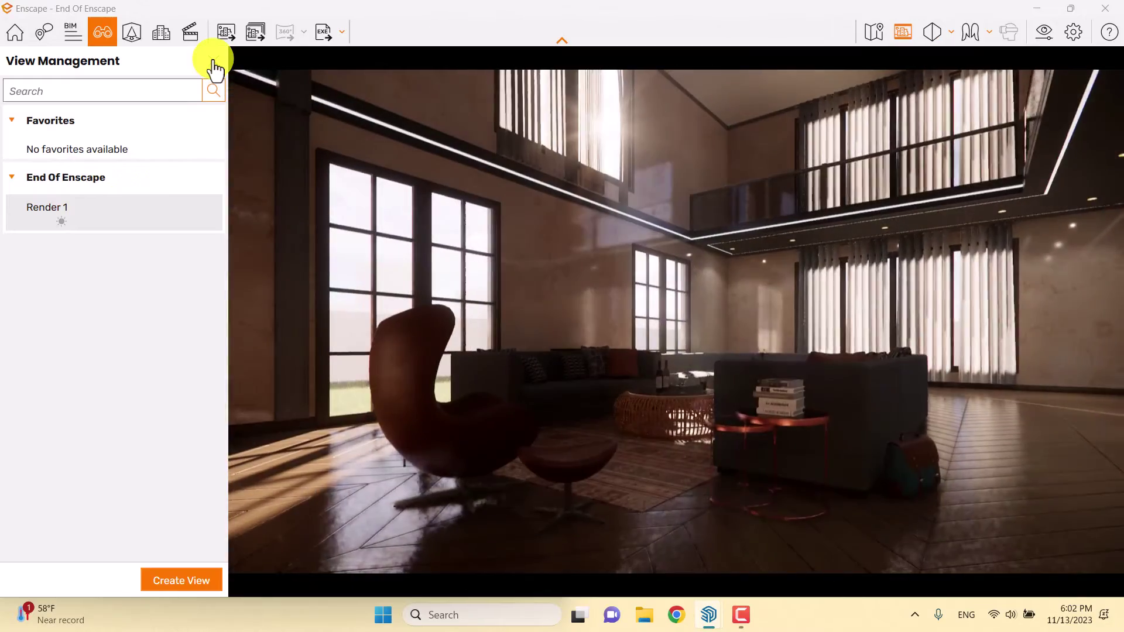
{"action": "left_click", "coordinate": [213, 61]}
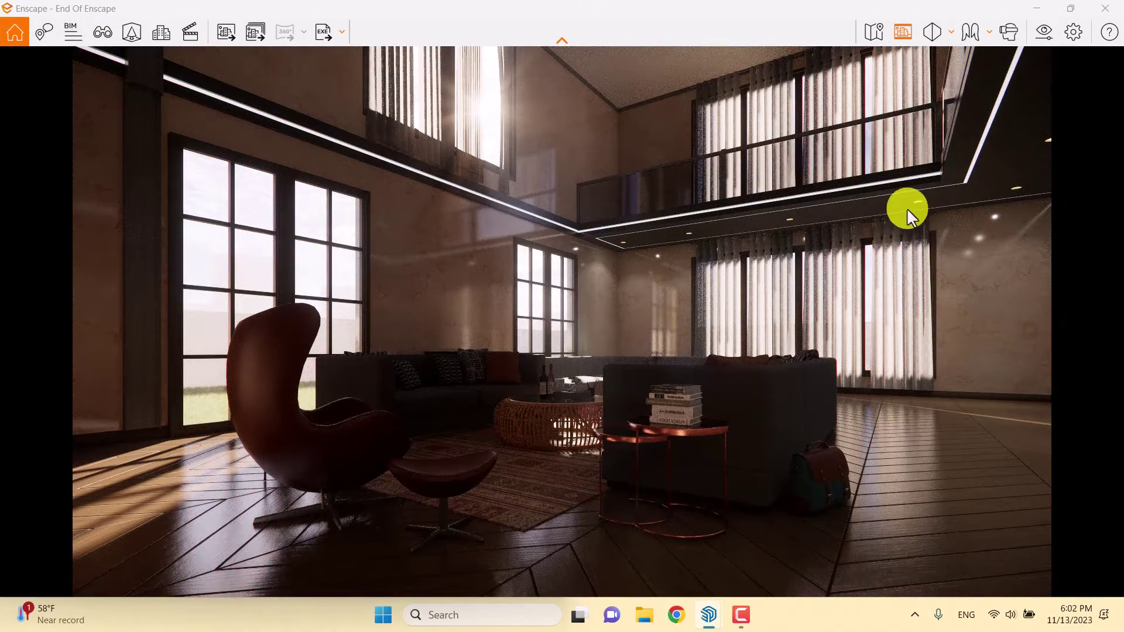
Step: Set the camera's field of view to 78° in the Enscape Visual Settings, keeping the settings clear of the render
{"action": "left_click", "coordinate": [1043, 32]}
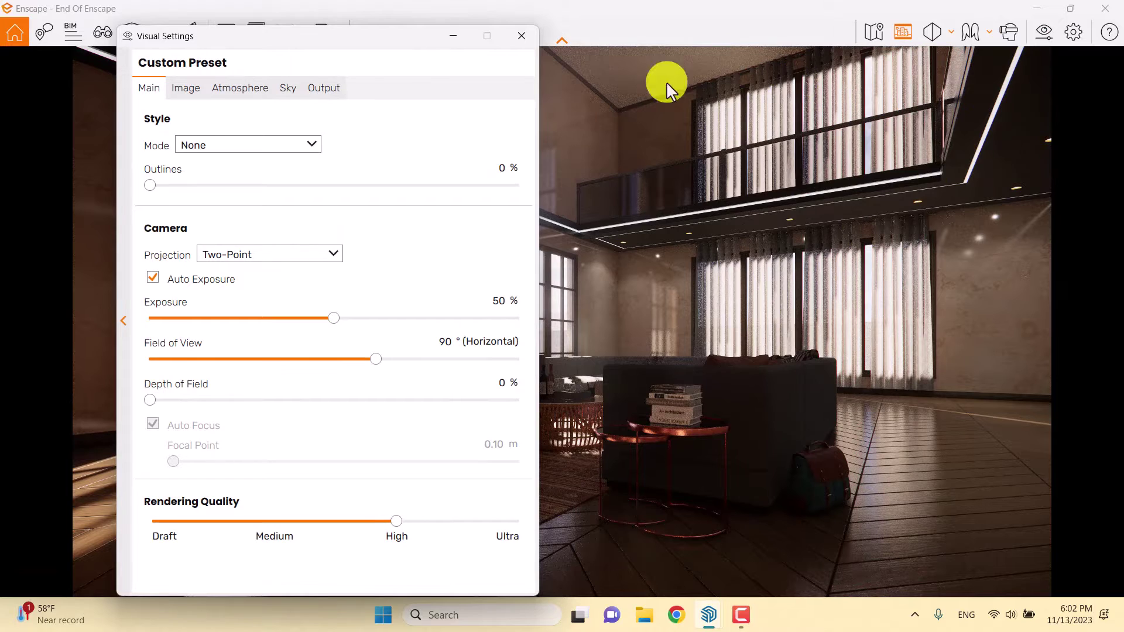
{"action": "left_click_drag", "start_coordinate": [313, 44], "coordinate": [916, 19]}
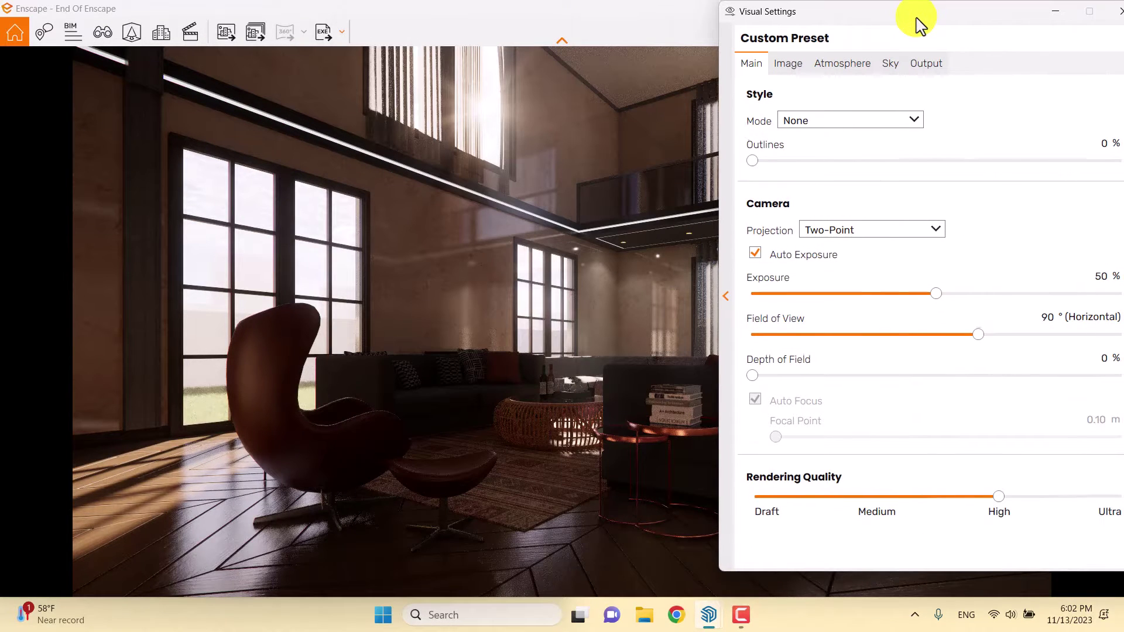
{"action": "left_click_drag", "start_coordinate": [981, 339], "coordinate": [949, 342]}
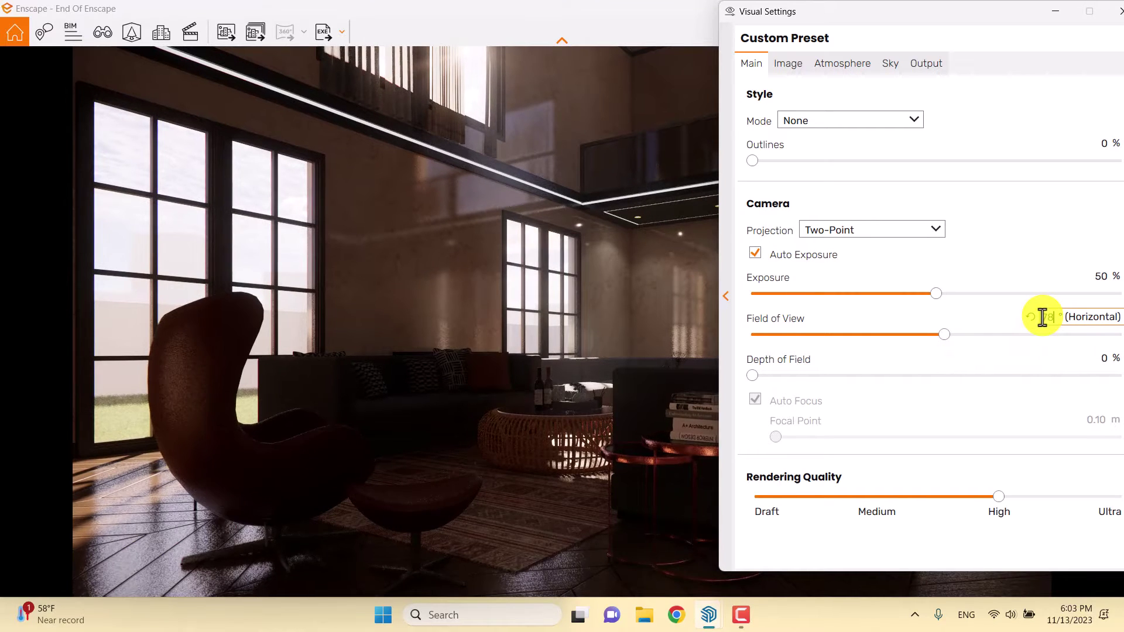
{"action": "key", "text": "BackSpace"}
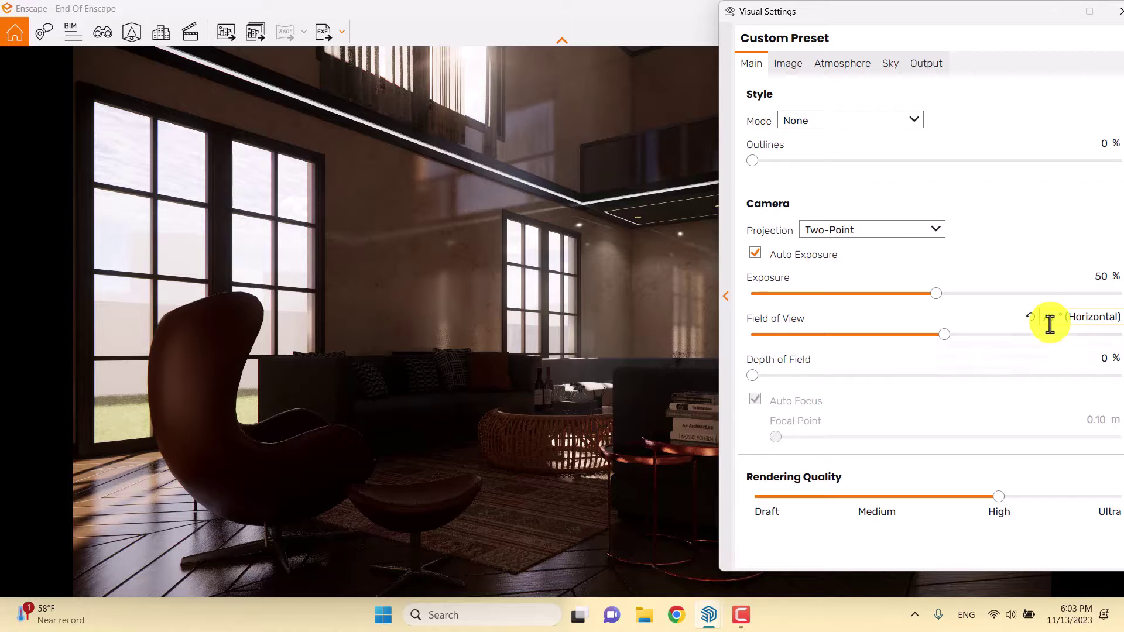
{"action": "type", "text": "8"}
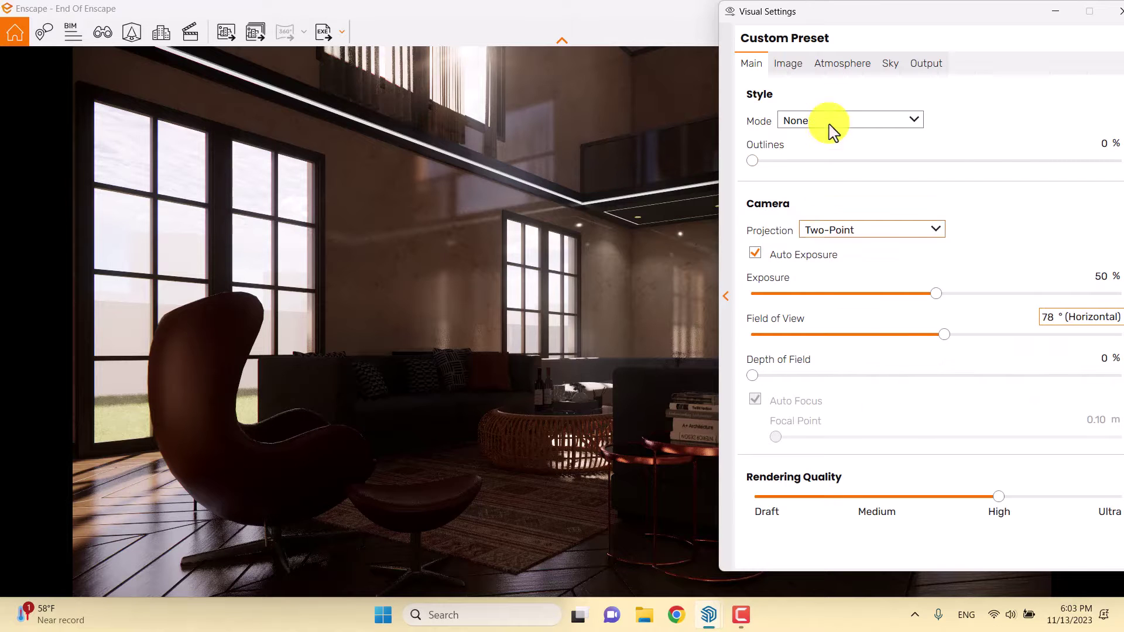
Step: With the render window placed beside the SketchUp model, set the rendering quality to Ultra and the exposure to 76 %
{"action": "left_click_drag", "start_coordinate": [872, 11], "coordinate": [464, 82]}
{"action": "left_click_drag", "start_coordinate": [527, 20], "coordinate": [1121, 141]}
{"action": "left_click_drag", "start_coordinate": [532, 75], "coordinate": [311, 28]}
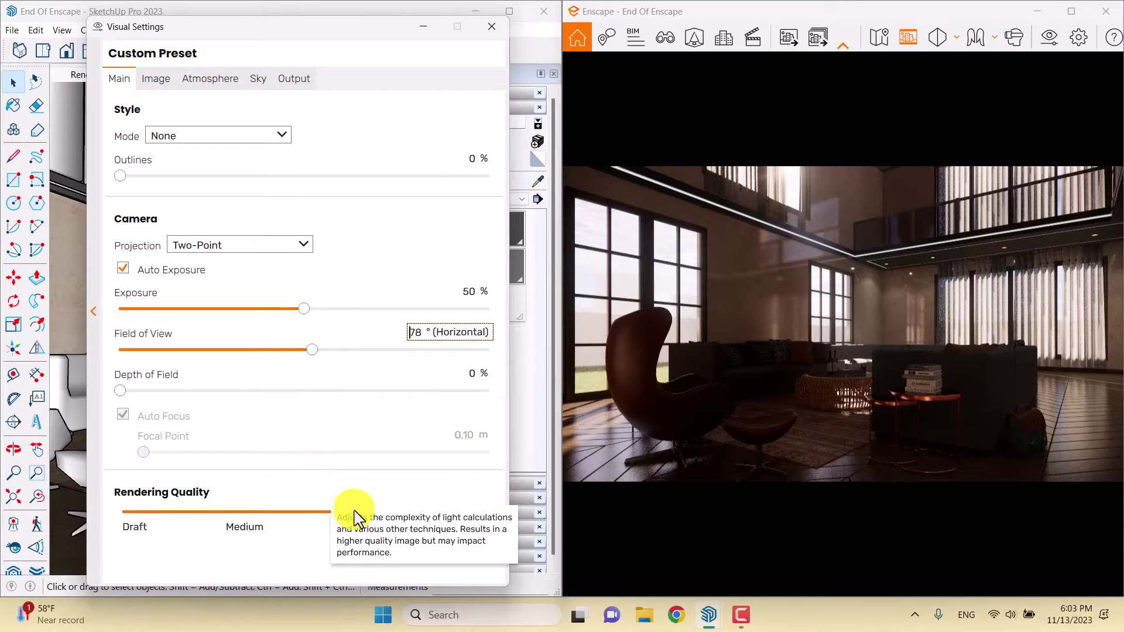
{"action": "left_click_drag", "start_coordinate": [369, 521], "coordinate": [530, 521]}
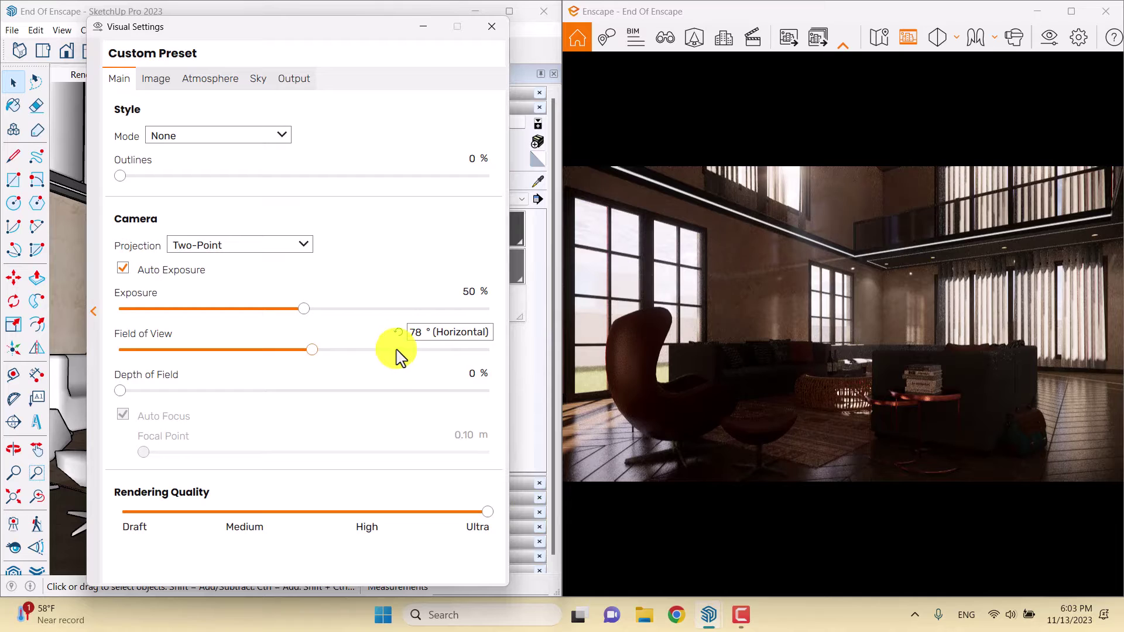
{"action": "left_click_drag", "start_coordinate": [306, 312], "coordinate": [405, 319]}
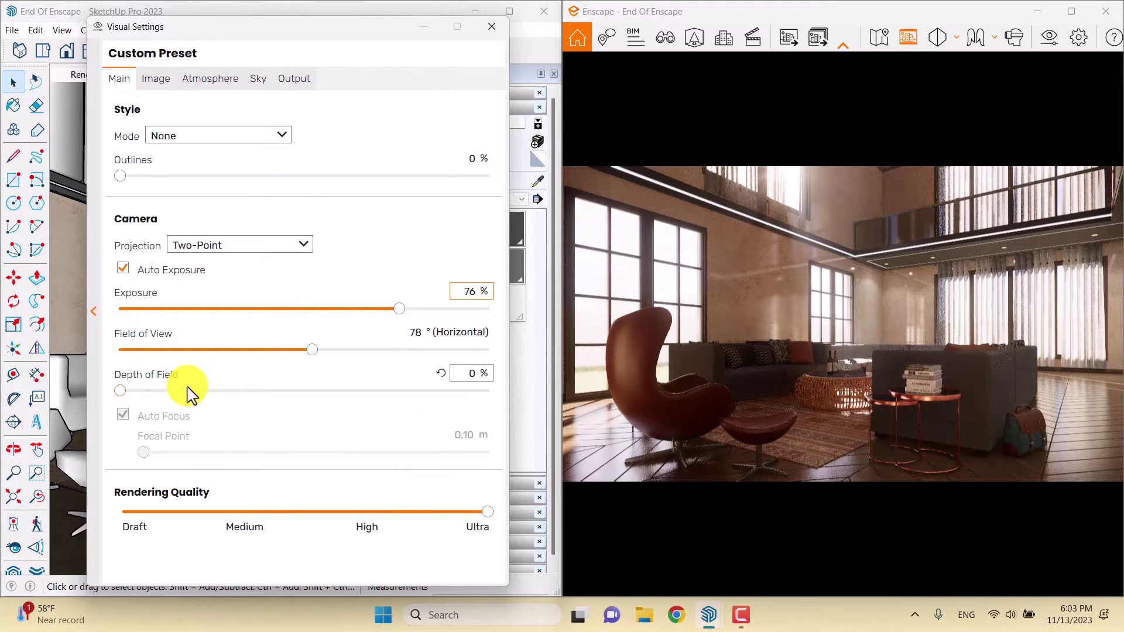
Step: Apply a 19 % depth of field and, with Auto Focus off, set its focal point to 4.50 m
{"action": "left_click_drag", "start_coordinate": [120, 391], "coordinate": [188, 391]}
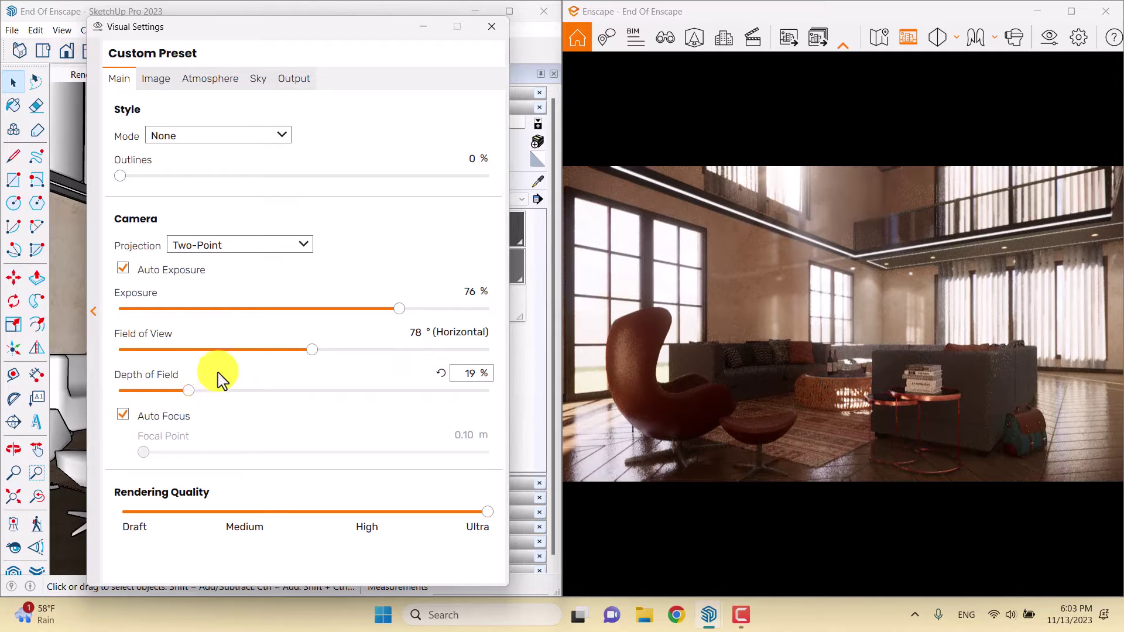
{"action": "left_click", "coordinate": [124, 420]}
{"action": "left_click_drag", "start_coordinate": [297, 455], "coordinate": [333, 432]}
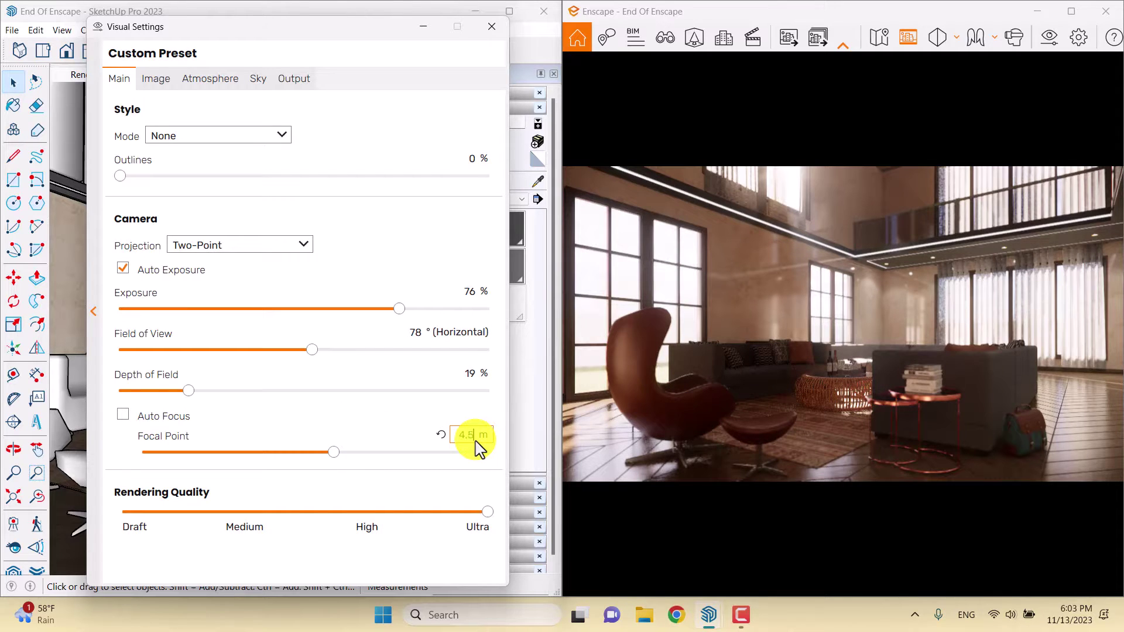
{"action": "key", "text": "Return"}
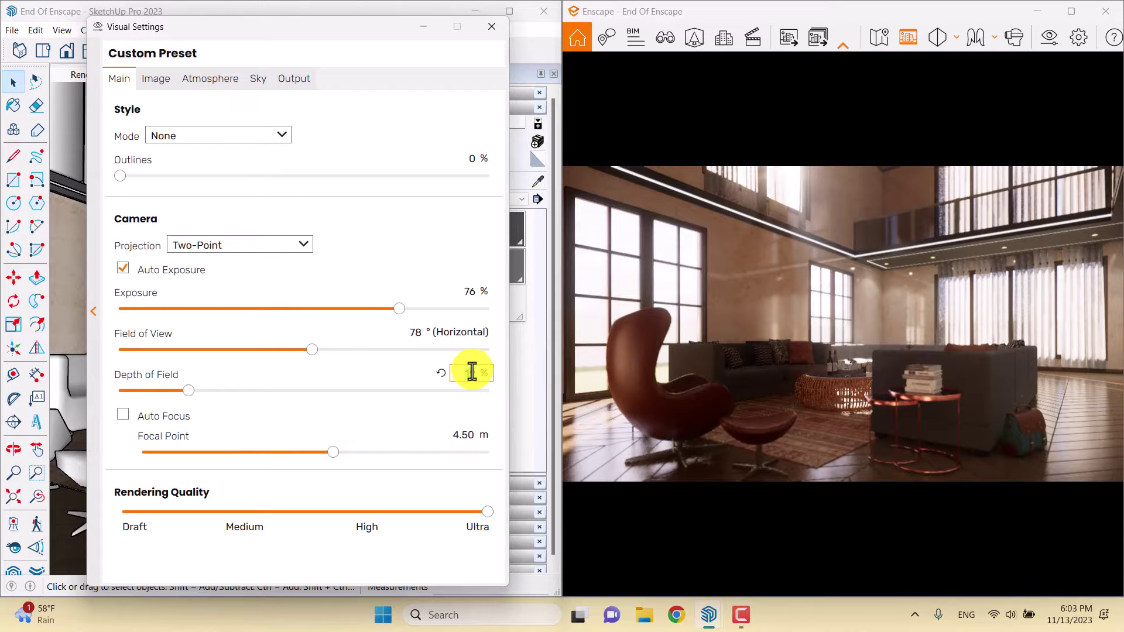
Step: Set the depth of field to 15 %
{"action": "left_click", "coordinate": [472, 373]}
{"action": "type", "text": "15"}
{"action": "key", "text": "Return"}
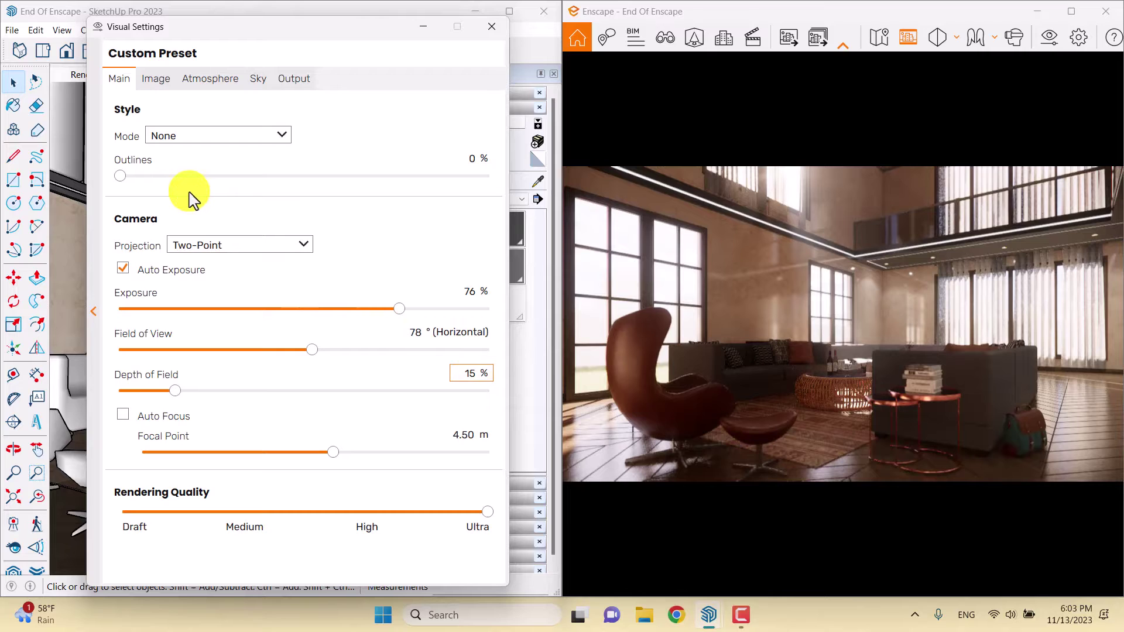
Step: Enable Auto Contrast in the image corrections and set the color temperature to 5,600 K
{"action": "left_click", "coordinate": [152, 80]}
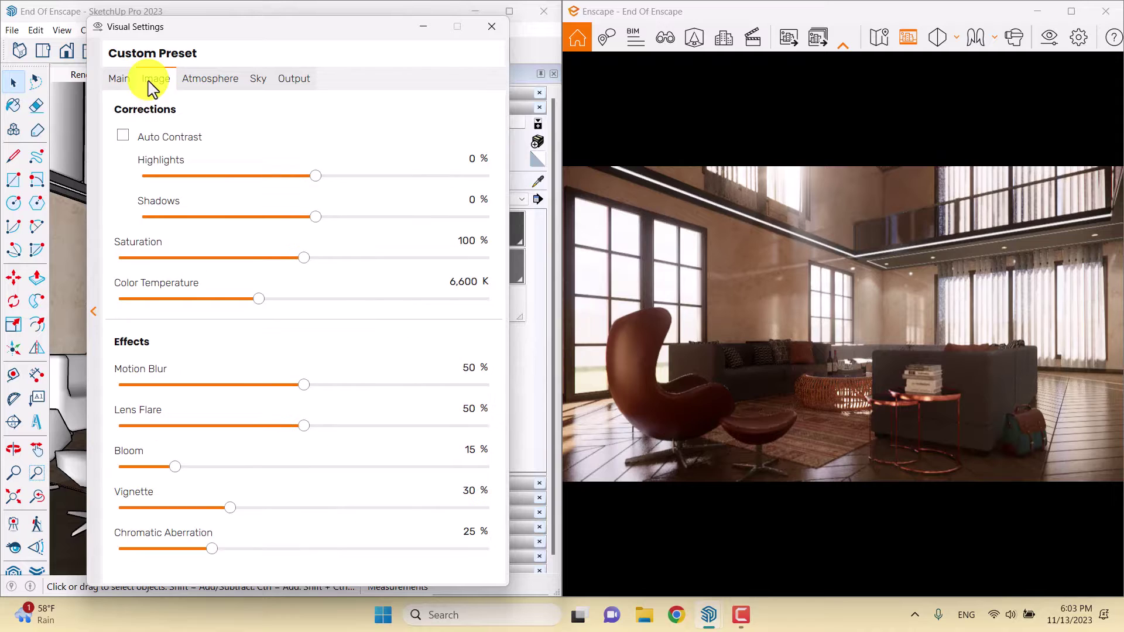
{"action": "left_click", "coordinate": [131, 137]}
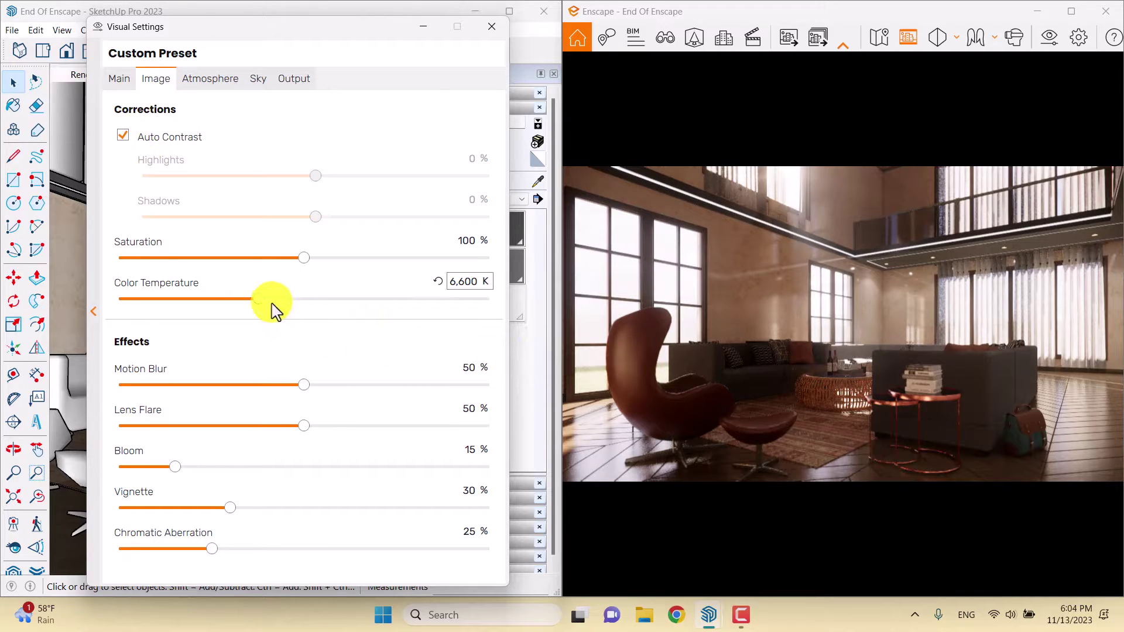
{"action": "left_click_drag", "start_coordinate": [258, 299], "coordinate": [215, 296]}
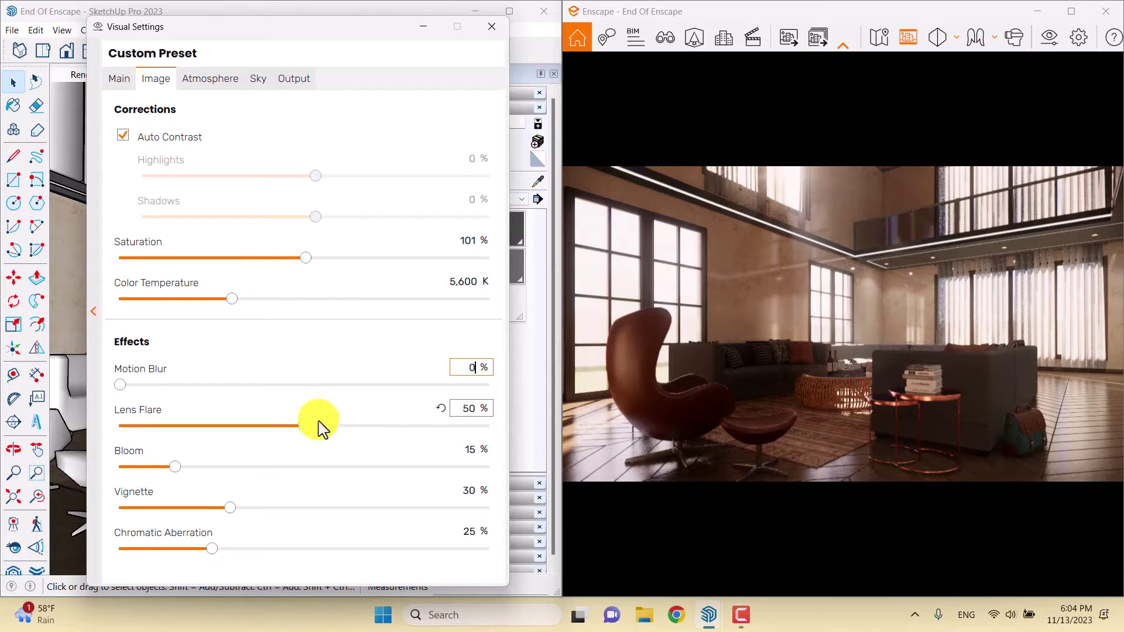
Step: Set the Lens Flare effect to 98 % and the Bloom effect to about 41 %
{"action": "left_click_drag", "start_coordinate": [304, 429], "coordinate": [497, 428]}
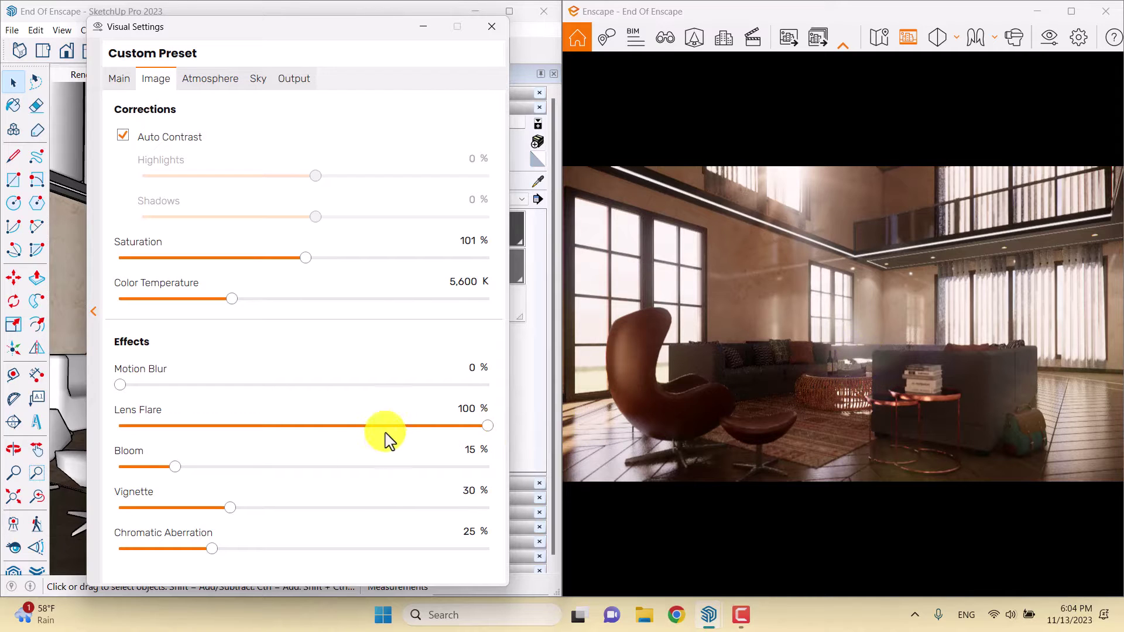
{"action": "left_click", "coordinate": [470, 409]}
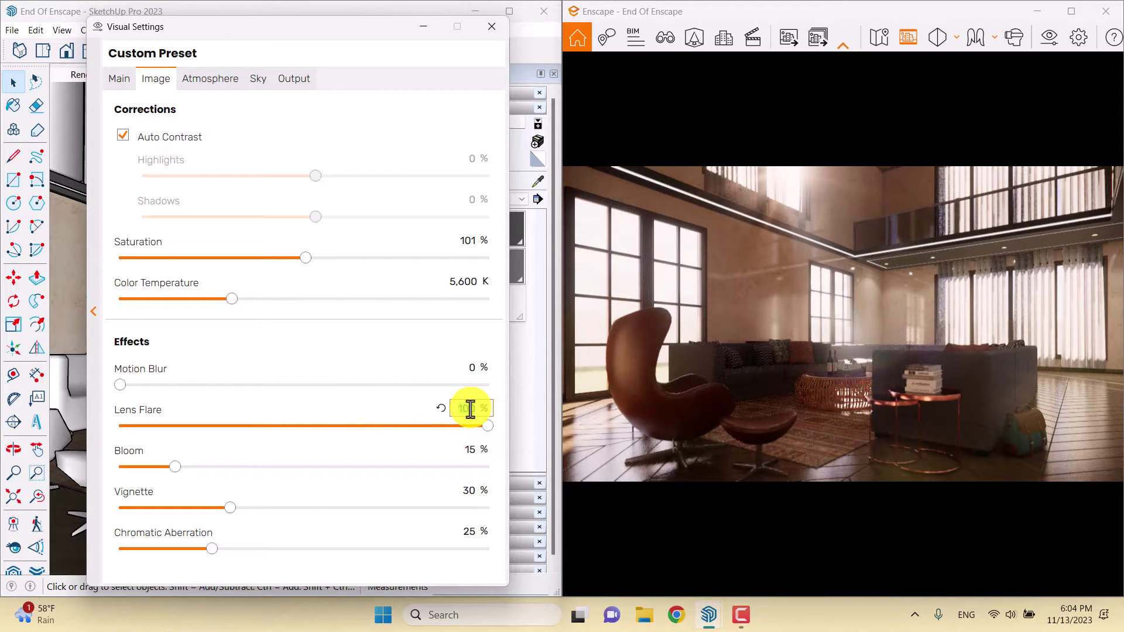
{"action": "key", "text": "Return"}
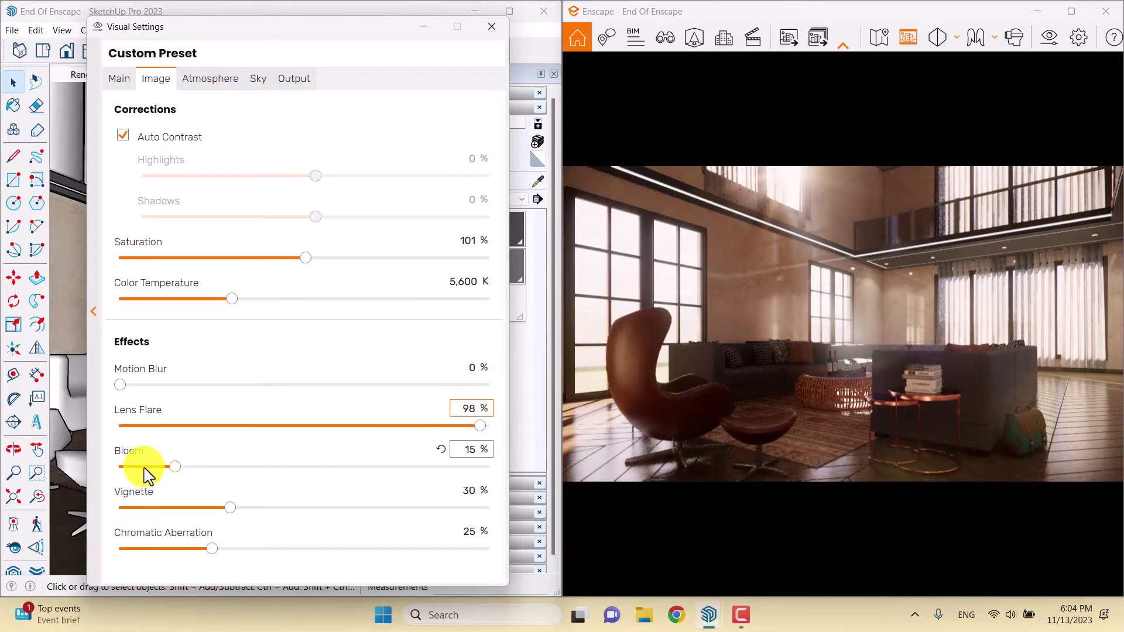
{"action": "left_click_drag", "start_coordinate": [175, 469], "coordinate": [269, 474]}
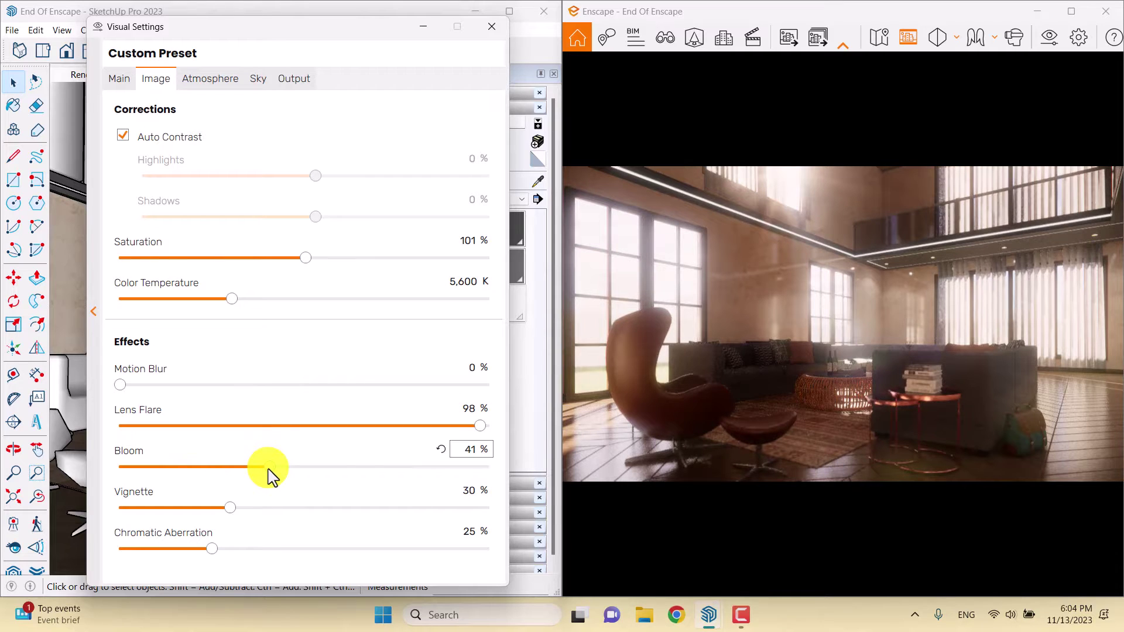
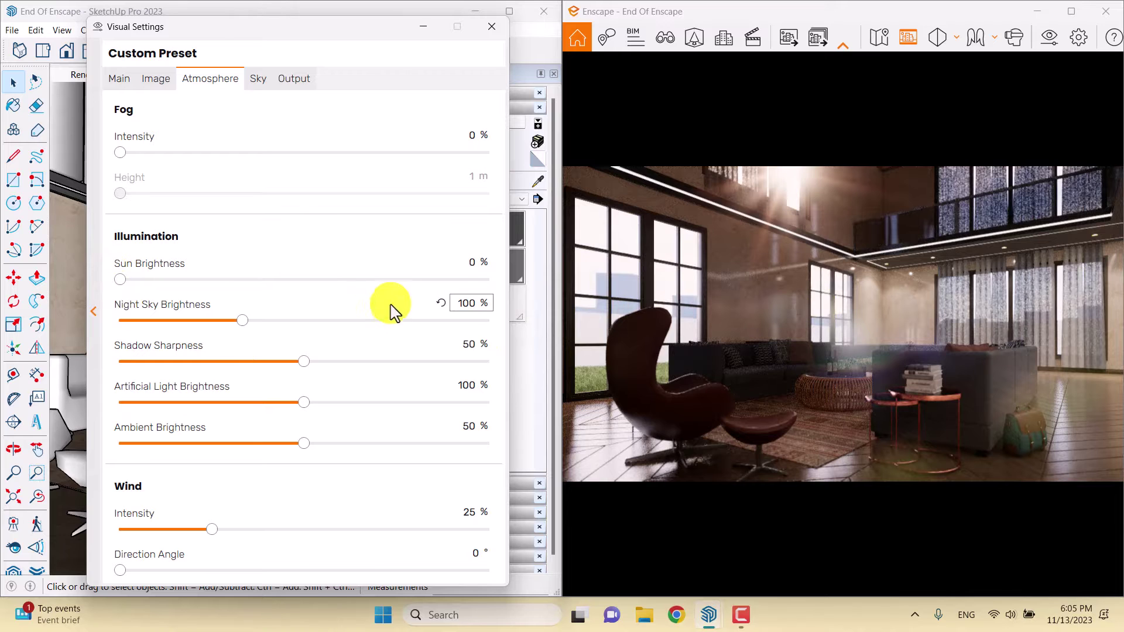
Step: Set Sun Brightness to 88 %, and reduce Night Sky Brightness and Shadow Sharpness to 0 %
{"action": "left_click", "coordinate": [451, 268]}
{"action": "type", "text": "80"}
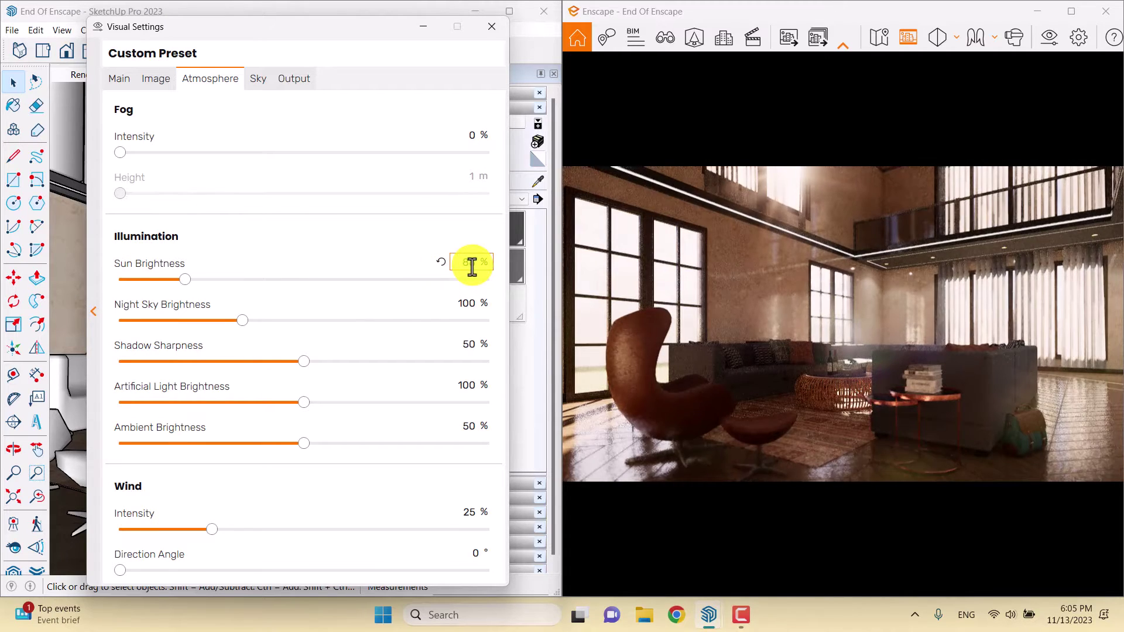
{"action": "double_click", "coordinate": [470, 265]}
{"action": "type", "text": "88"}
{"action": "double_click", "coordinate": [467, 302]}
{"action": "type", "text": "0"}
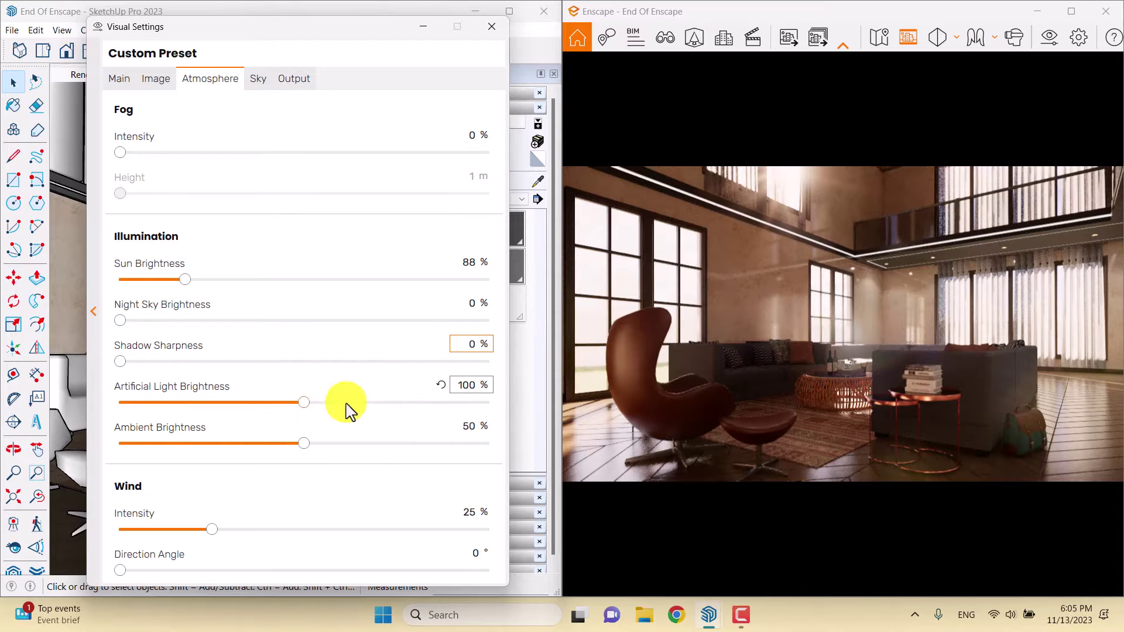
Step: Raise Artificial Light Brightness to 113 % and Ambient Brightness to 81 %, with the wind intensity at 0 %
{"action": "left_click_drag", "start_coordinate": [309, 401], "coordinate": [330, 402]}
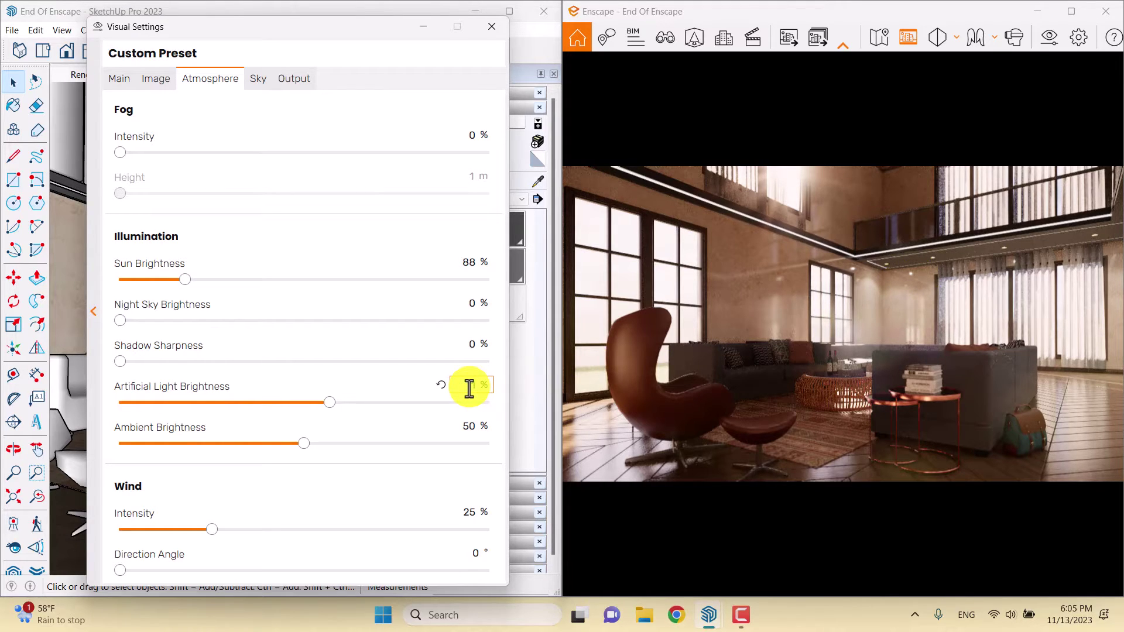
{"action": "key", "text": "Return"}
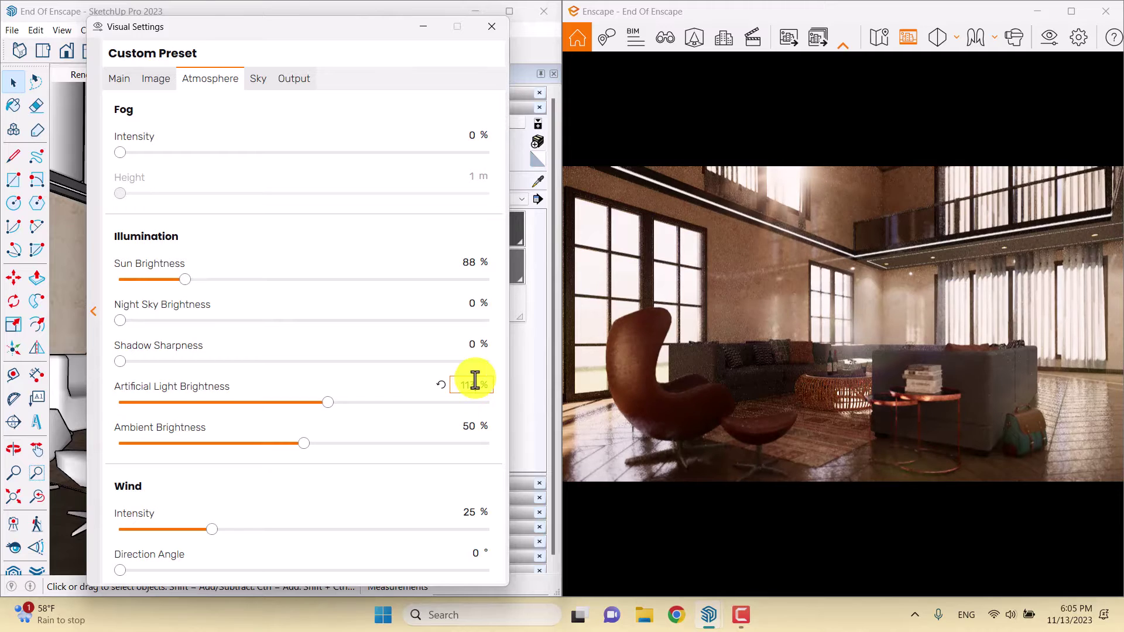
{"action": "mouse_move", "coordinate": [413, 446]}
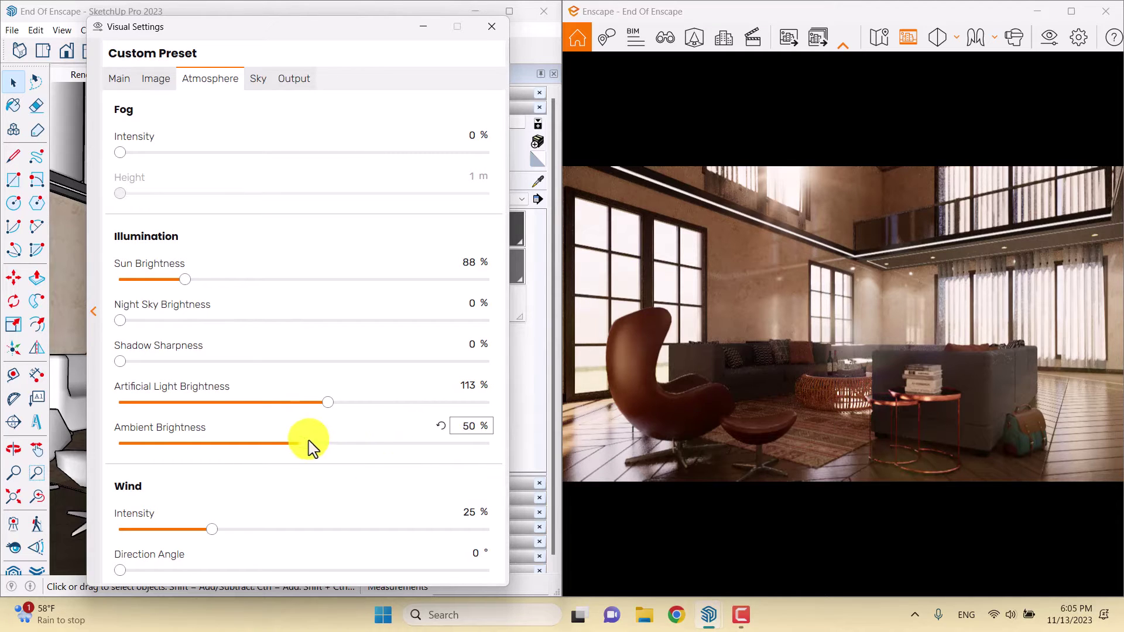
{"action": "left_click_drag", "start_coordinate": [305, 447], "coordinate": [405, 439]}
{"action": "key", "text": "Return"}
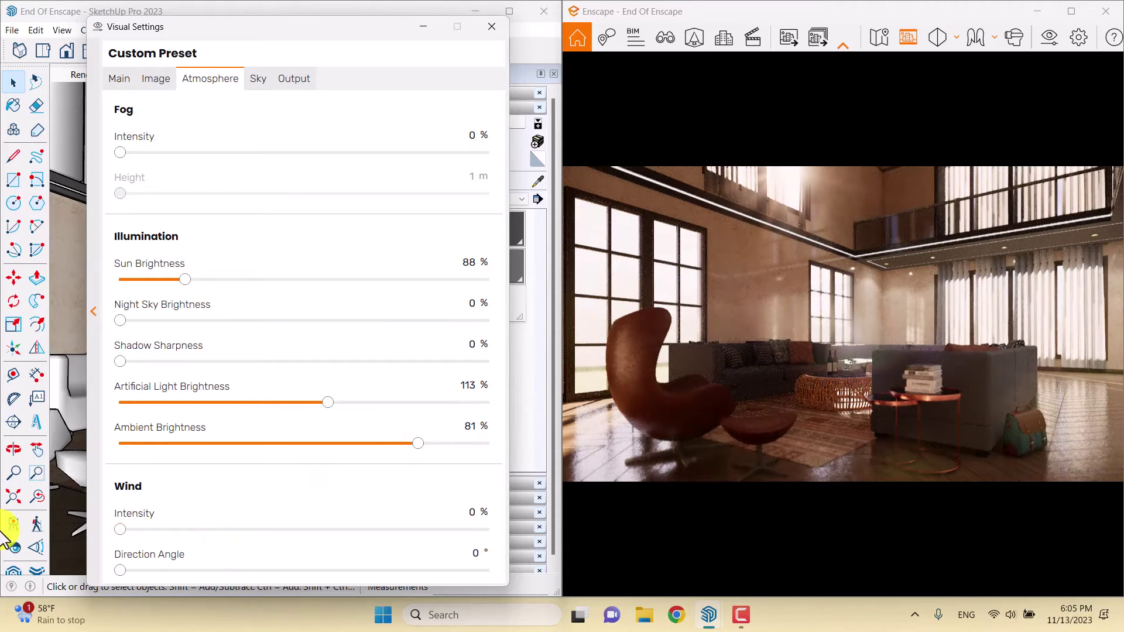
Step: Set the sky's cloud Density, Variety and Cirrus Amount each to 0 %
{"action": "left_click", "coordinate": [259, 79]}
{"action": "double_click", "coordinate": [469, 318]}
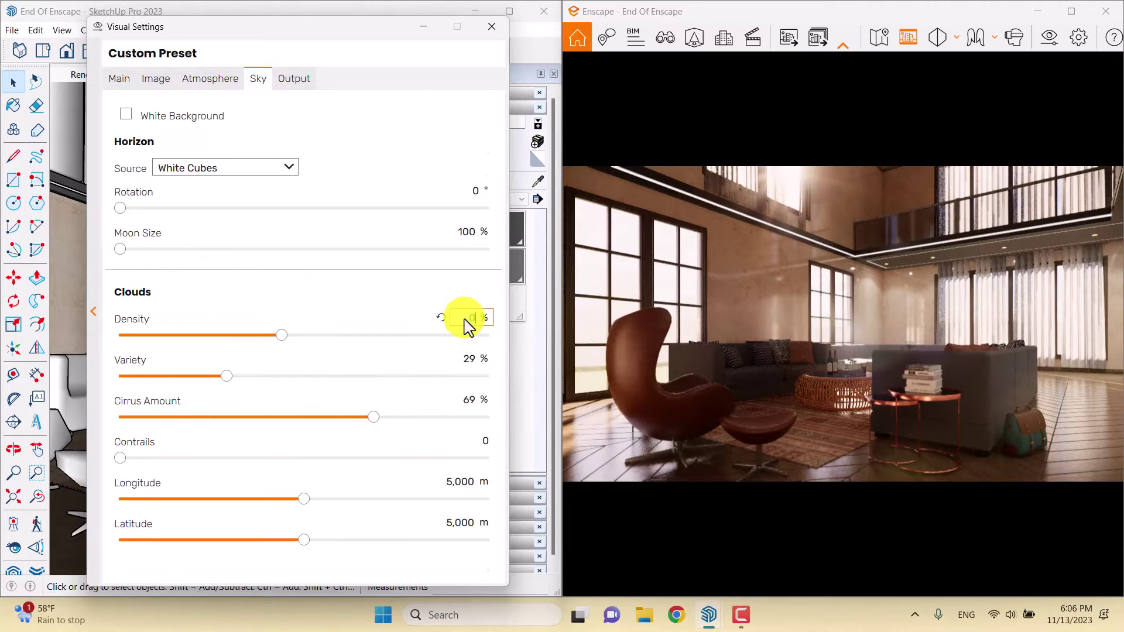
{"action": "type", "text": "0"}
{"action": "double_click", "coordinate": [469, 359]}
{"action": "type", "text": "0"}
{"action": "double_click", "coordinate": [469, 400]}
{"action": "type", "text": "0"}
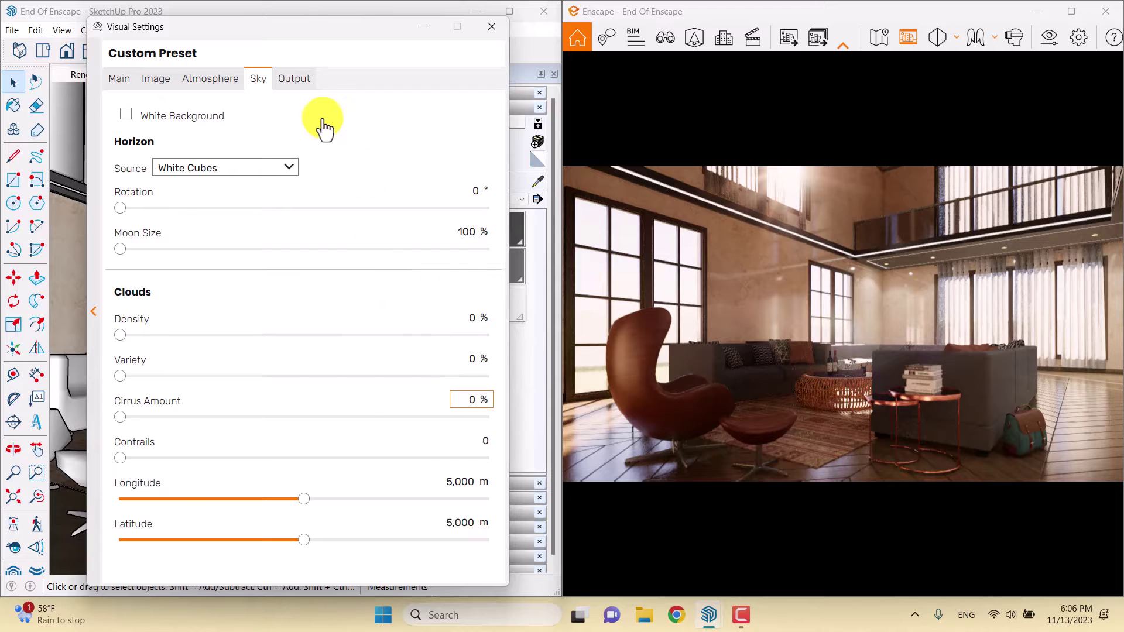
Step: Set the output resolution to Ultra HD, keeping Portable Network Graphics (*.png) as the image file format
{"action": "left_click", "coordinate": [297, 81]}
{"action": "left_click", "coordinate": [259, 141]}
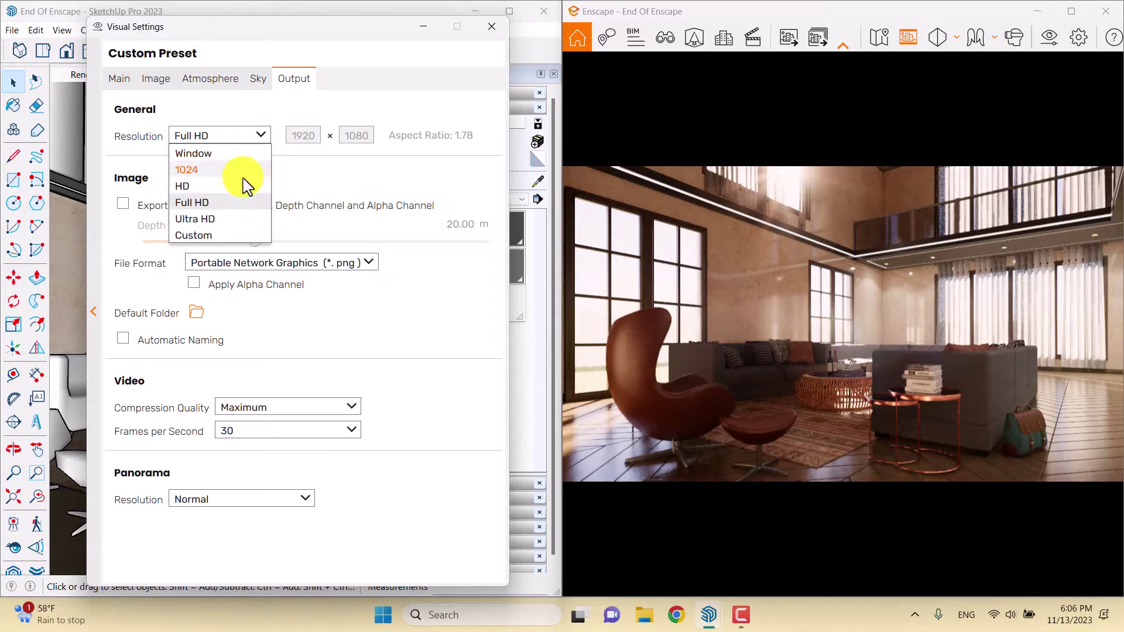
{"action": "left_click", "coordinate": [206, 220]}
{"action": "left_click", "coordinate": [272, 265]}
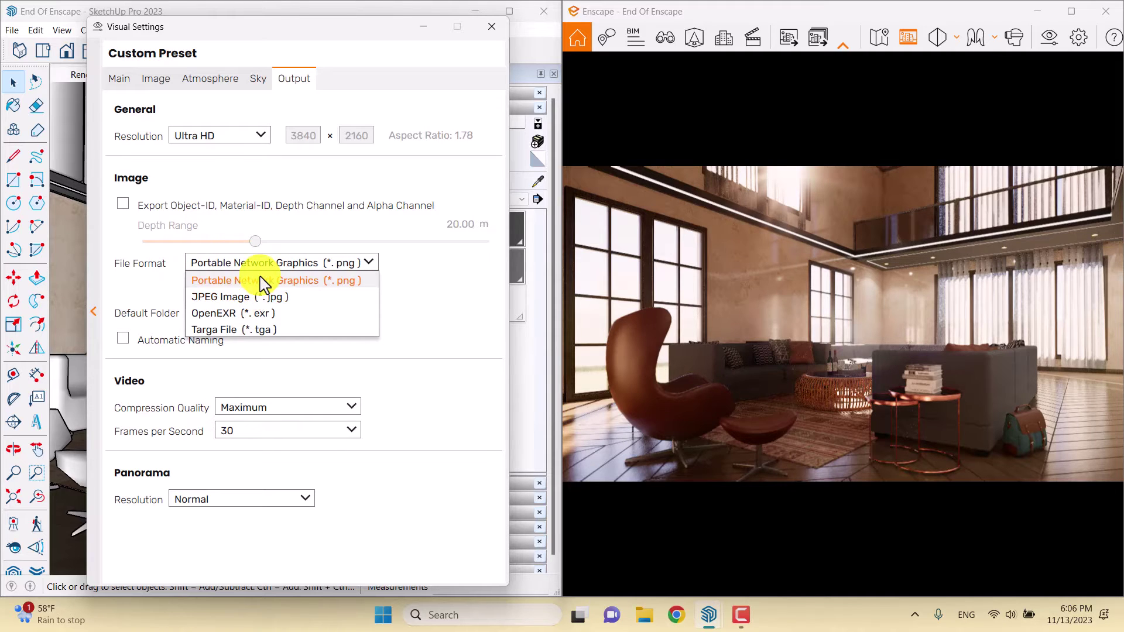
{"action": "left_click", "coordinate": [121, 80]}
{"action": "left_click", "coordinate": [123, 81]}
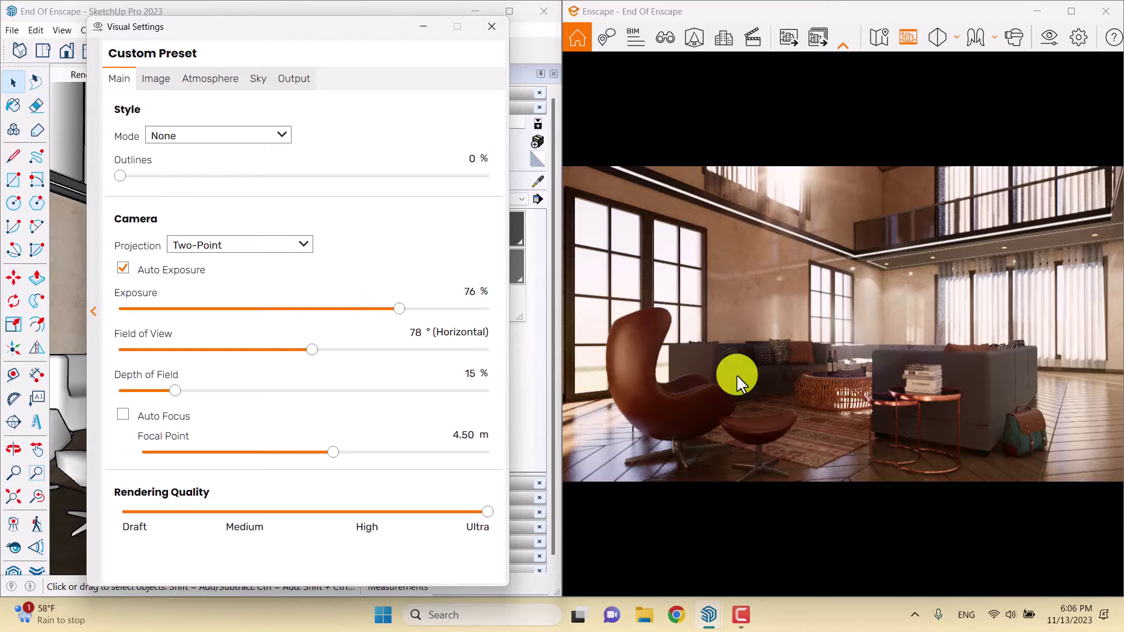
{"action": "left_click", "coordinate": [741, 619]}
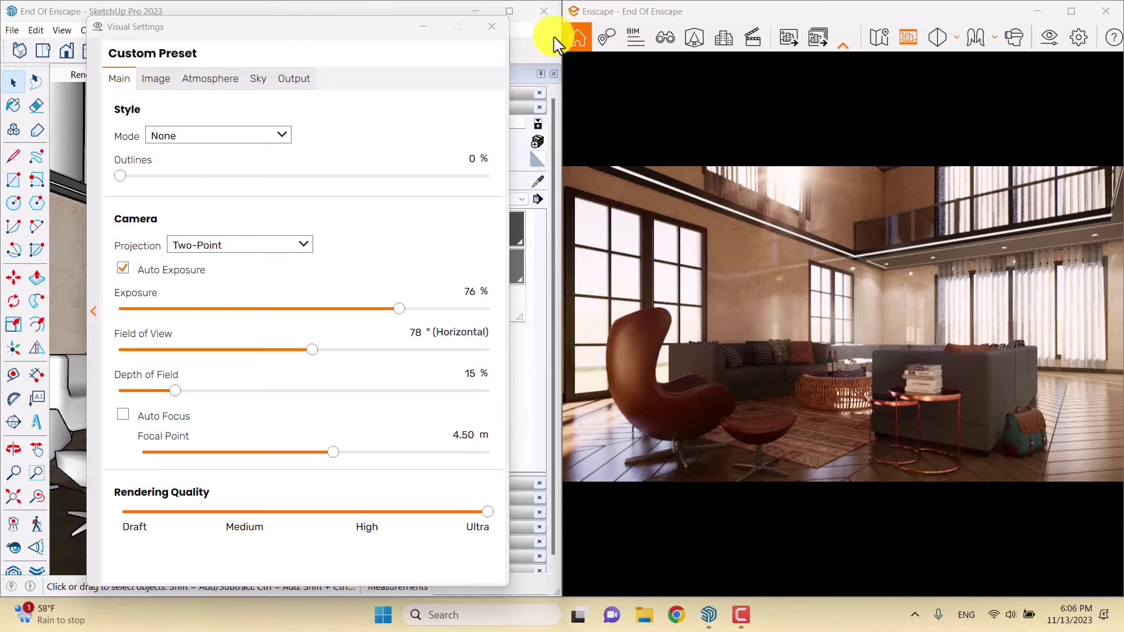
Step: Close the visual settings, switch to perspective projection without the safe frame, and fly the camera outside above the walled lawn
{"action": "left_click", "coordinate": [490, 27]}
{"action": "left_click", "coordinate": [938, 40]}
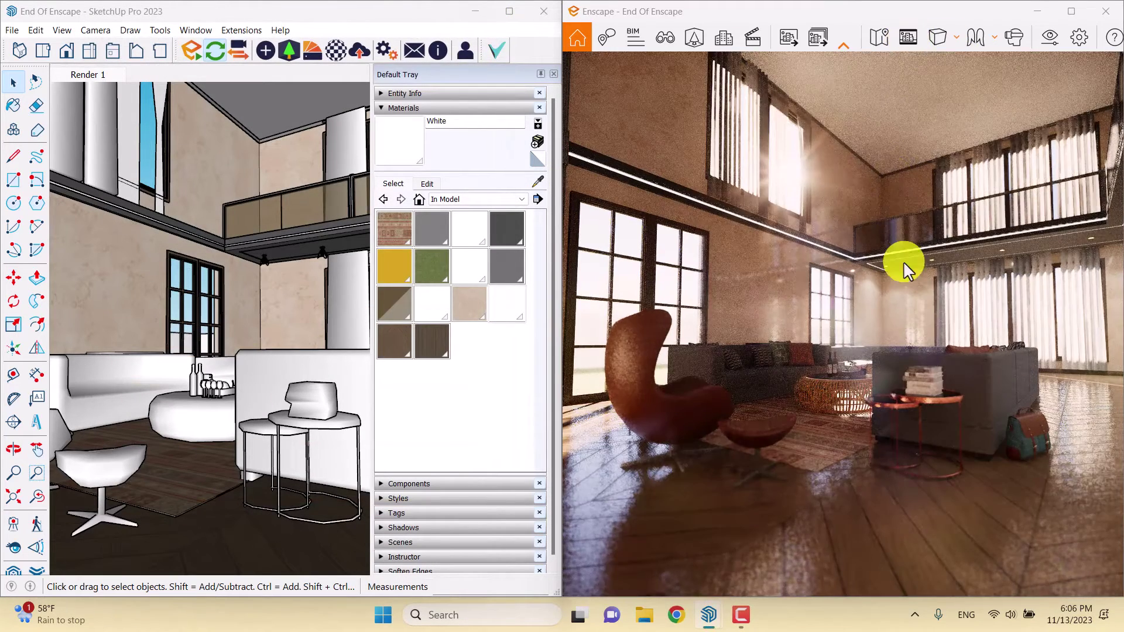
{"action": "left_click", "coordinate": [1071, 11]}
{"action": "mouse_move", "coordinate": [804, 321]}
{"action": "left_mouse_down"}
{"action": "mouse_move", "coordinate": [818, 321]}
{"action": "mouse_move", "coordinate": [807, 319]}
{"action": "left_mouse_up"}
{"action": "key", "text": "w"}
{"action": "key", "text": "s"}
Step: Open the Asset Library and fill the walled lawn as the area for multi-asset placement
{"action": "left_click", "coordinate": [136, 36]}
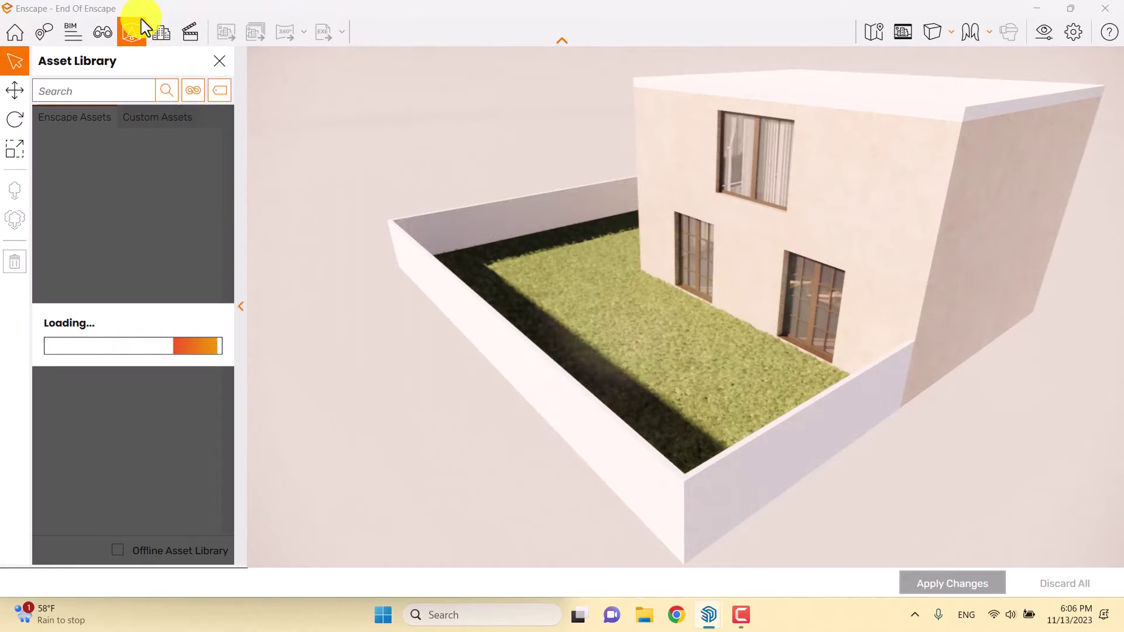
{"action": "left_click", "coordinate": [16, 221]}
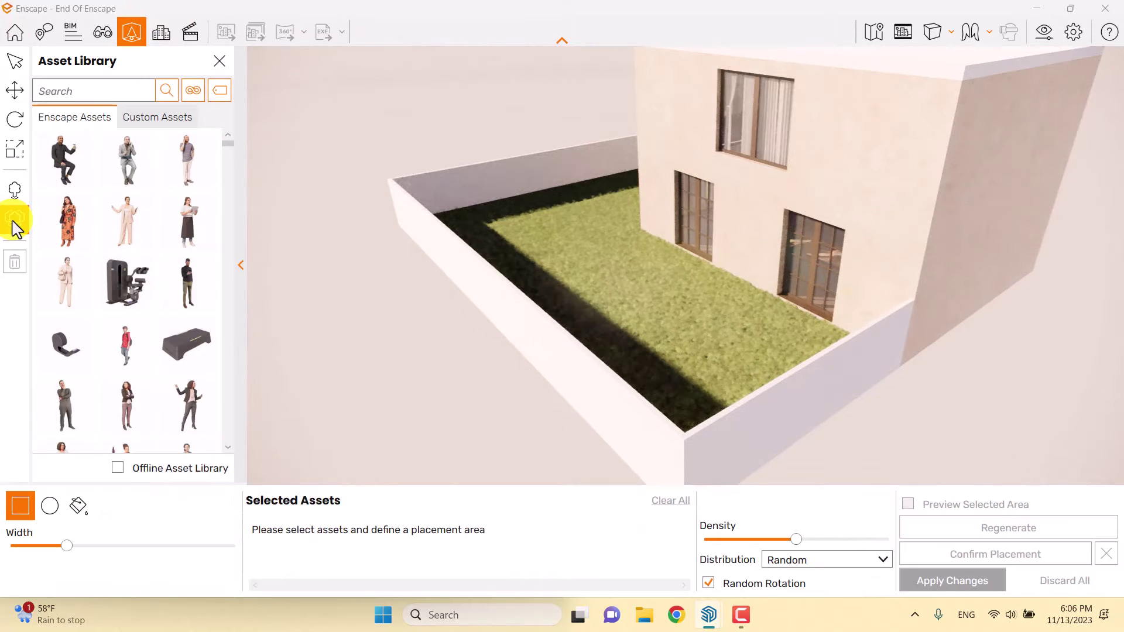
{"action": "left_click", "coordinate": [81, 510]}
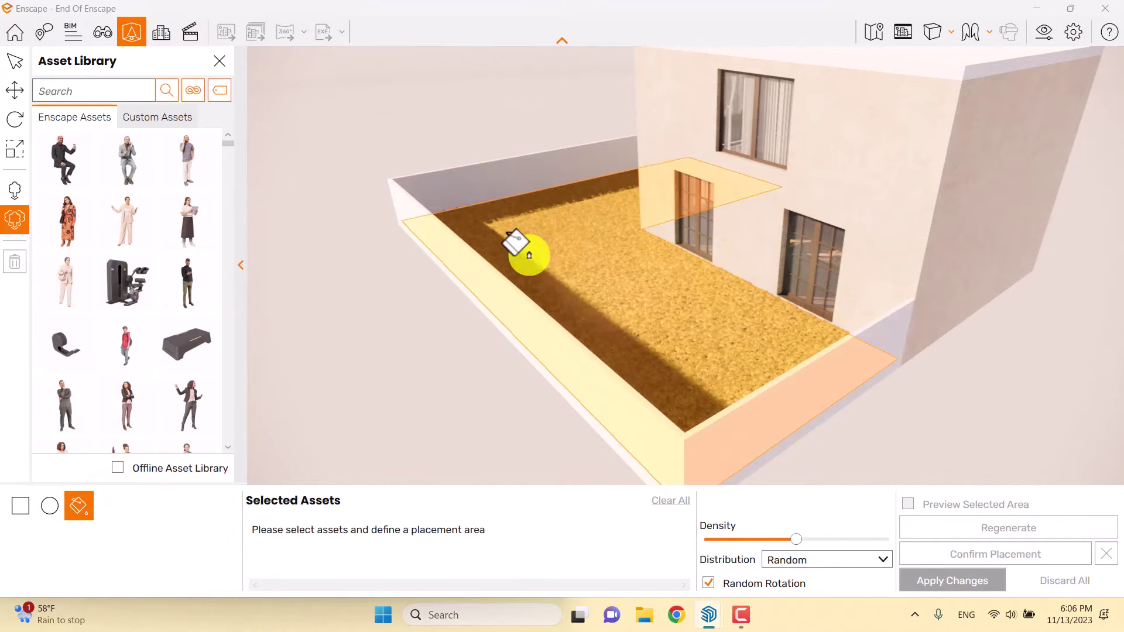
Step: Limit the Enscape assets to the vegetation category and filter them by the Tree tag
{"action": "left_click", "coordinate": [192, 93]}
{"action": "left_click", "coordinate": [226, 383]}
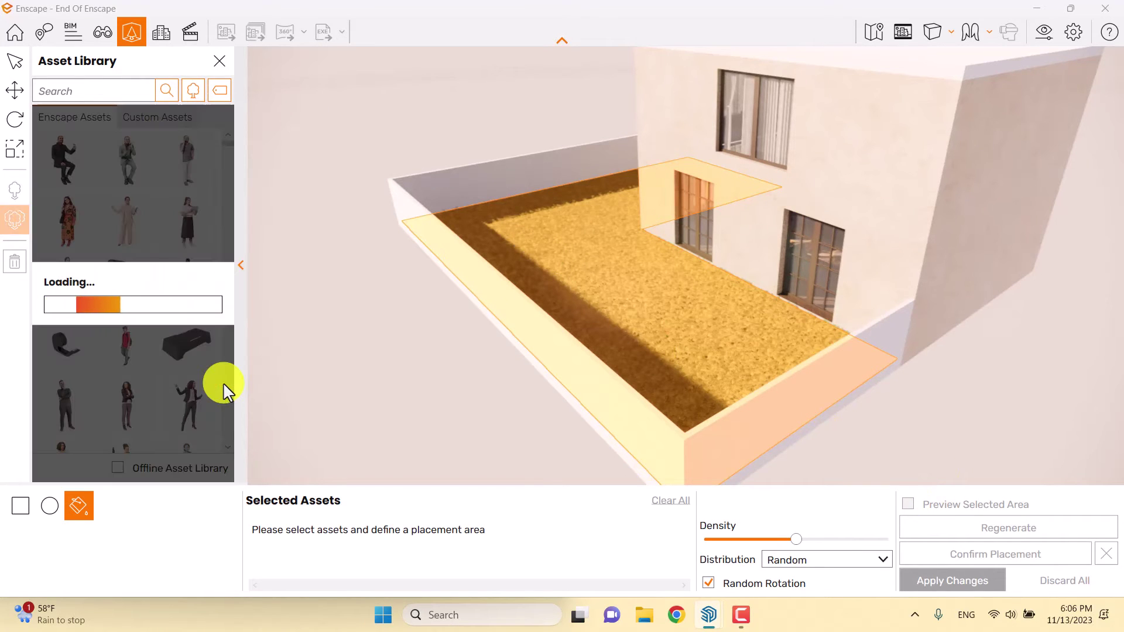
{"action": "left_click", "coordinate": [221, 92]}
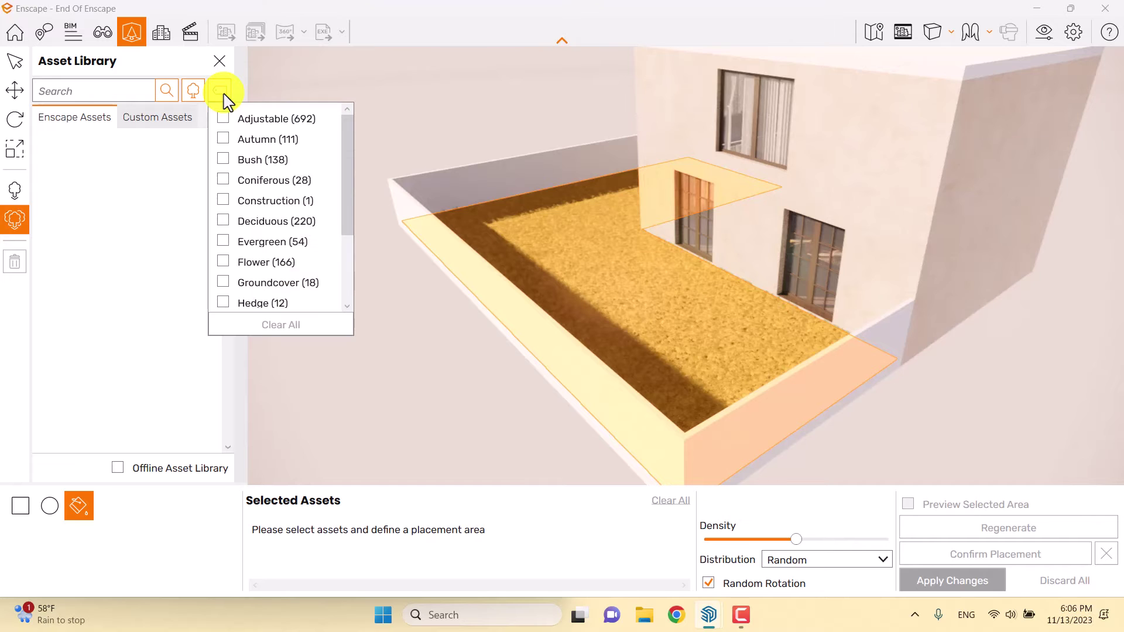
{"action": "scroll", "coordinate": [244, 262], "scroll_direction": "down", "scroll_amount": 3}
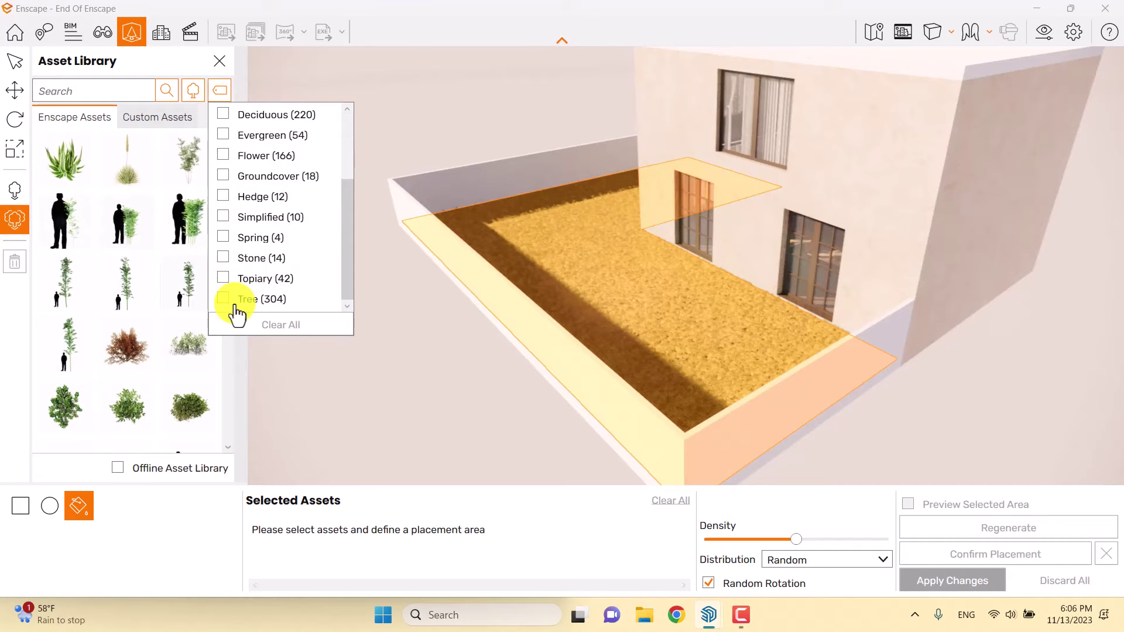
{"action": "left_click", "coordinate": [223, 299]}
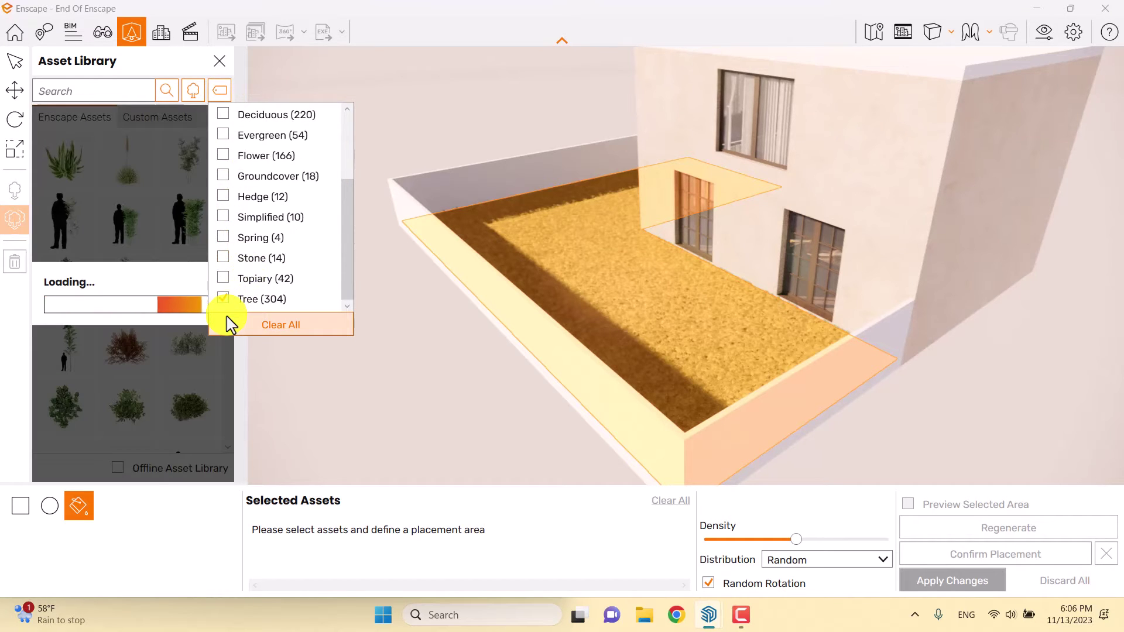
{"action": "left_click", "coordinate": [112, 61]}
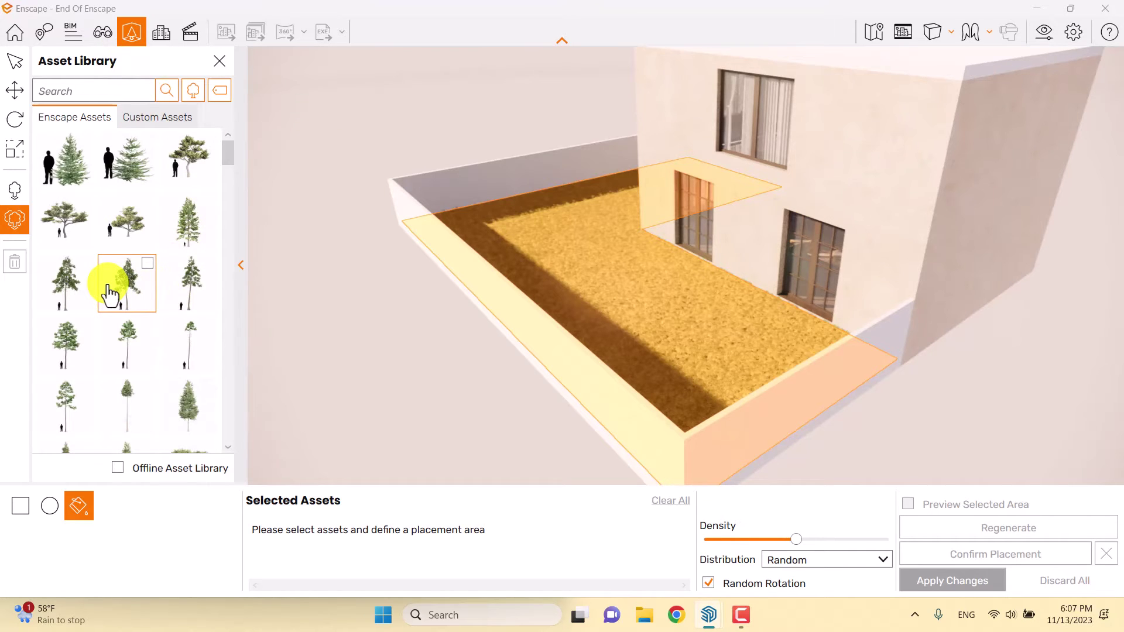
Step: Add Coniferous Tree 015: Spruce and a slender deciduous tree to the assets for placement
{"action": "scroll", "coordinate": [110, 293], "scroll_direction": "down", "scroll_amount": 3}
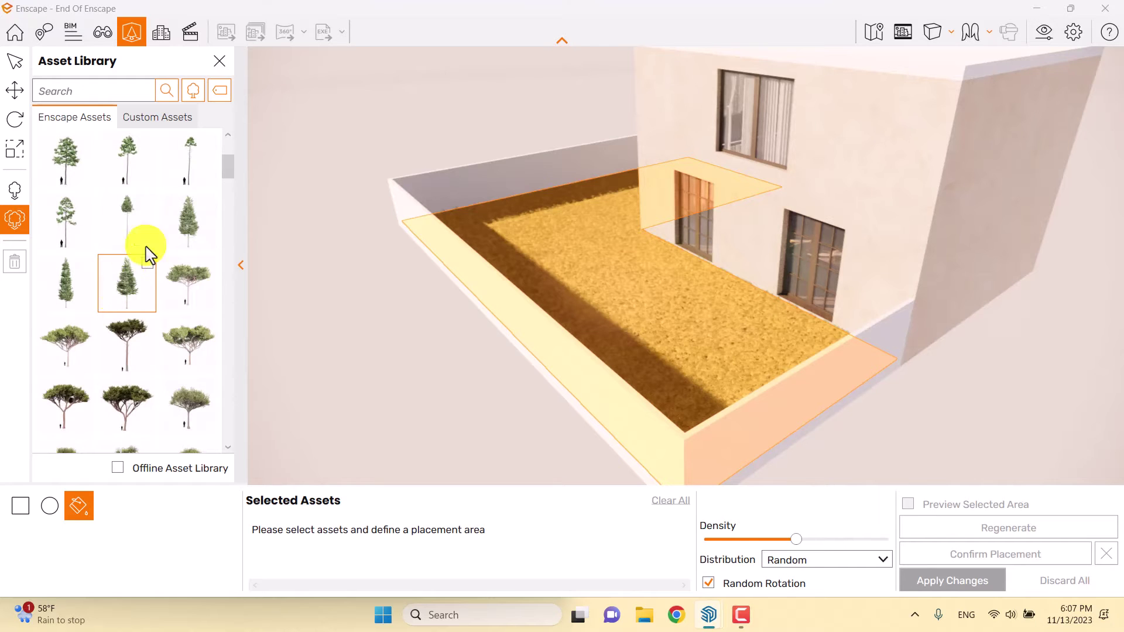
{"action": "left_click", "coordinate": [220, 90]}
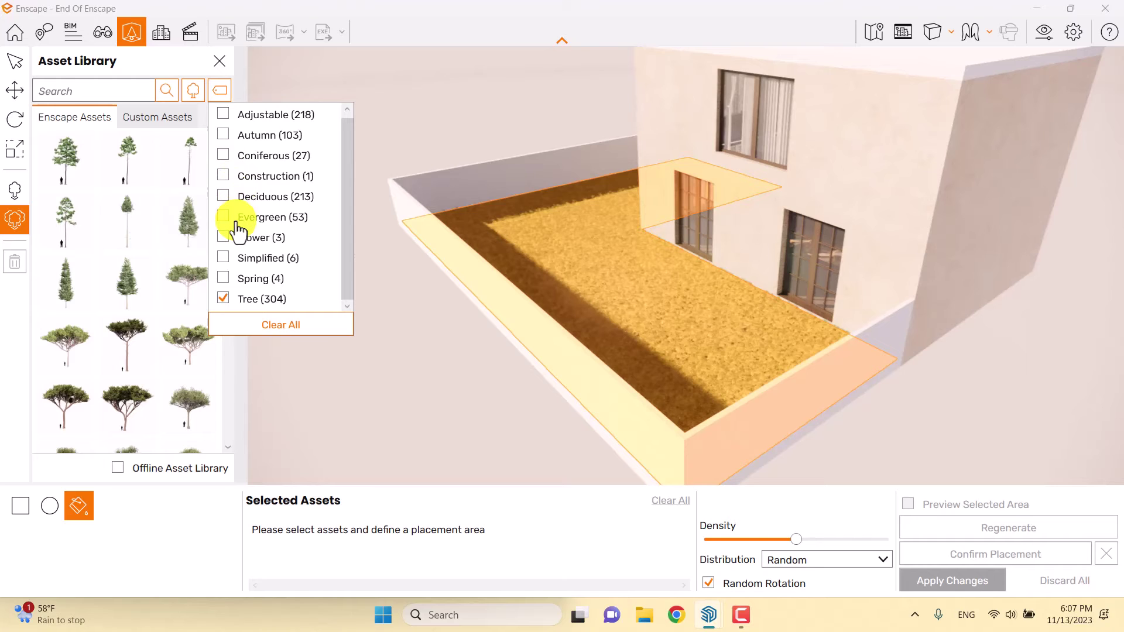
{"action": "left_click", "coordinate": [153, 75]}
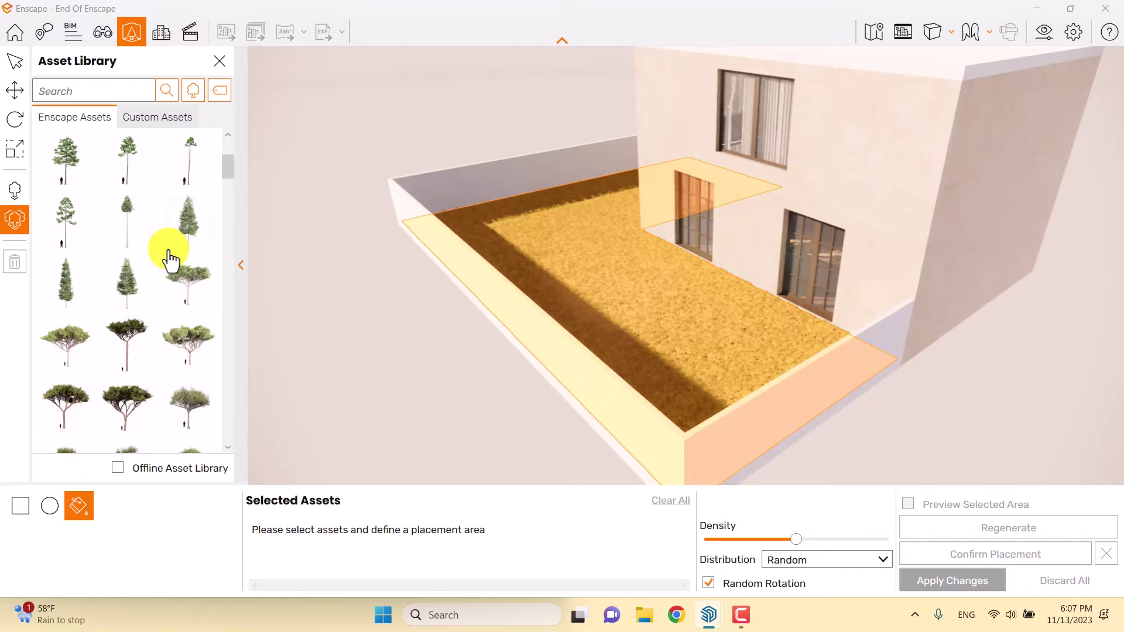
{"action": "left_click", "coordinate": [199, 220]}
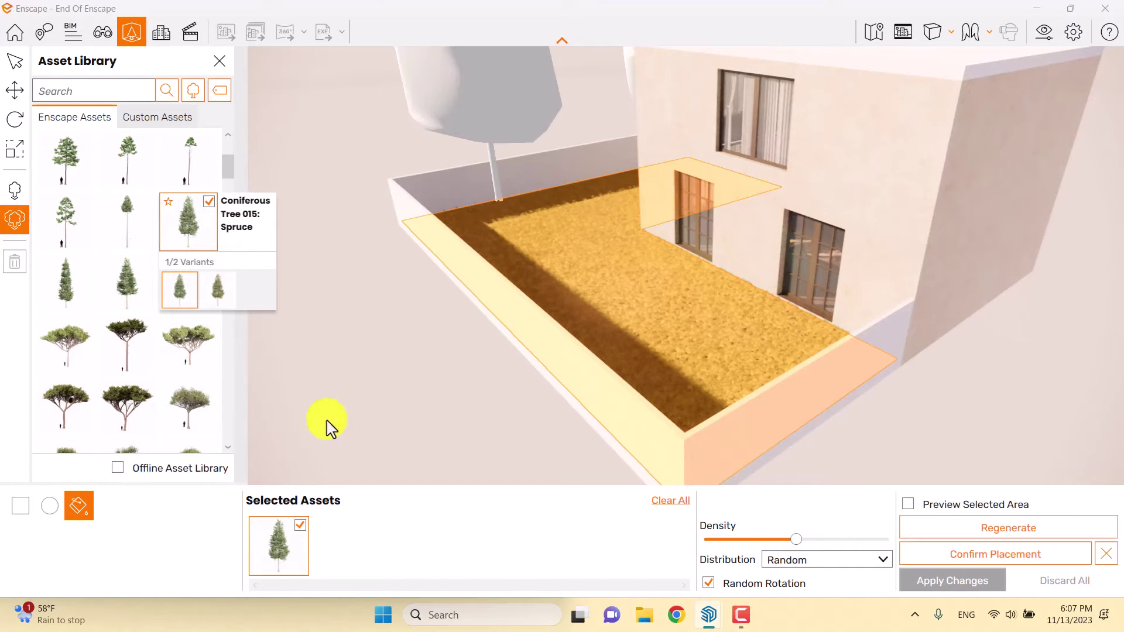
{"action": "scroll", "coordinate": [174, 352], "scroll_direction": "down", "scroll_amount": 4}
{"action": "left_click", "coordinate": [209, 326]}
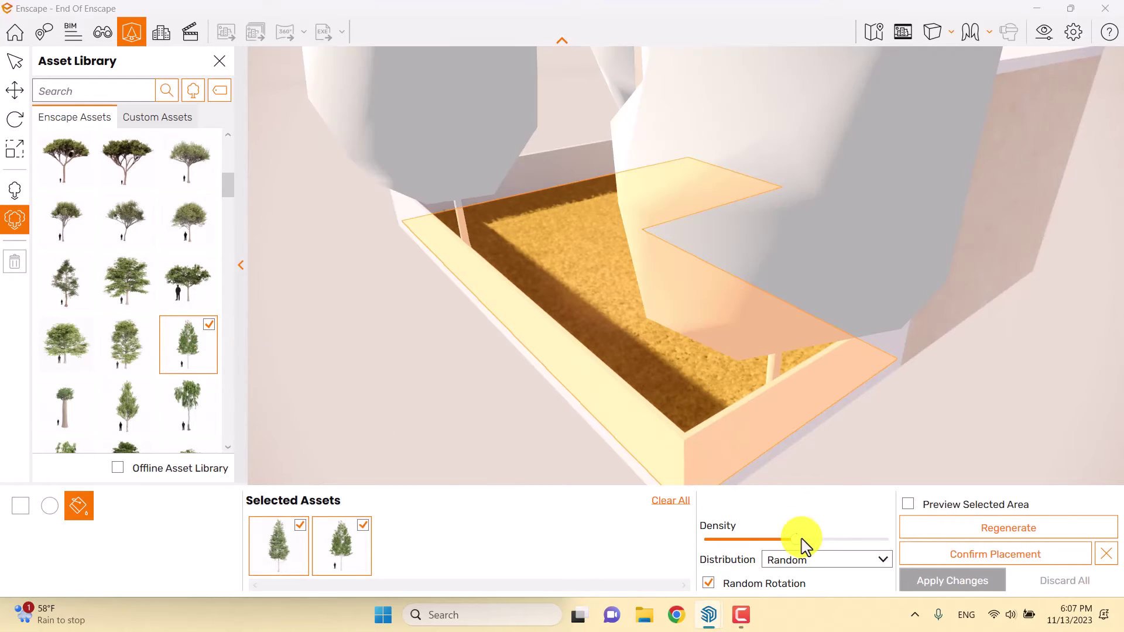
Step: Raise the tree density to maximum, regenerate the random layout twice, then confirm the placement and apply it to the model
{"action": "left_click_drag", "start_coordinate": [802, 545], "coordinate": [956, 539]}
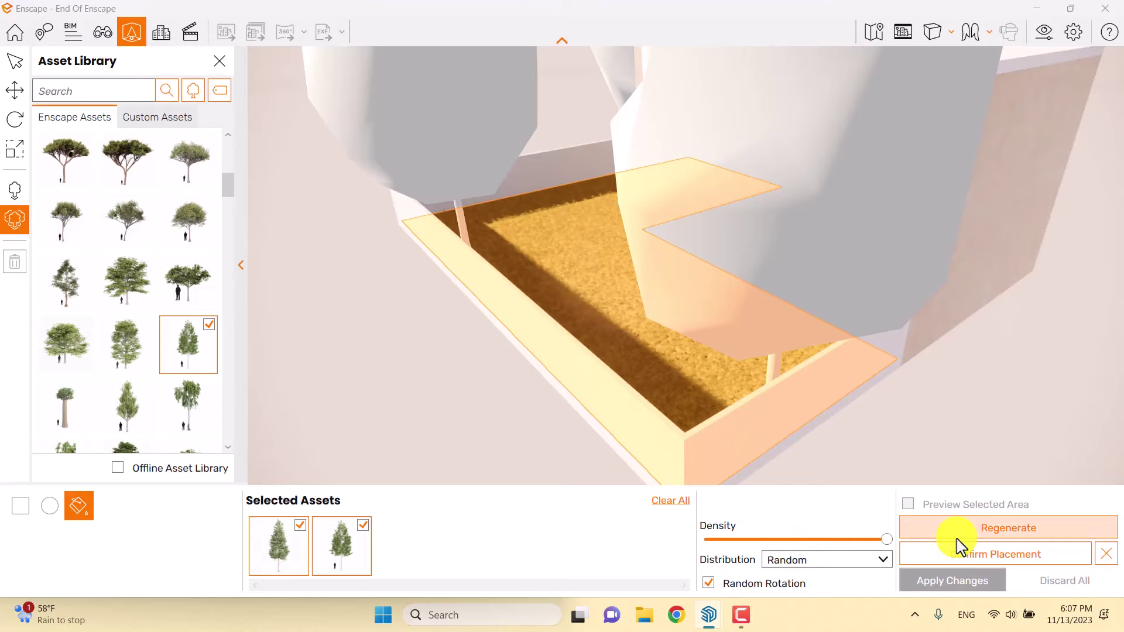
{"action": "left_click", "coordinate": [947, 532]}
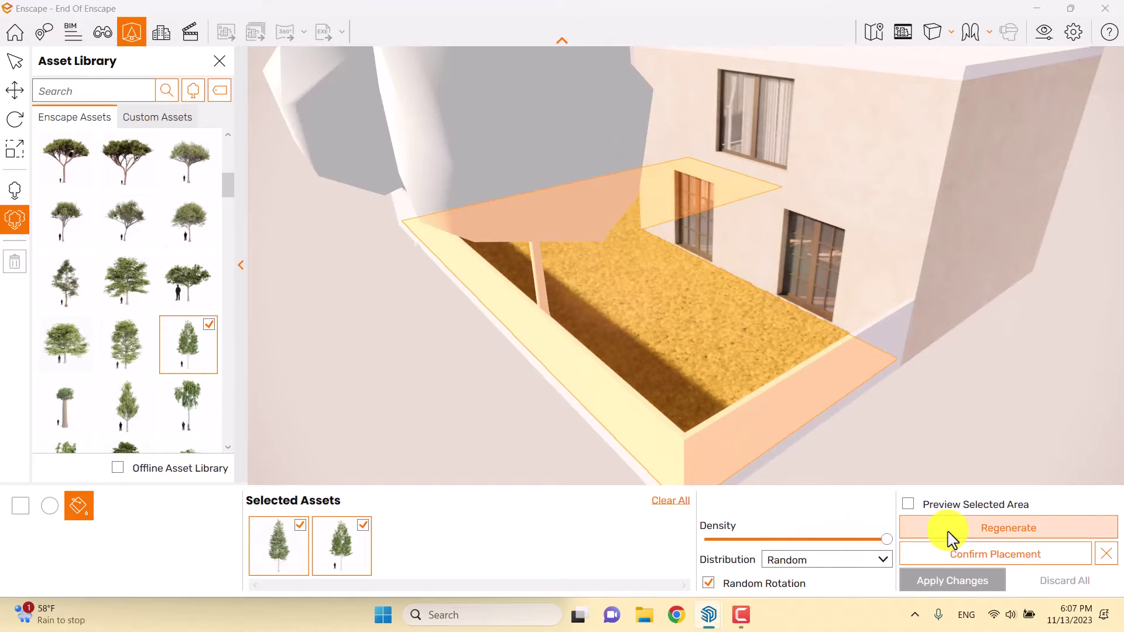
{"action": "left_click", "coordinate": [950, 537]}
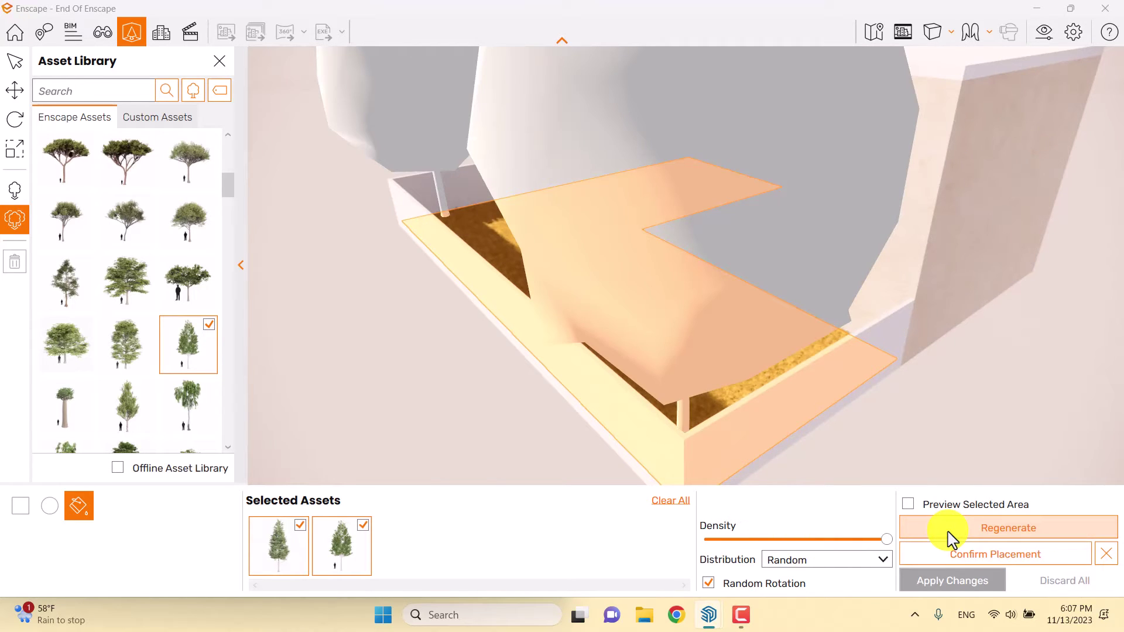
{"action": "left_click", "coordinate": [936, 554]}
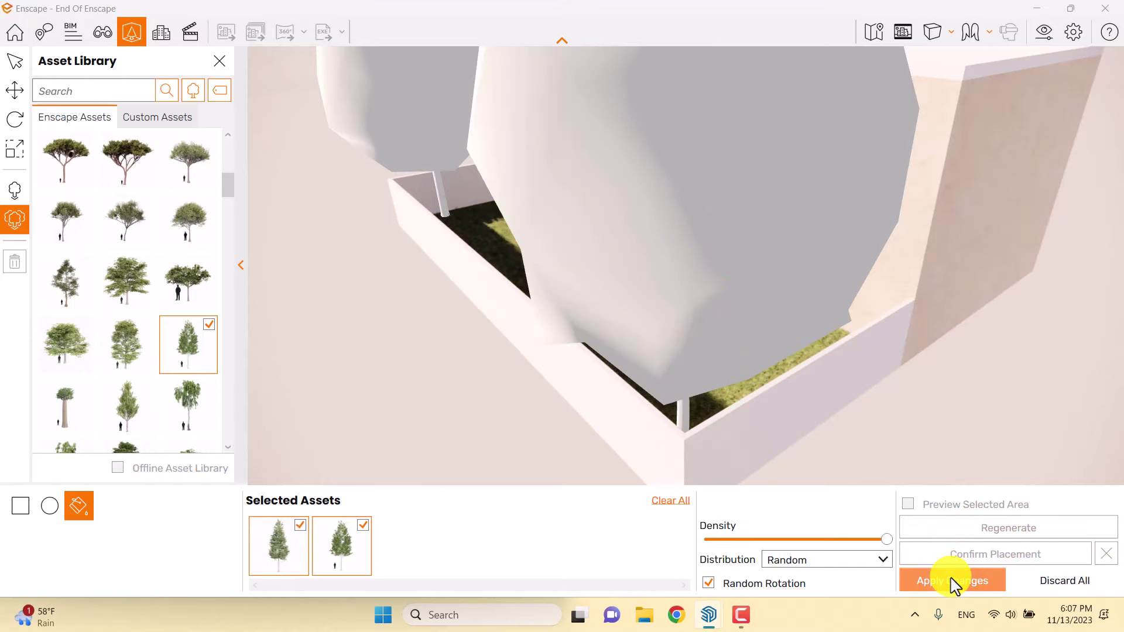
{"action": "left_click", "coordinate": [954, 582]}
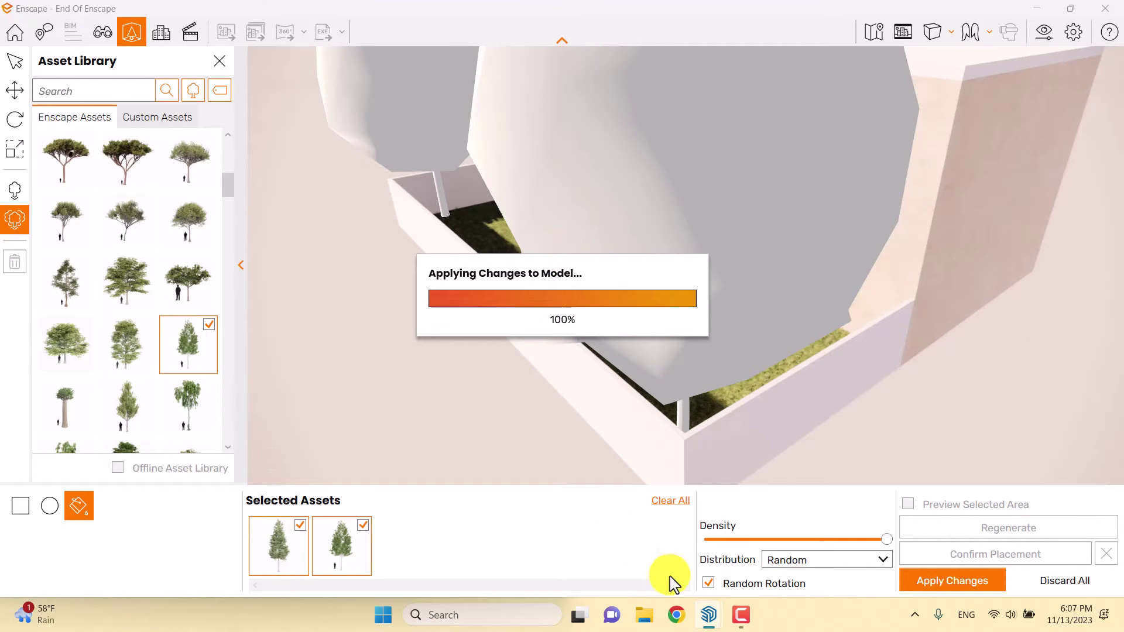
Step: Return the camera to the saved Render 1 view and close View Management
{"action": "mouse_move", "coordinate": [708, 613]}
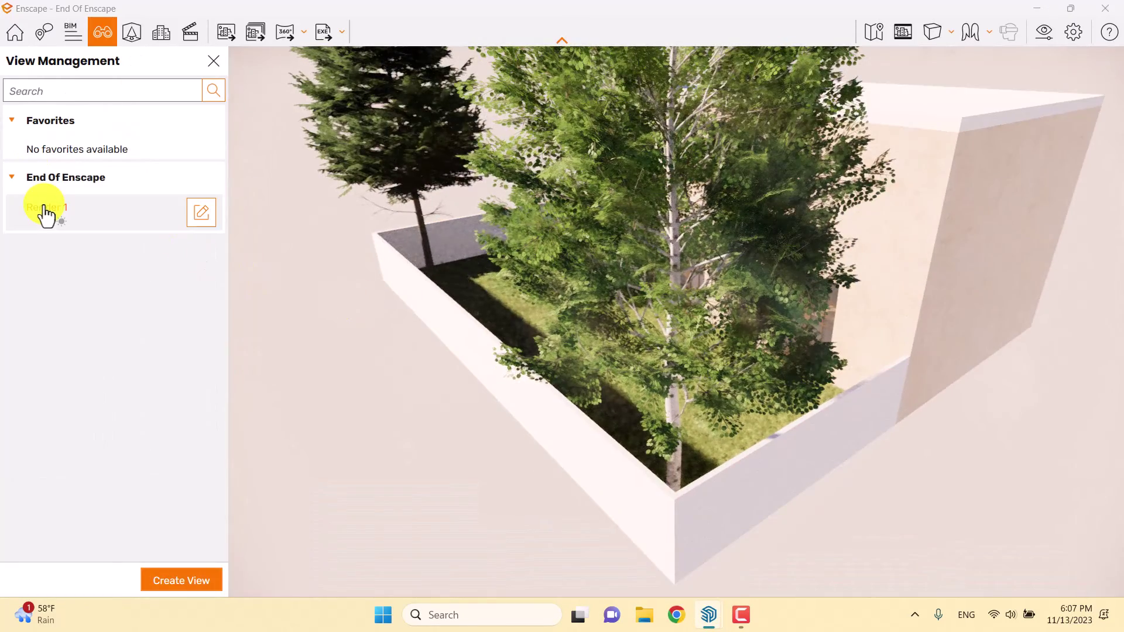
{"action": "left_click", "coordinate": [44, 209]}
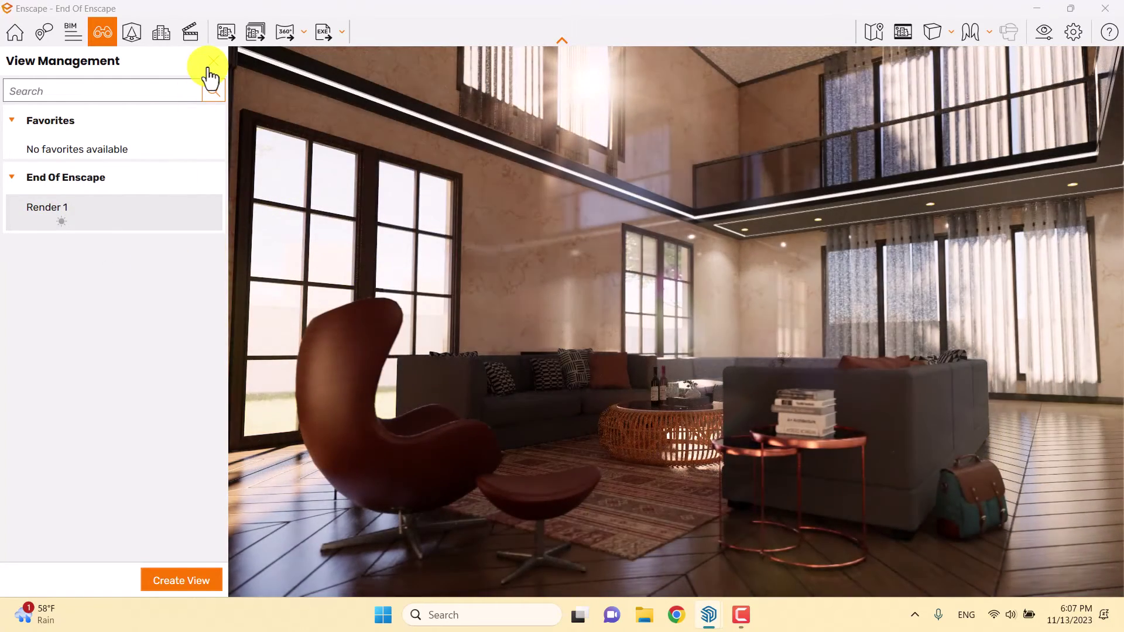
{"action": "left_click", "coordinate": [209, 76]}
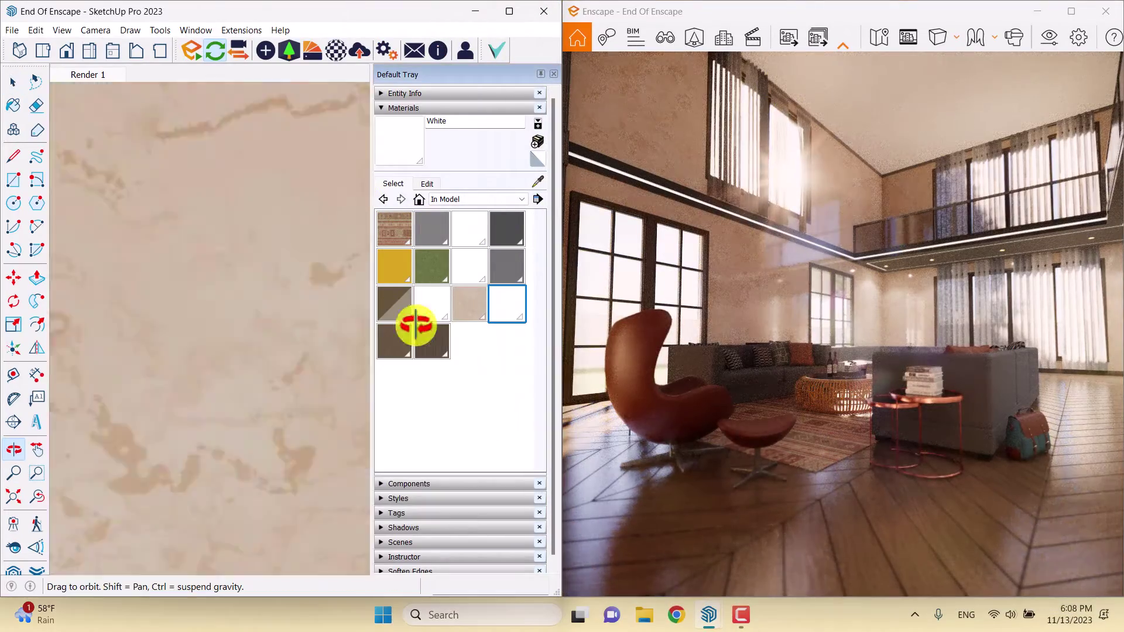
Step: Delete the tree standing in front of the house at the near corner of the walled garden in the SketchUp model
{"action": "middle_click_drag", "start_coordinate": [414, 321], "coordinate": [258, 340]}
{"action": "scroll", "coordinate": [264, 187], "scroll_direction": "up", "scroll_amount": 6}
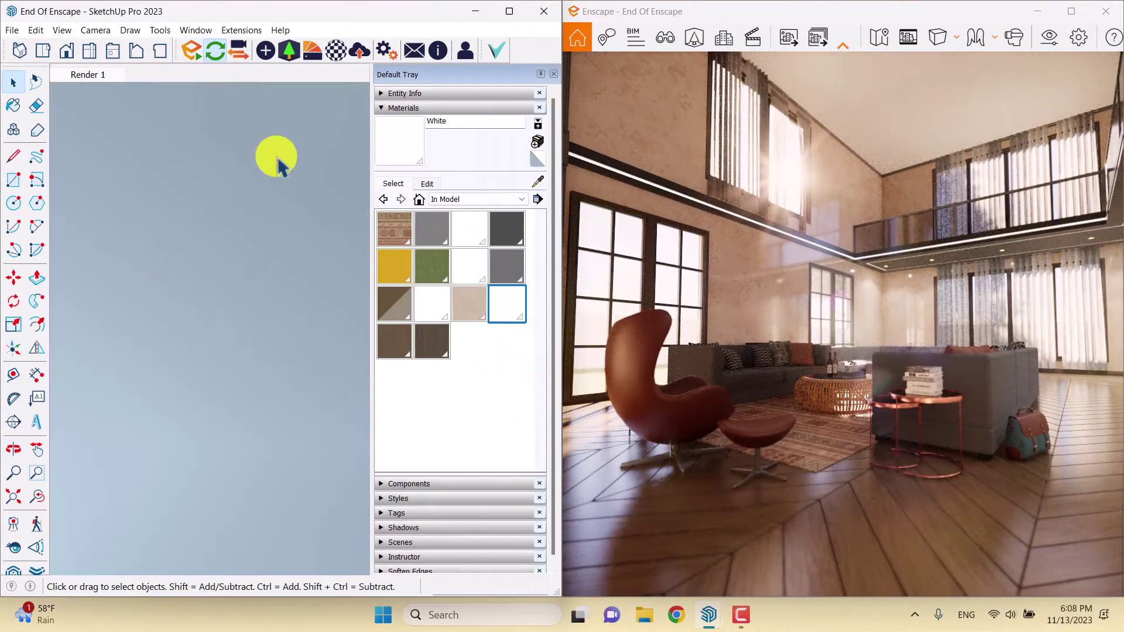
{"action": "scroll", "coordinate": [277, 225], "scroll_direction": "up", "scroll_amount": 4}
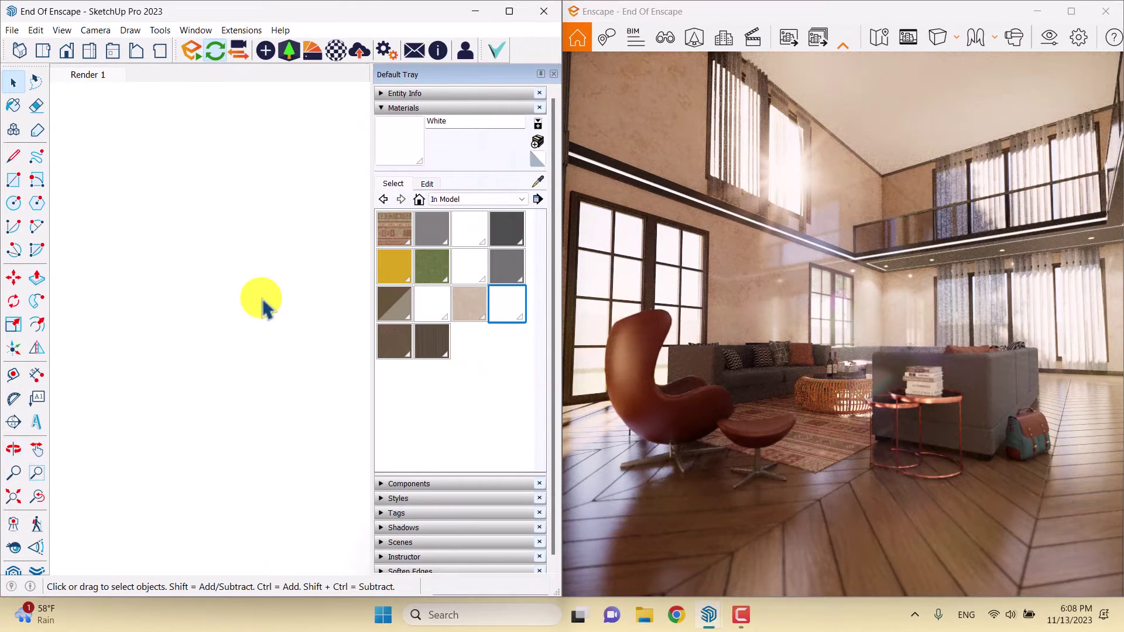
{"action": "scroll", "coordinate": [261, 311], "scroll_direction": "down", "scroll_amount": 8}
{"action": "left_click", "coordinate": [242, 380]}
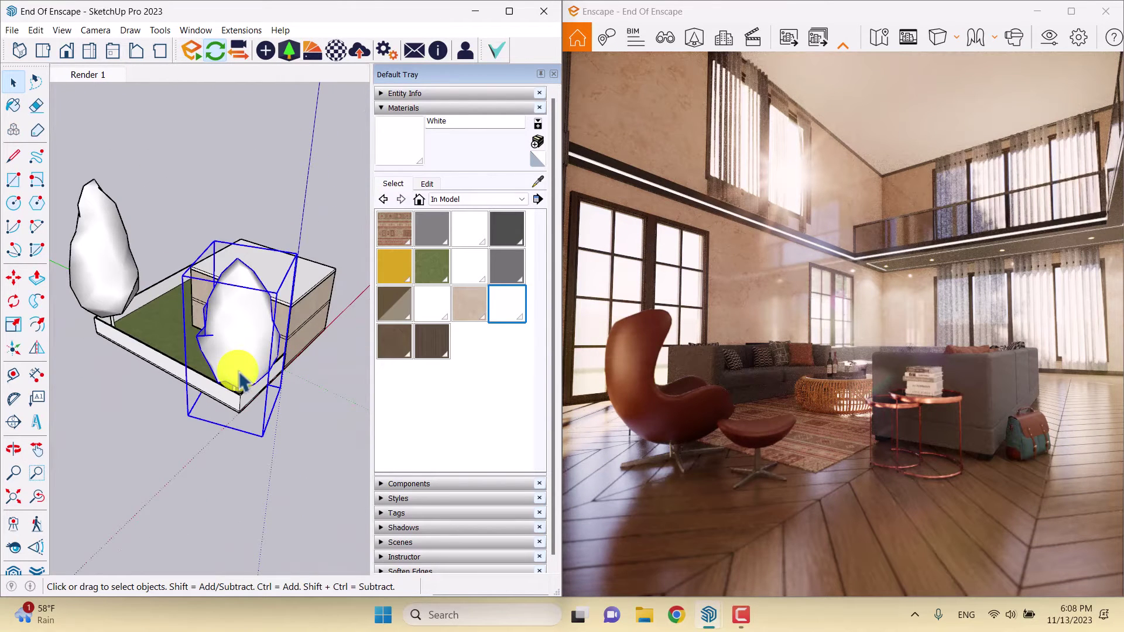
{"action": "key", "text": "Delete"}
Step: Move the remaining tree from outside the garden wall about 760 cm toward the lawn
{"action": "left_click", "coordinate": [93, 296]}
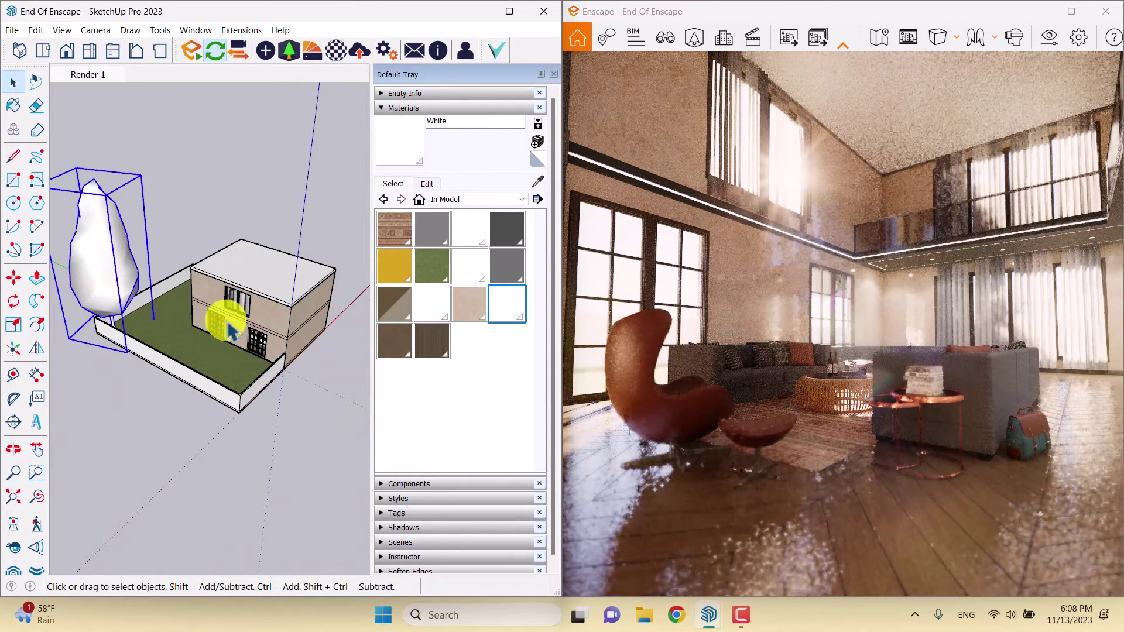
{"action": "scroll", "coordinate": [226, 316], "scroll_direction": "up", "scroll_amount": 5}
{"action": "left_click", "coordinate": [14, 277]}
{"action": "middle_click_drag", "start_coordinate": [113, 351], "coordinate": [142, 345]}
{"action": "left_click", "coordinate": [139, 287]}
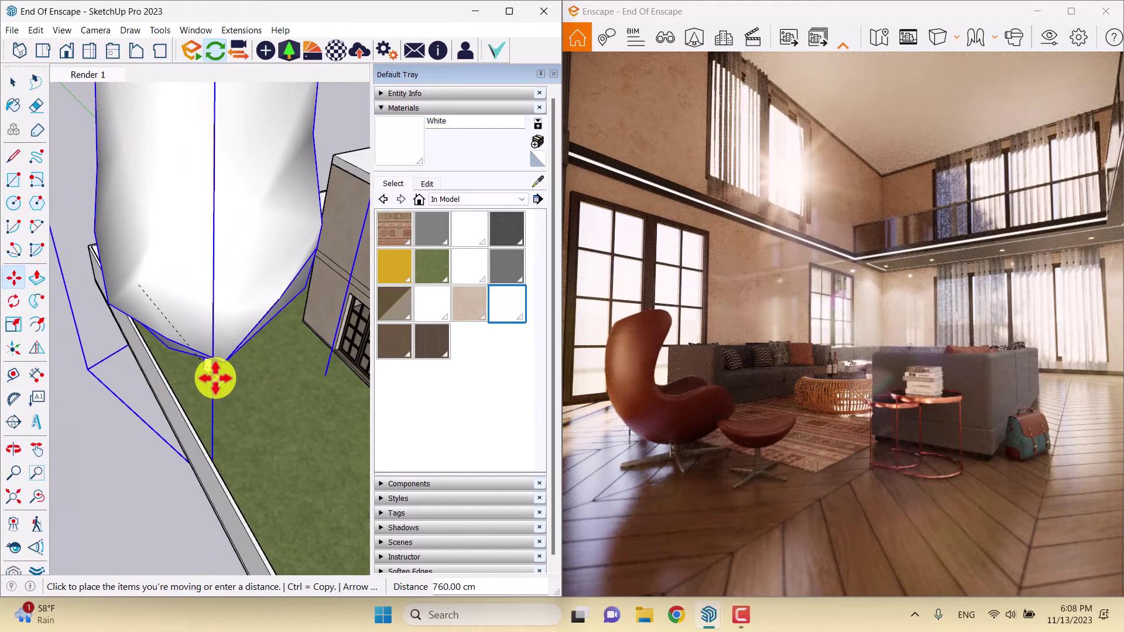
{"action": "left_click", "coordinate": [203, 391]}
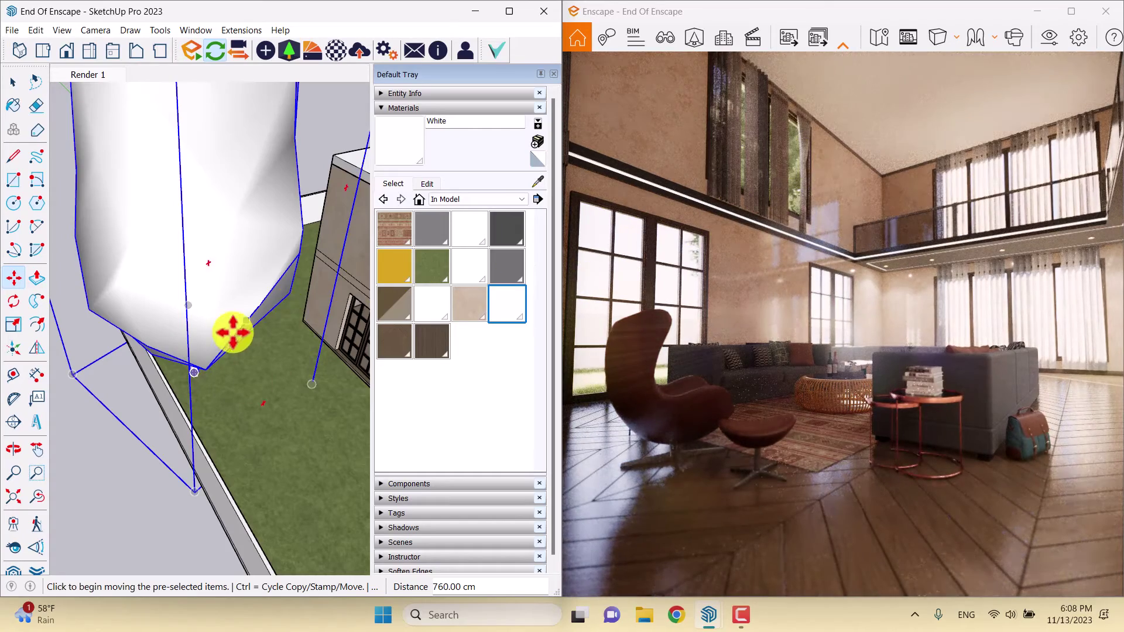
Step: Shift the tree further inside the garden wall in two moves, the last one about 197 cm
{"action": "scroll", "coordinate": [216, 356], "scroll_direction": "down", "scroll_amount": 5}
{"action": "scroll", "coordinate": [294, 367], "scroll_direction": "up", "scroll_amount": 3}
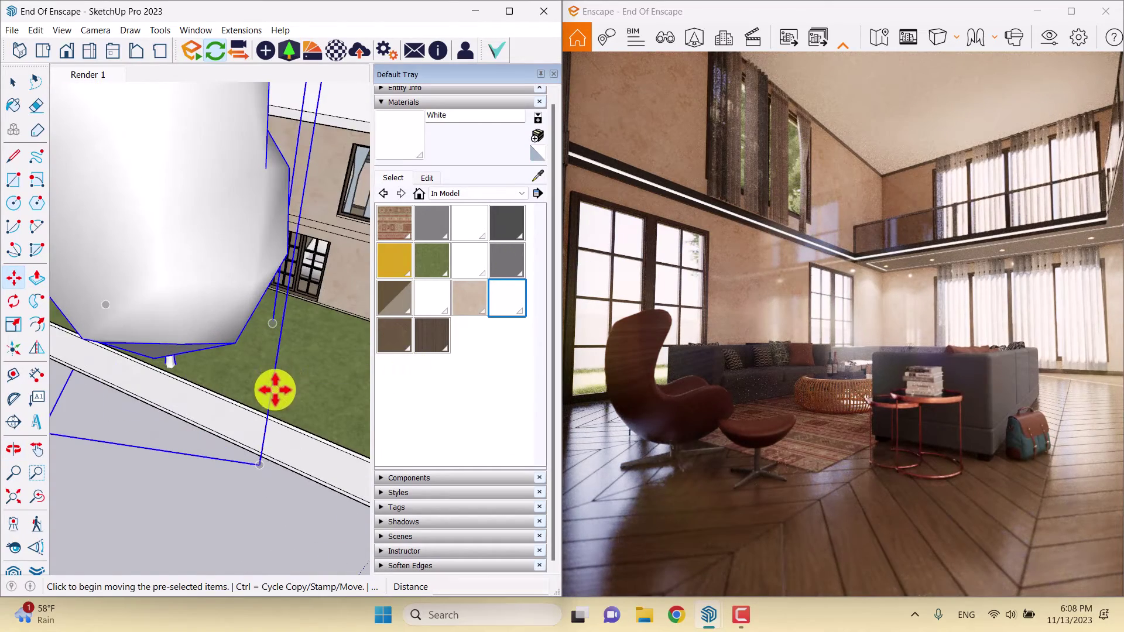
{"action": "left_click", "coordinate": [275, 390]}
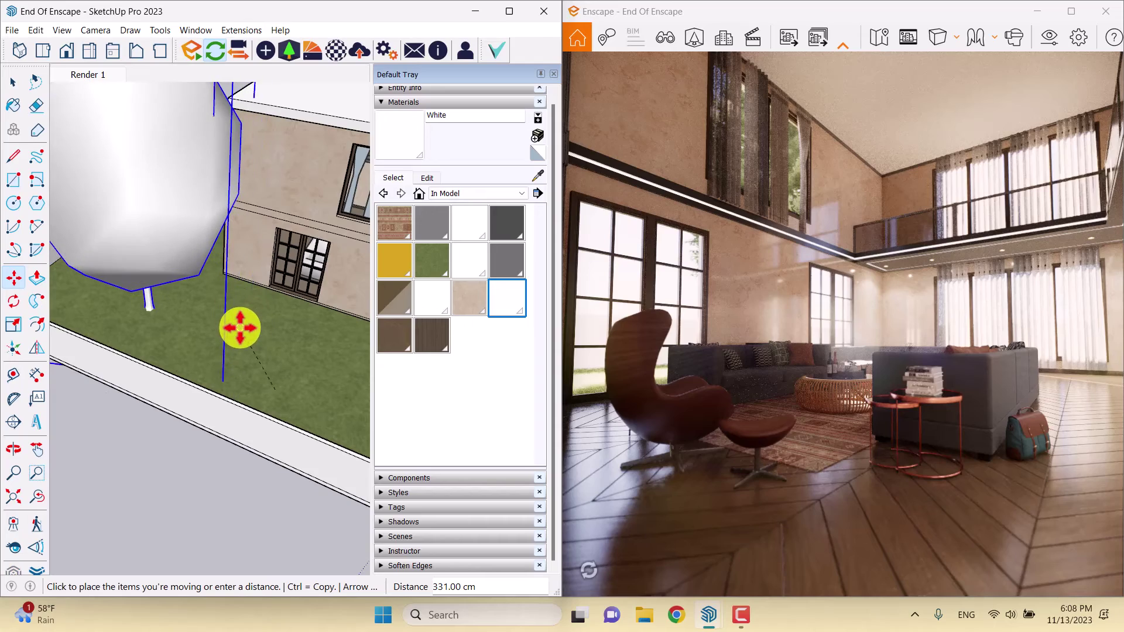
{"action": "left_click", "coordinate": [240, 328]}
{"action": "left_click", "coordinate": [240, 328]}
{"action": "left_click", "coordinate": [212, 302]}
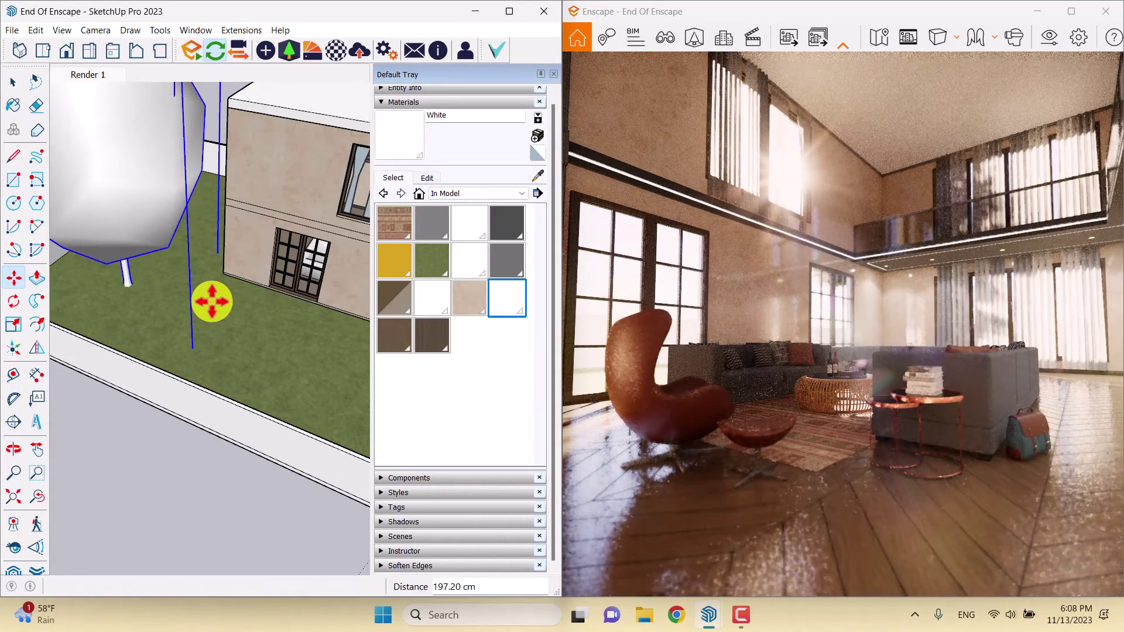
Step: Copy the tree about 1132 cm along the lawn to the other end of the garden
{"action": "key", "text": "ctrl"}
{"action": "left_click", "coordinate": [138, 289]}
{"action": "scroll", "coordinate": [138, 293], "scroll_direction": "down", "scroll_amount": 5}
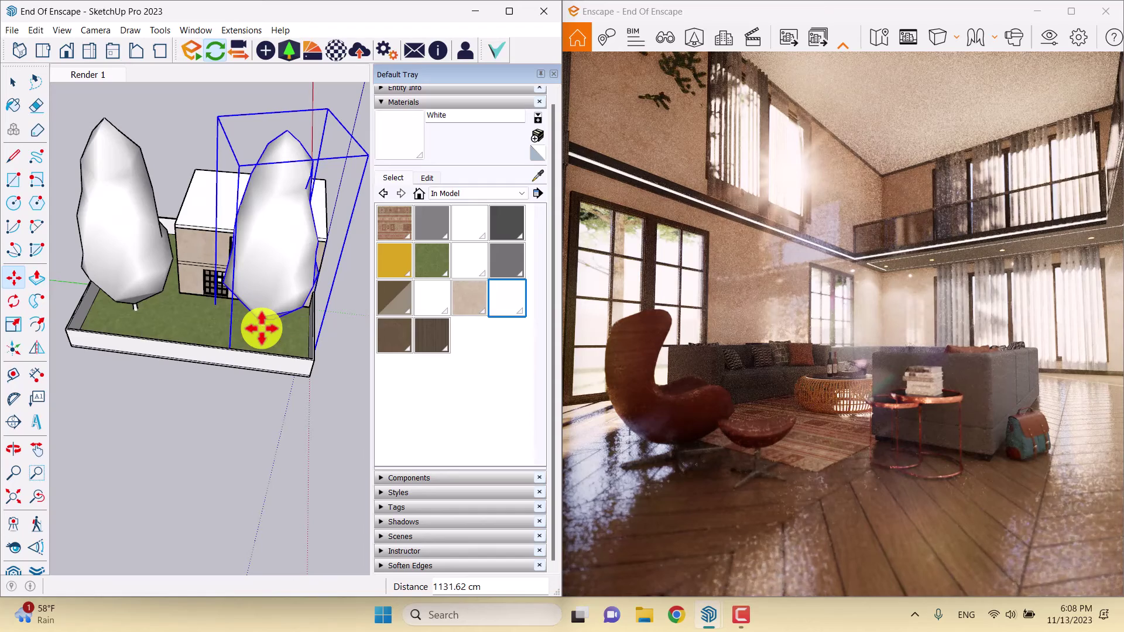
{"action": "left_click", "coordinate": [262, 329]}
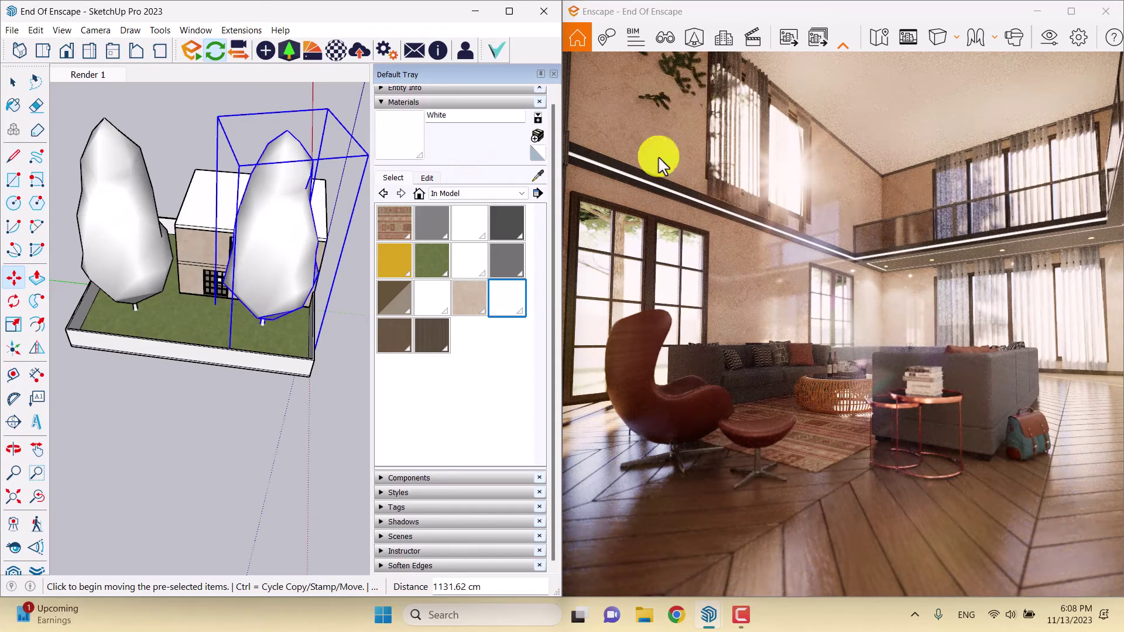
Step: Reposition the copied tree slightly on the lawn near the garden's front wall and deselect it
{"action": "middle_click_drag", "start_coordinate": [252, 317], "coordinate": [258, 334]}
{"action": "scroll", "coordinate": [271, 364], "scroll_direction": "up", "scroll_amount": 6}
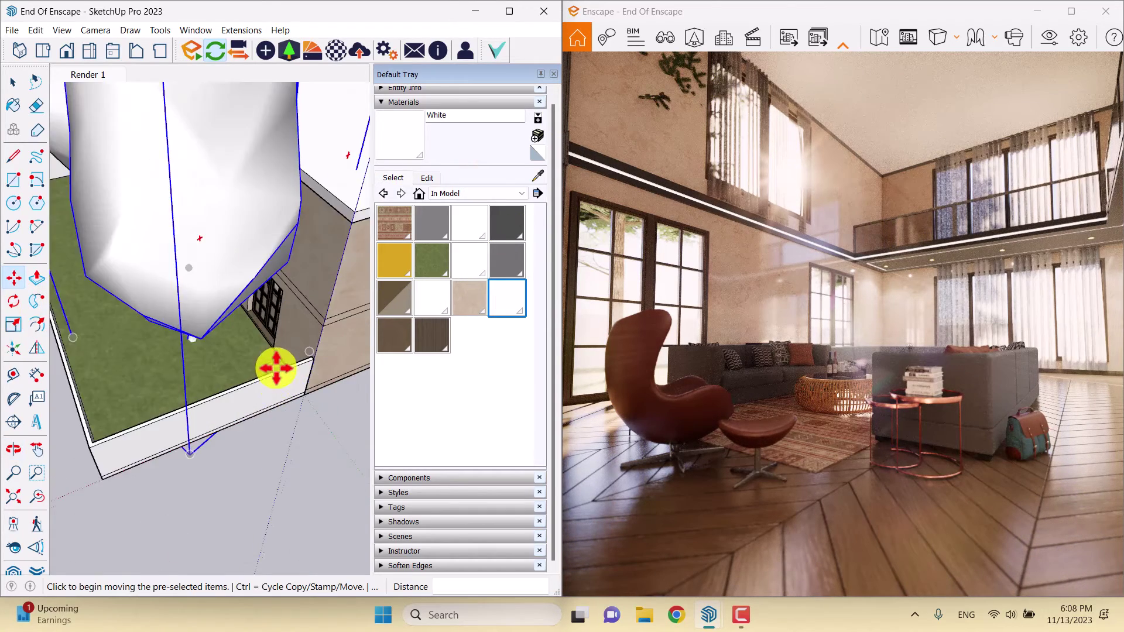
{"action": "left_click", "coordinate": [241, 340]}
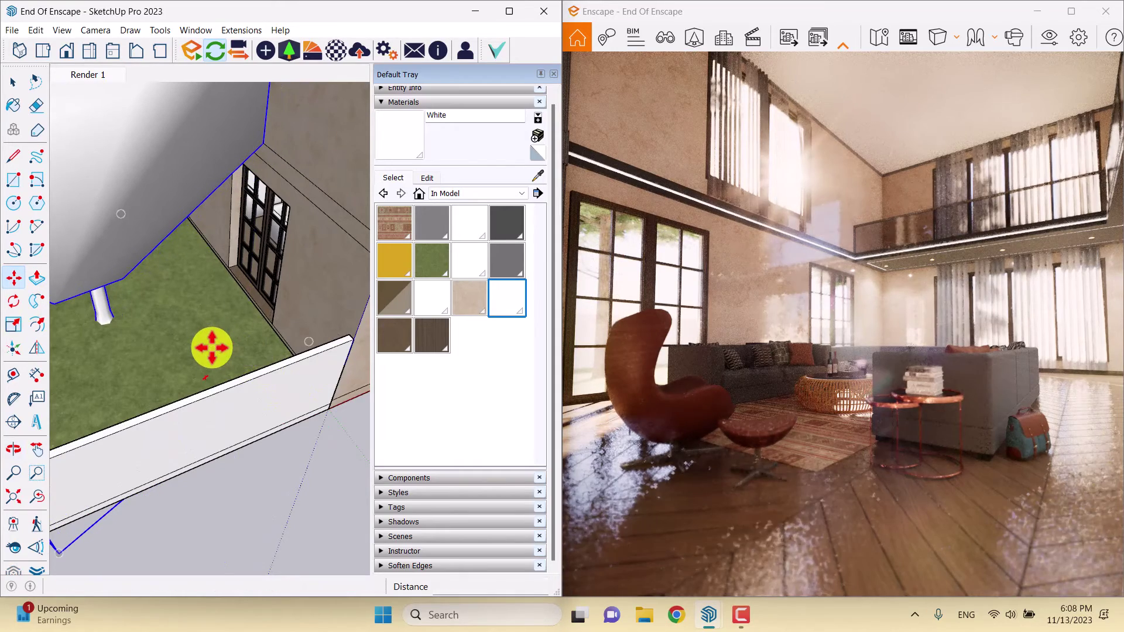
{"action": "left_click", "coordinate": [195, 357]}
{"action": "scroll", "coordinate": [204, 398], "scroll_direction": "down", "scroll_amount": 3}
{"action": "key", "text": "space"}
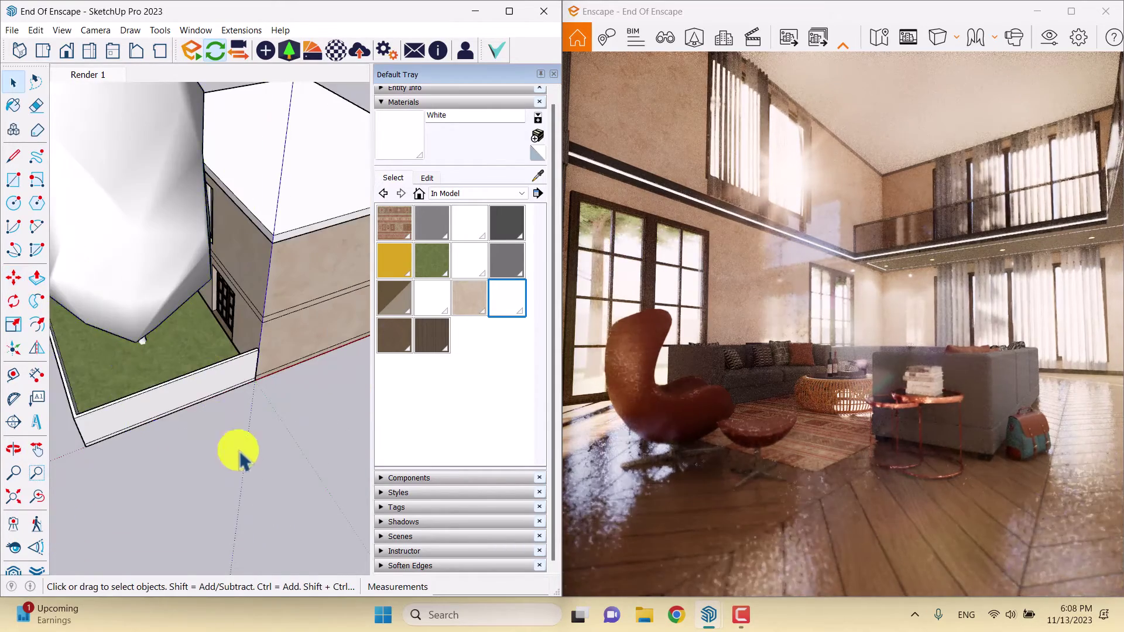
Step: Maximize the Enscape render window and set the Rendering Quality to Medium in Visual Settings
{"action": "left_click", "coordinate": [1071, 11]}
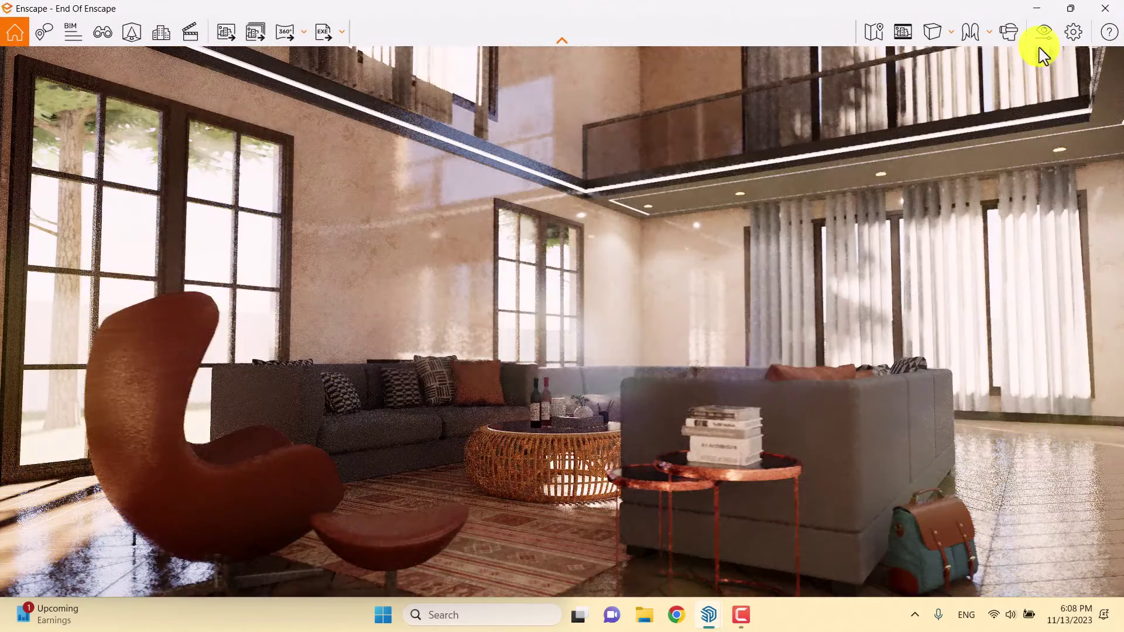
{"action": "left_click", "coordinate": [1044, 32]}
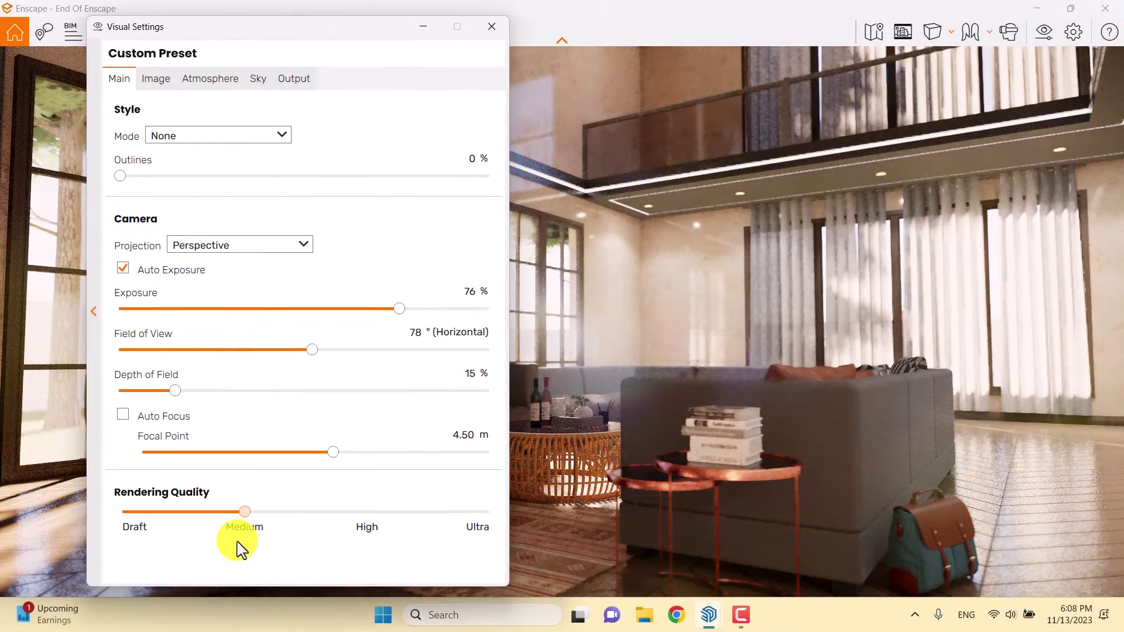
{"action": "left_click", "coordinate": [493, 29]}
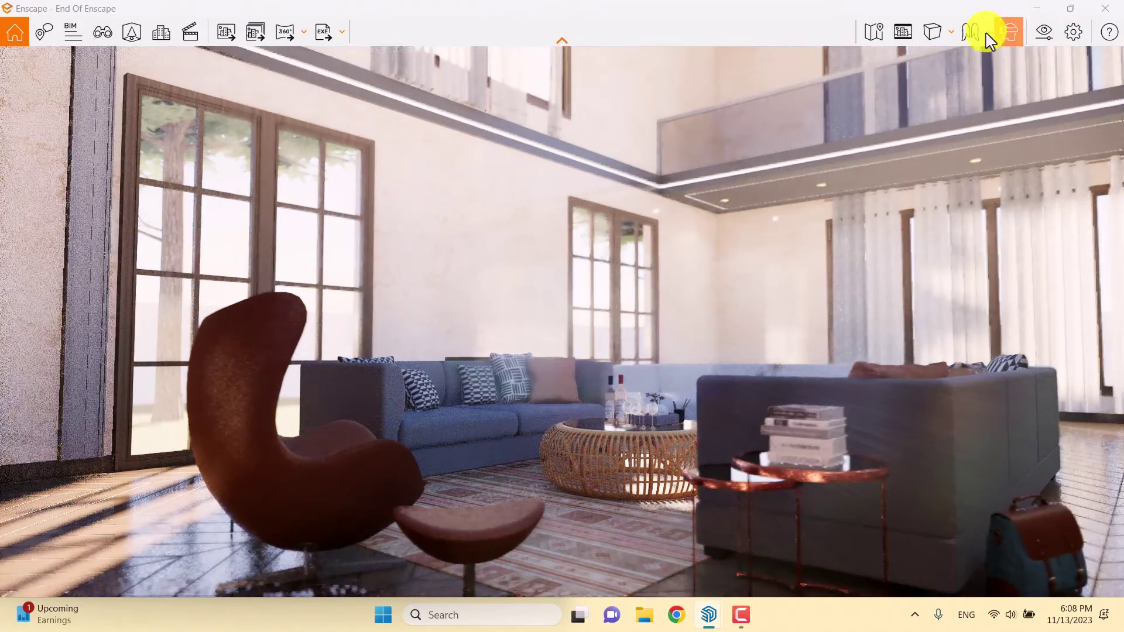
Step: In the garden outside the windows, open the Asset Library and limit it to vegetation assets with the Hedge tag
{"action": "key", "text": "w"}
{"action": "mouse_move", "coordinate": [525, 289]}
{"action": "left_mouse_down"}
{"action": "mouse_move", "coordinate": [544, 300]}
{"action": "mouse_move", "coordinate": [524, 287]}
{"action": "left_mouse_up"}
{"action": "key", "text": "w"}
{"action": "key", "text": "s"}
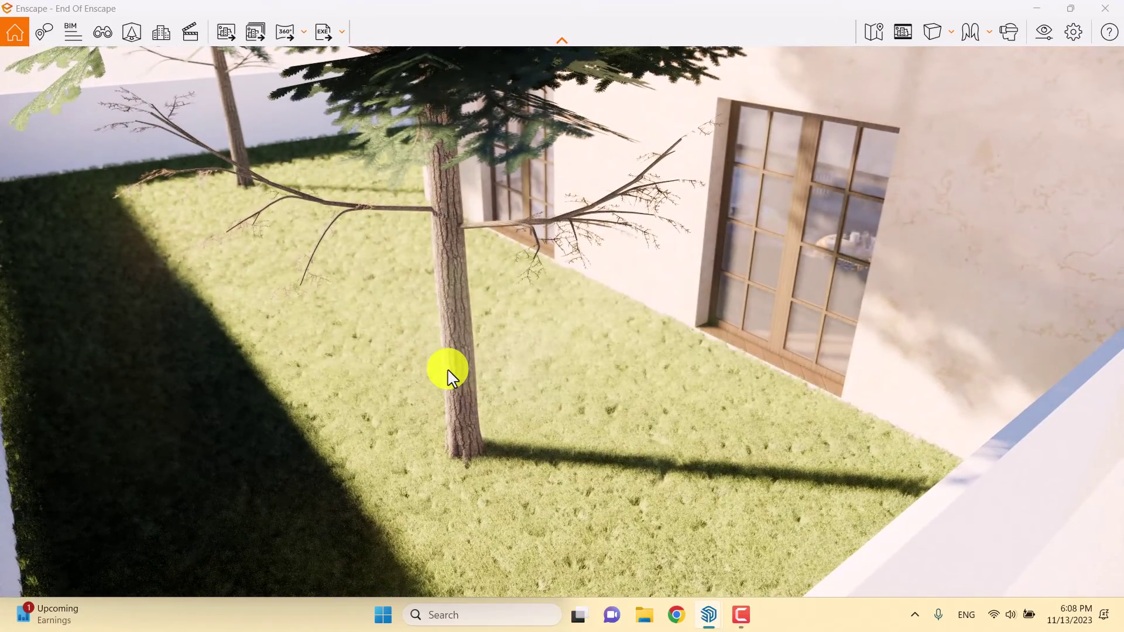
{"action": "left_click", "coordinate": [131, 31]}
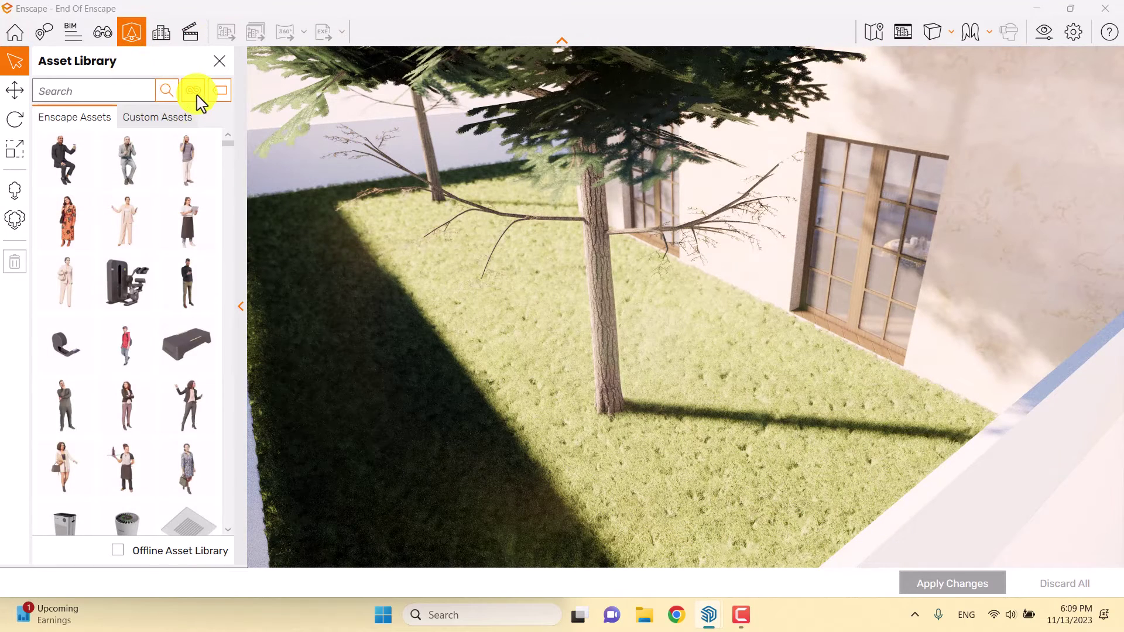
{"action": "left_click", "coordinate": [195, 93]}
{"action": "left_click", "coordinate": [231, 384]}
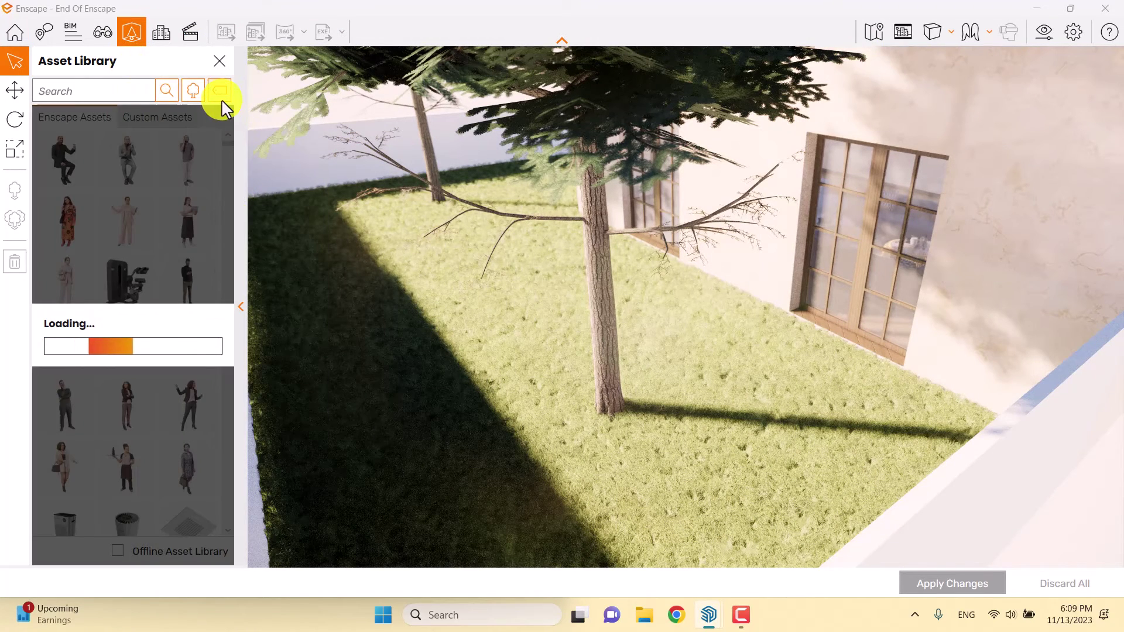
{"action": "left_click", "coordinate": [224, 105]}
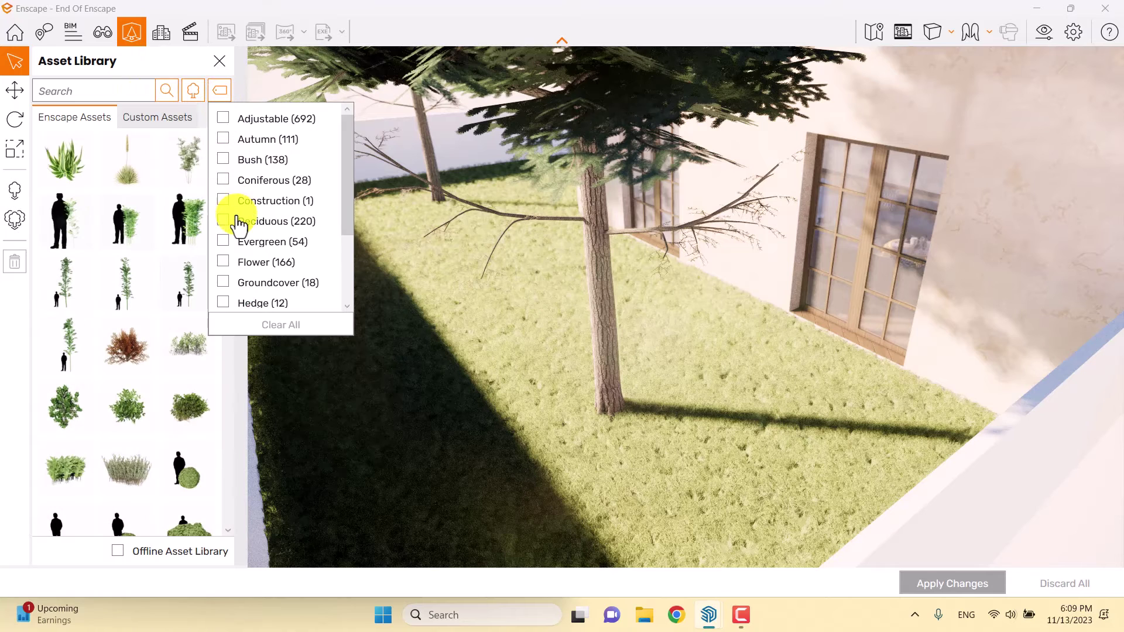
{"action": "left_click", "coordinate": [223, 302]}
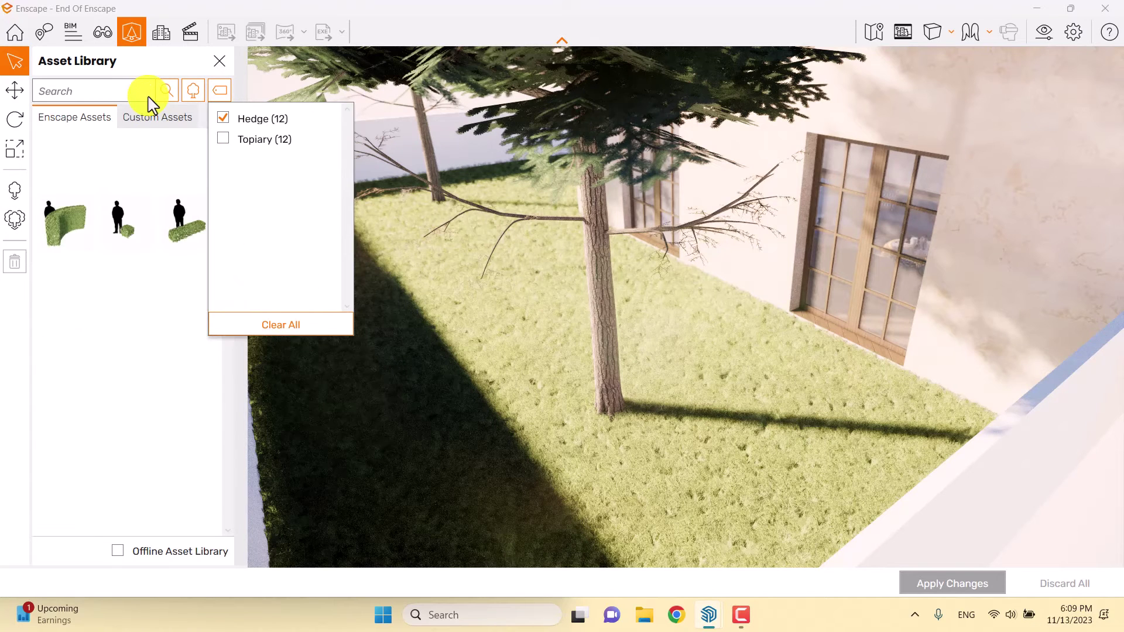
{"action": "left_click", "coordinate": [117, 77]}
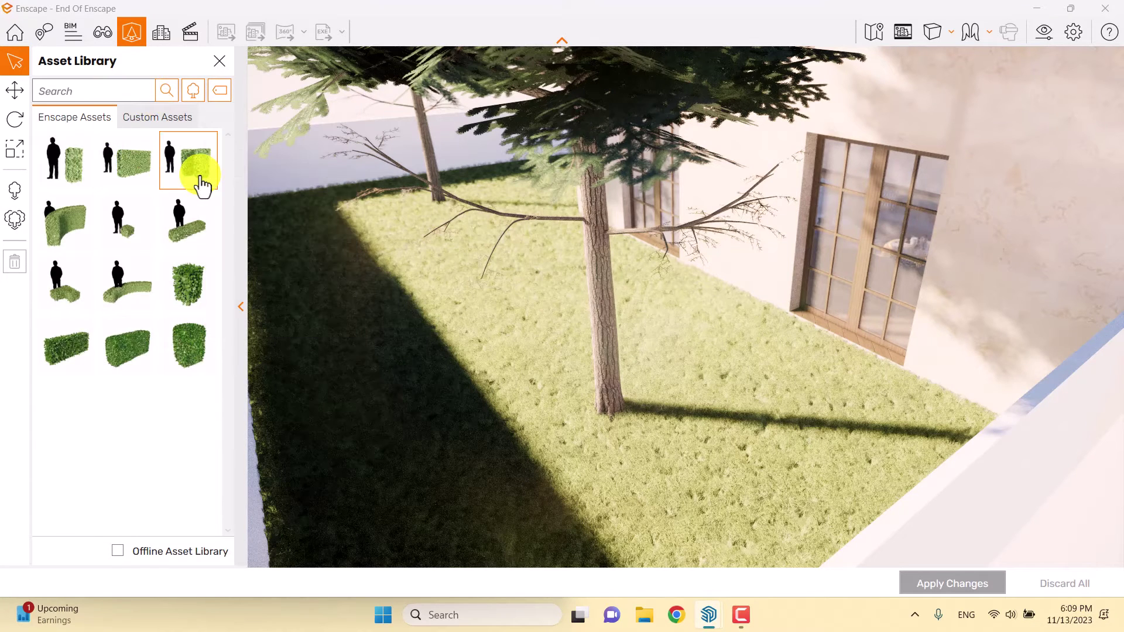
Step: Place a Hedge 015: Modular asset on the lawn between the near tree trunk and the house
{"action": "left_click", "coordinate": [181, 291]}
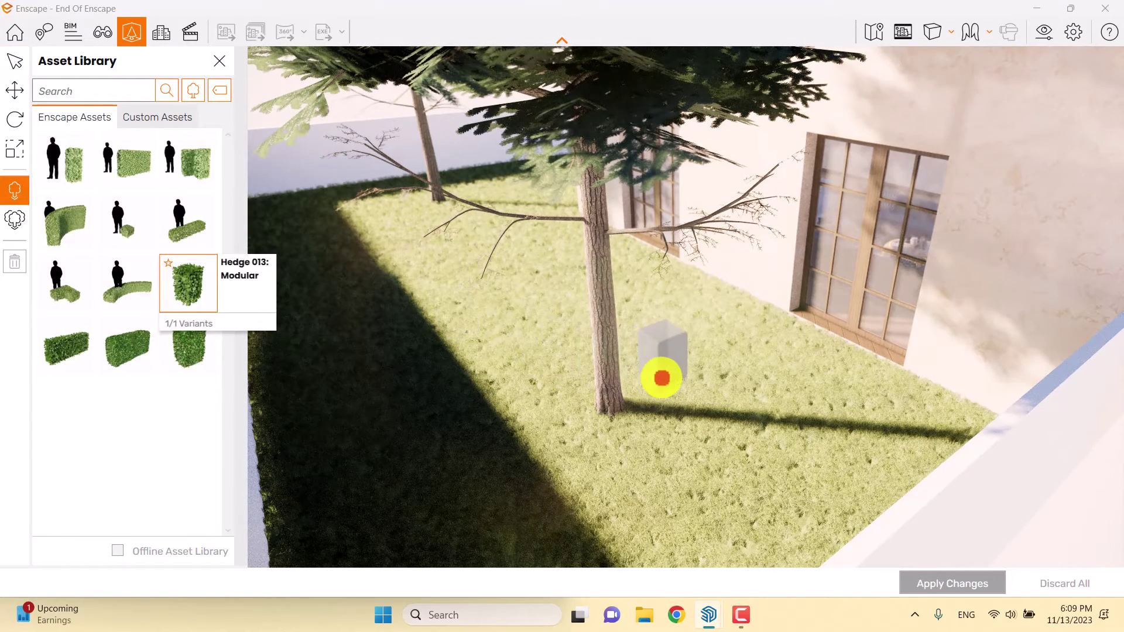
{"action": "left_click", "coordinate": [84, 245]}
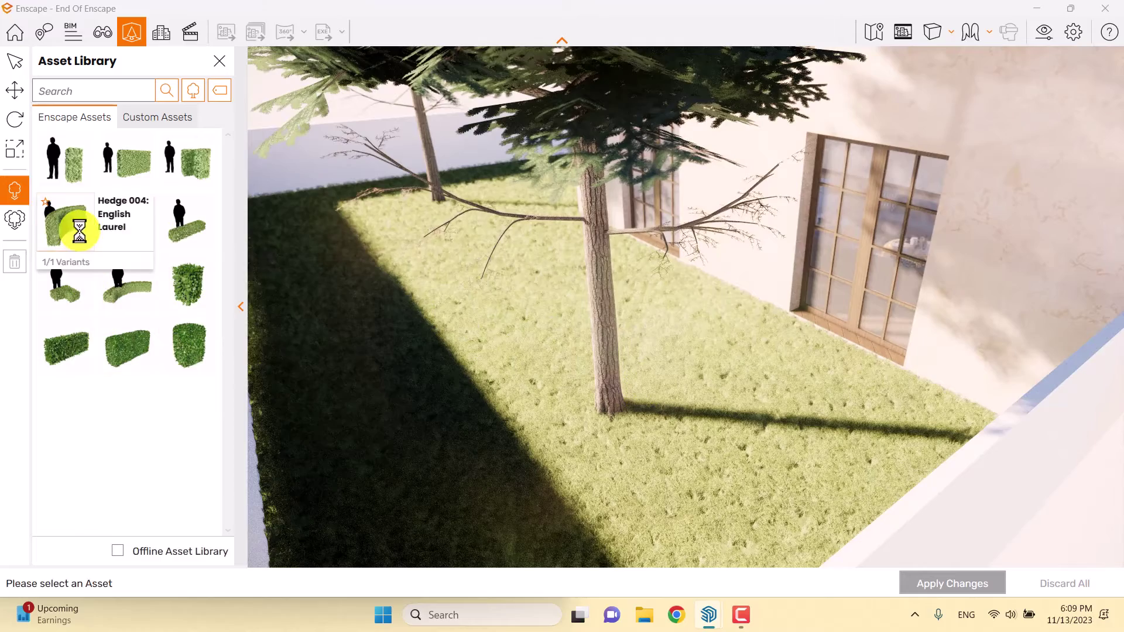
{"action": "left_click", "coordinate": [126, 359]}
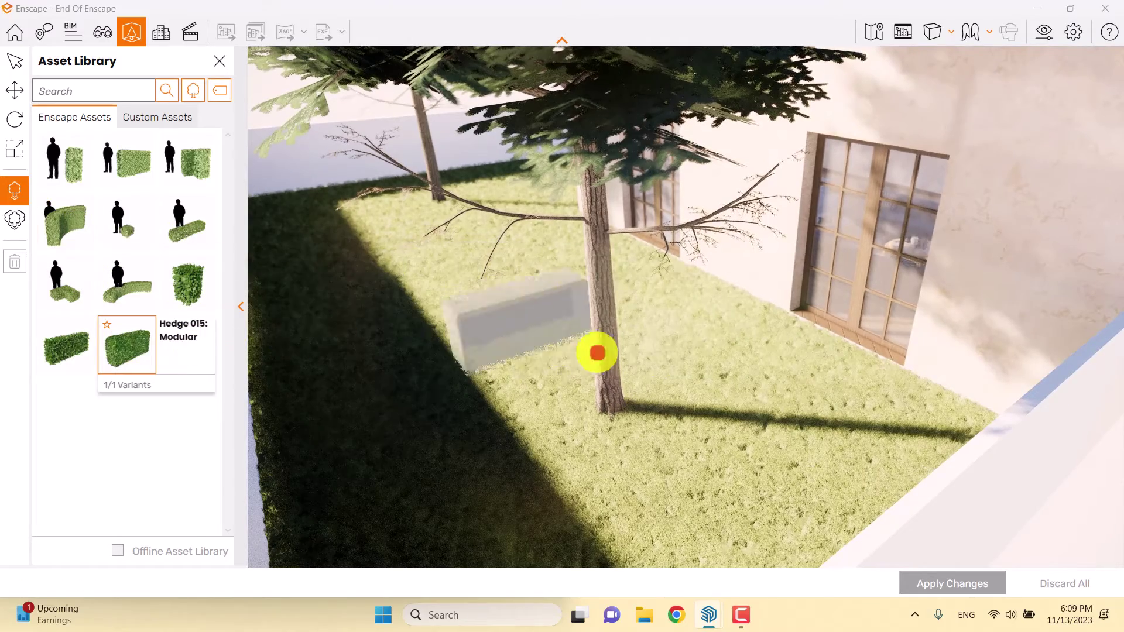
{"action": "left_click", "coordinate": [654, 361]}
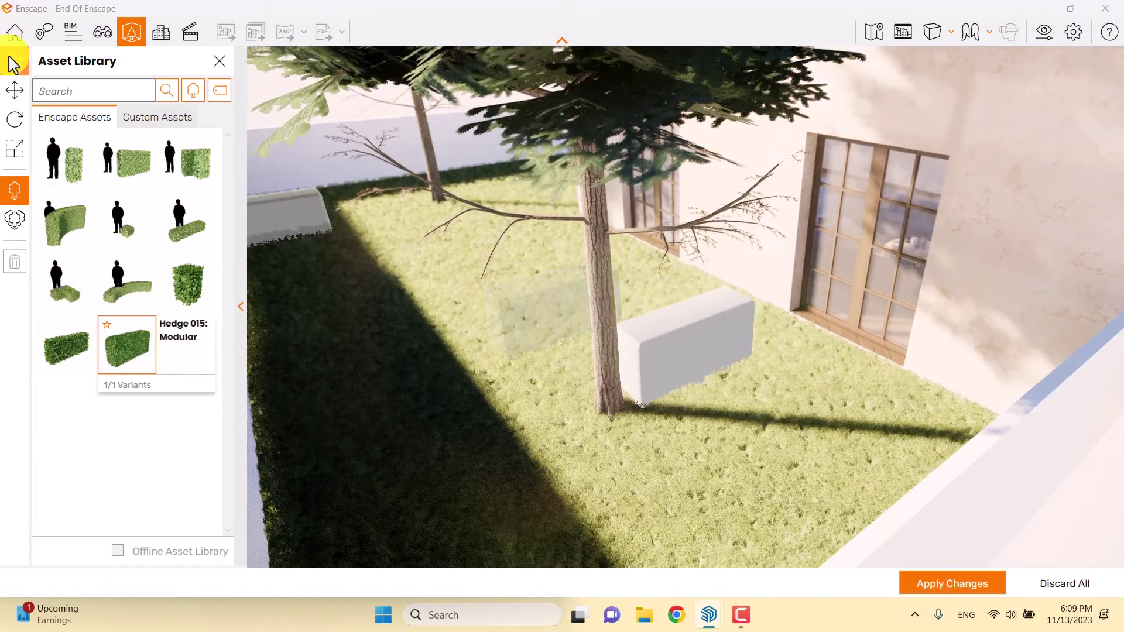
Step: Rotate the placed hedge 90° about the Y axis, apply the changes to the model and close the Asset Library
{"action": "left_click", "coordinate": [14, 61]}
{"action": "left_click", "coordinate": [647, 375]}
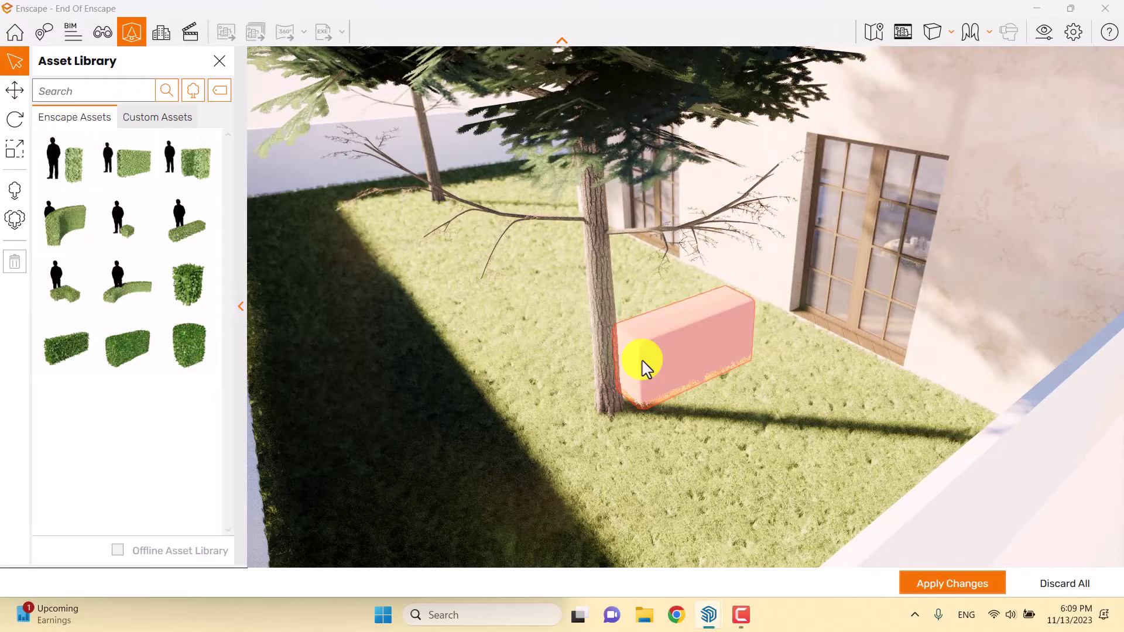
{"action": "left_click", "coordinate": [15, 123]}
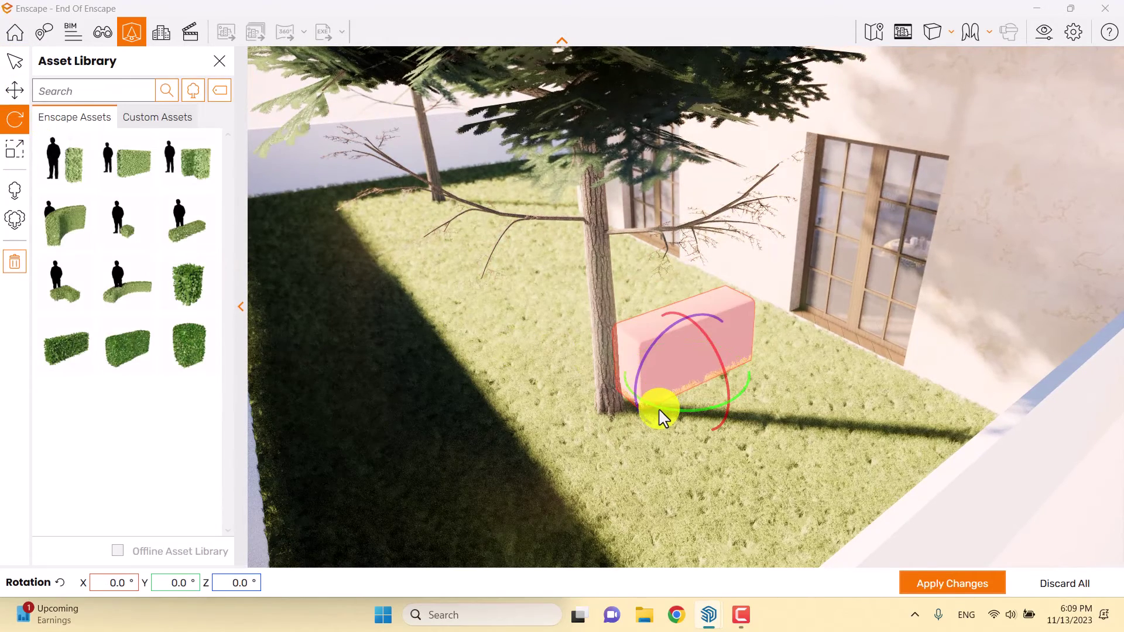
{"action": "left_click_drag", "start_coordinate": [660, 407], "coordinate": [654, 410]}
{"action": "key", "text": "Return"}
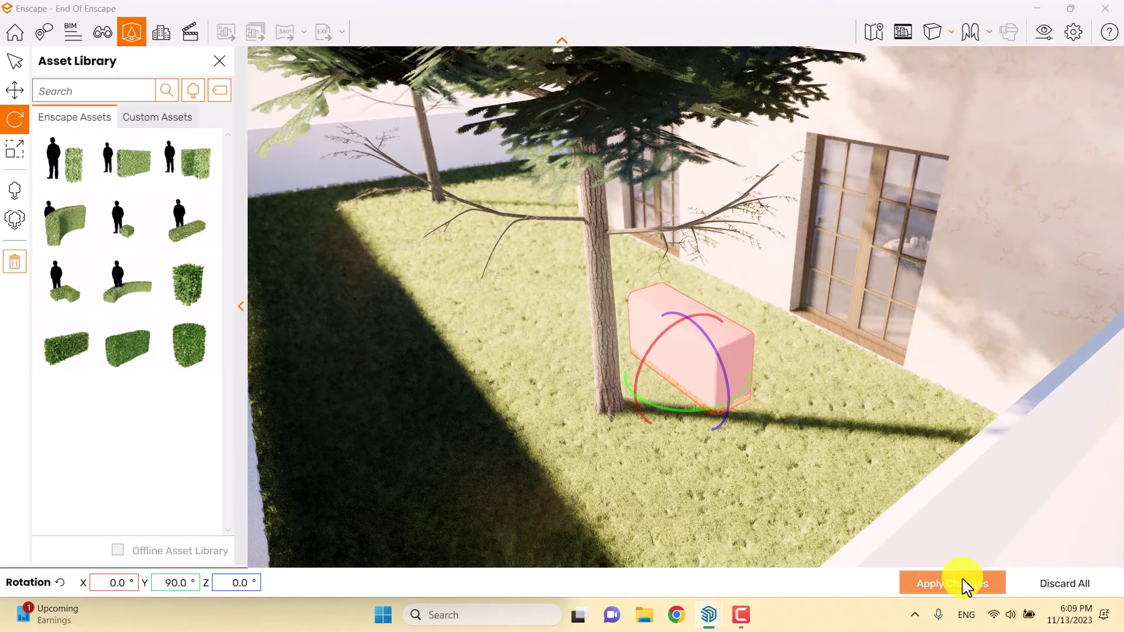
{"action": "left_click", "coordinate": [965, 584]}
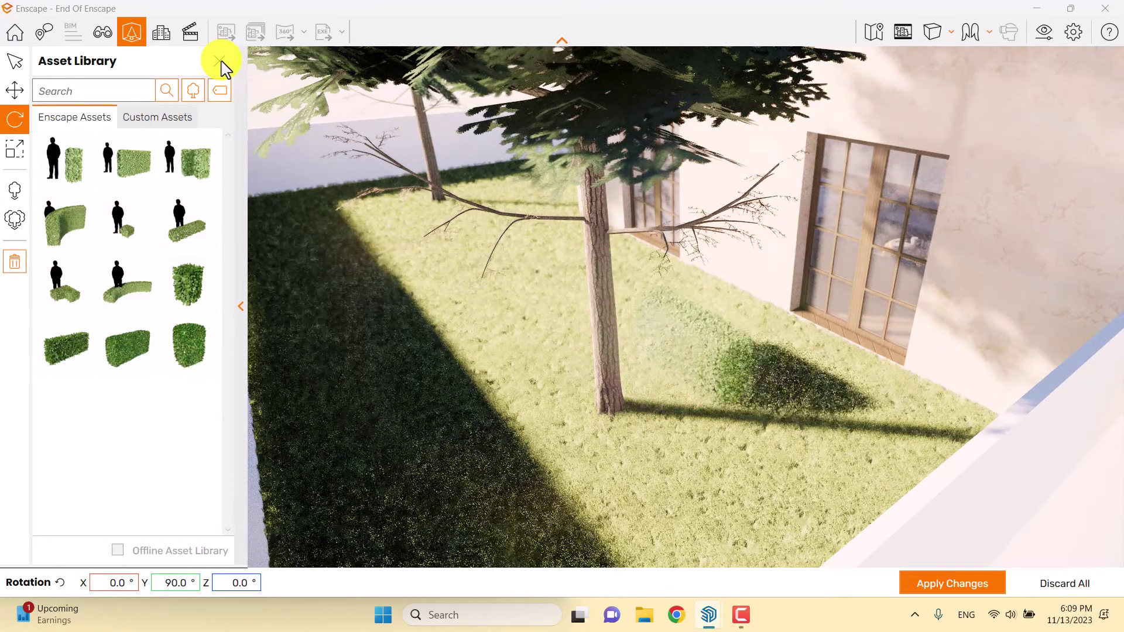
{"action": "left_click", "coordinate": [222, 62]}
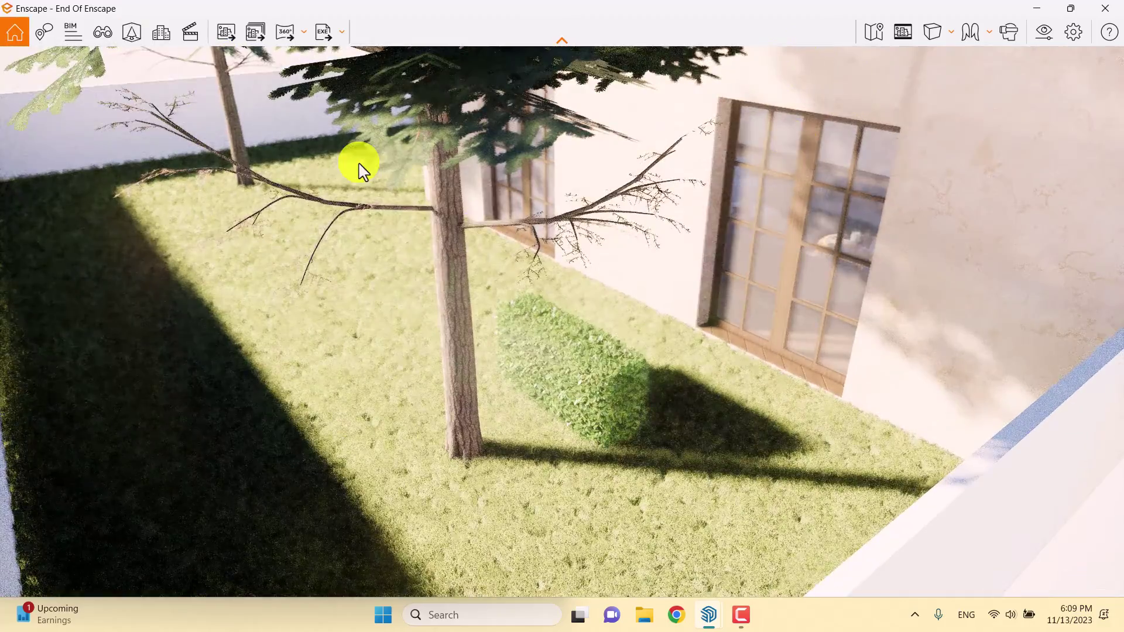
Step: Return the camera to the saved Render 1 view, close View Management and restore the render window beside SketchUp
{"action": "left_click", "coordinate": [102, 33]}
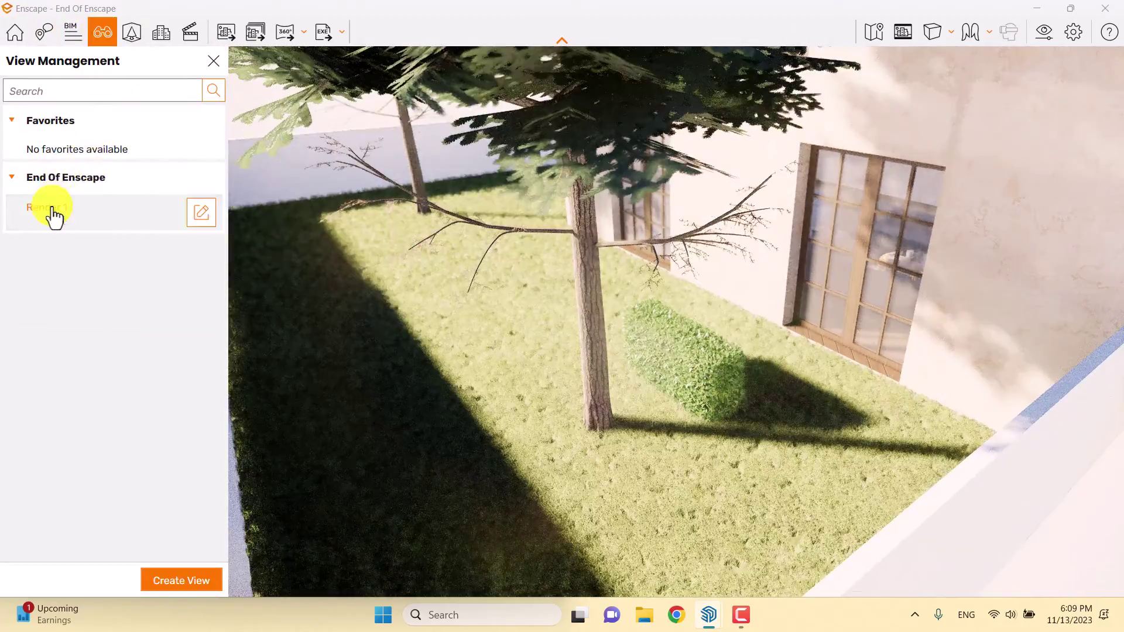
{"action": "left_click", "coordinate": [53, 209]}
{"action": "left_click", "coordinate": [215, 63]}
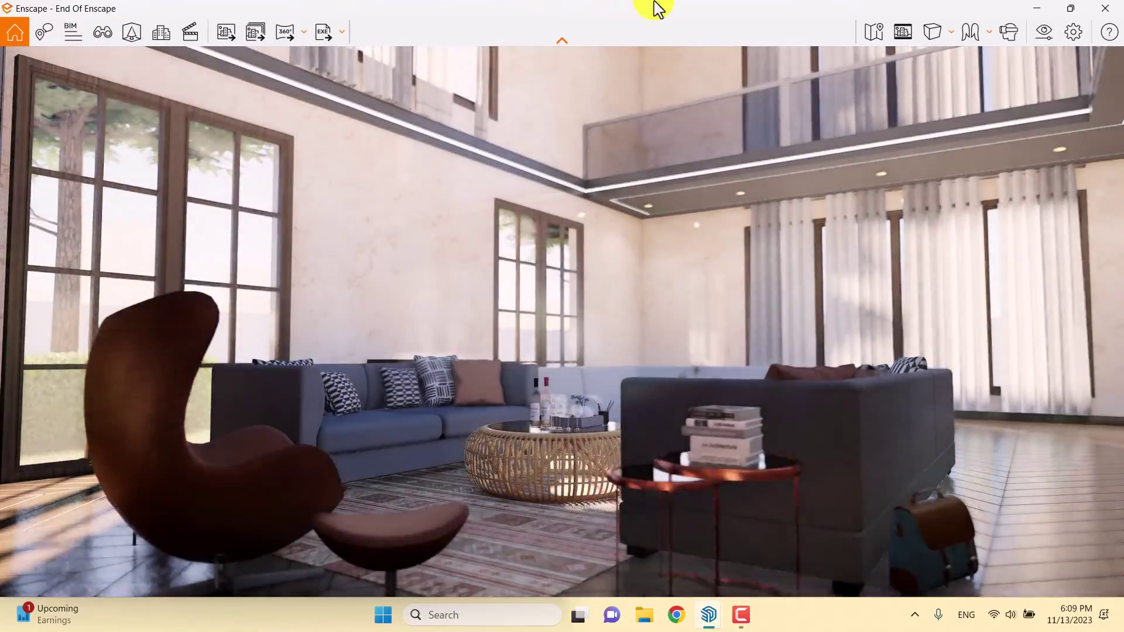
{"action": "left_click_drag", "start_coordinate": [657, 5], "coordinate": [1111, 87]}
Step: Scale the garden tree next to the hedge down uniformly to about 0.44 of its size
{"action": "mouse_move", "coordinate": [155, 323]}
{"action": "middle_mouse_down"}
{"action": "mouse_move", "coordinate": [294, 361]}
{"action": "mouse_move", "coordinate": [418, 445]}
{"action": "middle_mouse_up"}
{"action": "scroll", "coordinate": [197, 260], "scroll_direction": "down", "scroll_amount": 5}
{"action": "scroll", "coordinate": [237, 367], "scroll_direction": "down", "scroll_amount": 10}
{"action": "middle_click_drag", "start_coordinate": [255, 290], "coordinate": [202, 314]}
{"action": "scroll", "coordinate": [202, 315], "scroll_direction": "up", "scroll_amount": 4}
{"action": "left_click", "coordinate": [201, 315]}
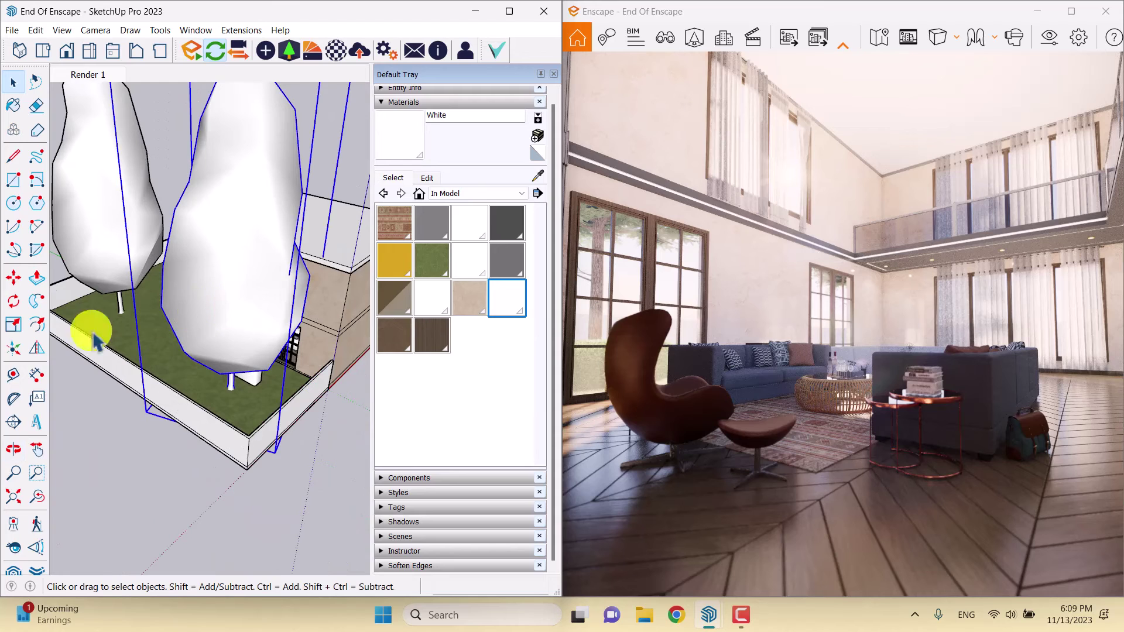
{"action": "left_click", "coordinate": [13, 323]}
{"action": "scroll", "coordinate": [263, 326], "scroll_direction": "down", "scroll_amount": 5}
{"action": "left_click", "coordinate": [196, 190]}
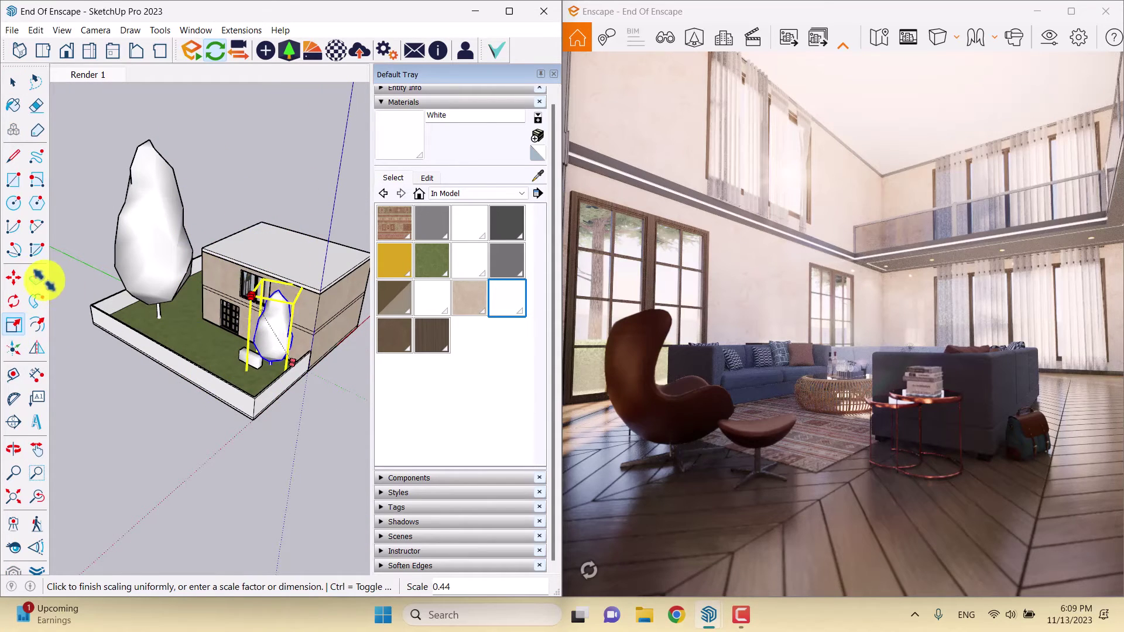
Step: Move the scaled-down tree across the lawn to stand close beside the outer side of the hedge
{"action": "left_click", "coordinate": [14, 278]}
{"action": "scroll", "coordinate": [277, 343], "scroll_direction": "up", "scroll_amount": 6}
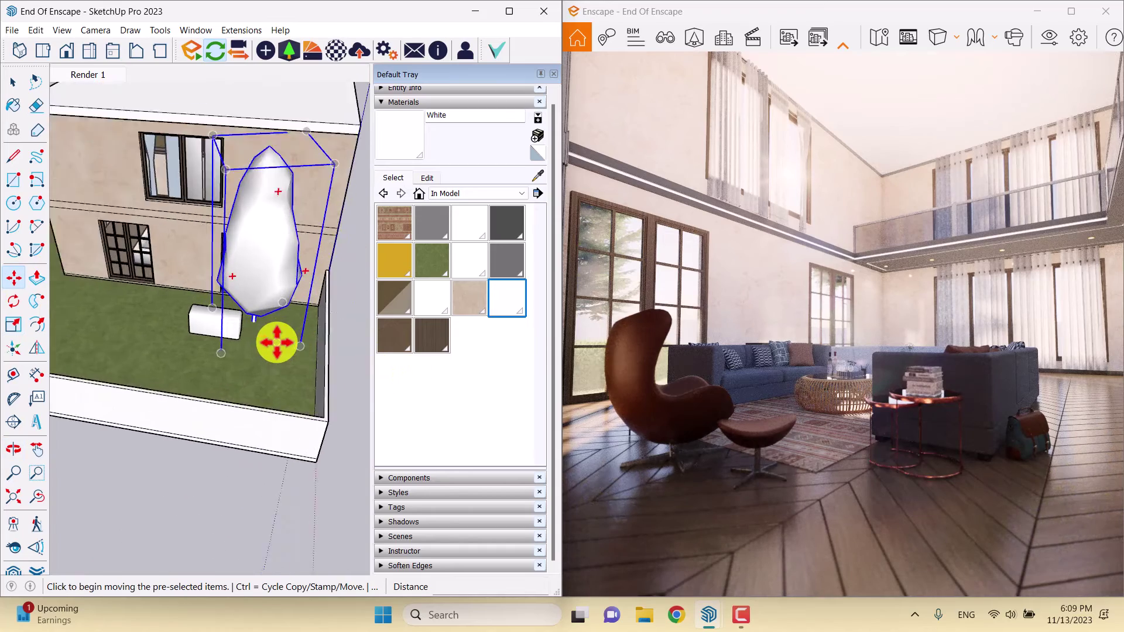
{"action": "scroll", "coordinate": [277, 343], "scroll_direction": "up", "scroll_amount": 3}
{"action": "left_click", "coordinate": [276, 328]}
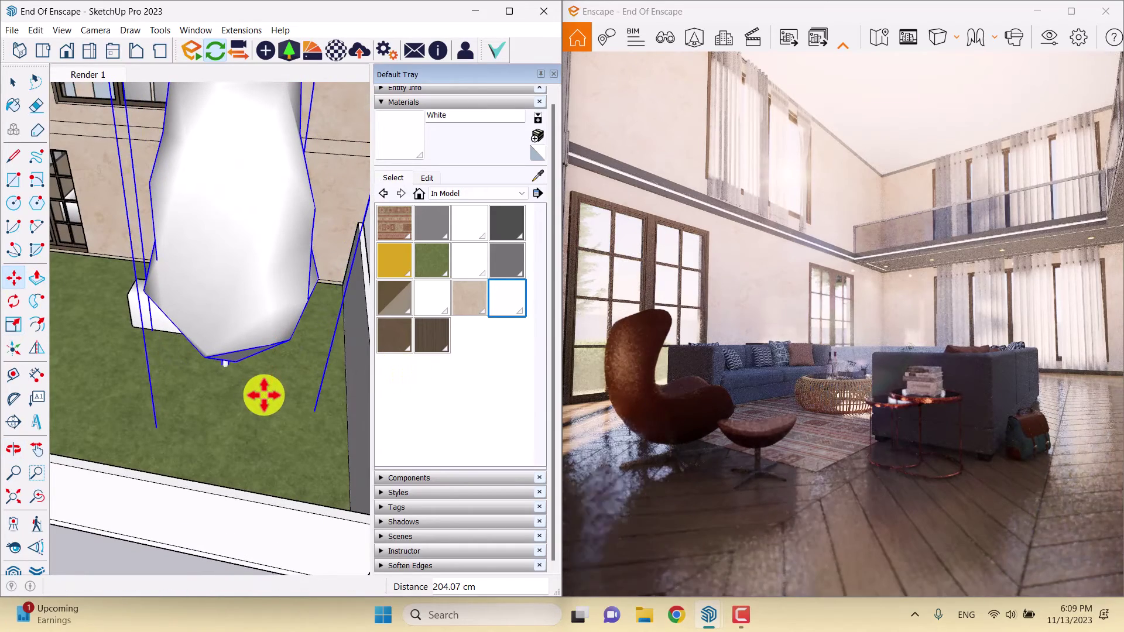
{"action": "middle_click_drag", "start_coordinate": [261, 393], "coordinate": [397, 354]}
{"action": "left_click", "coordinate": [318, 343]}
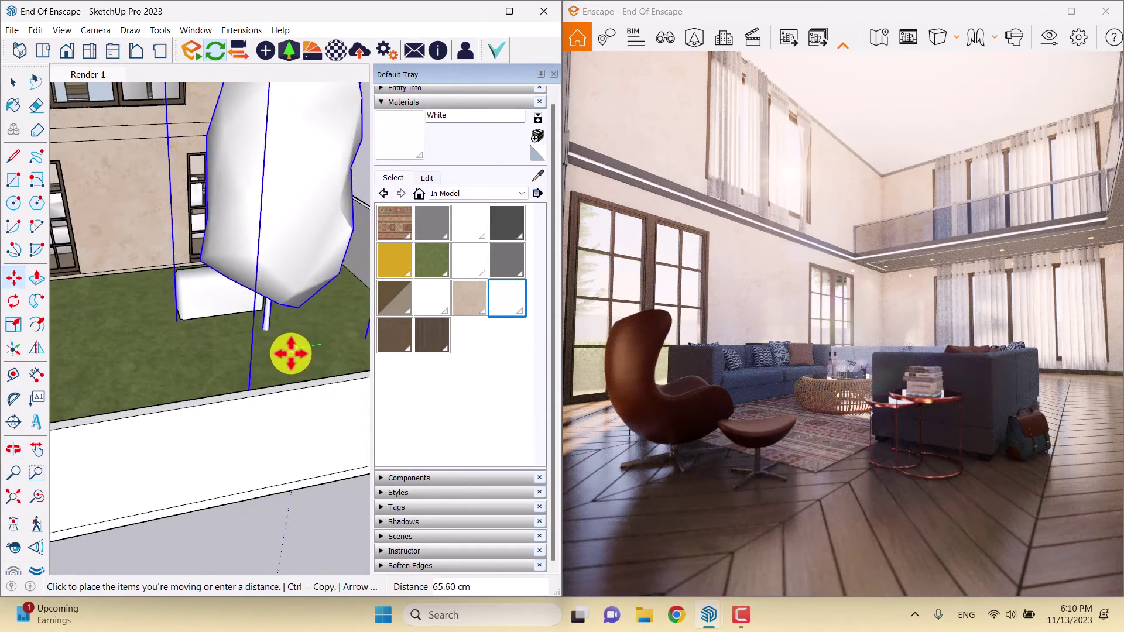
{"action": "middle_click_drag", "start_coordinate": [277, 355], "coordinate": [289, 309]}
{"action": "key", "text": "space"}
Step: Copy the hedge end to end along the house facade as a 5x array
{"action": "scroll", "coordinate": [289, 308], "scroll_direction": "up", "scroll_amount": 4}
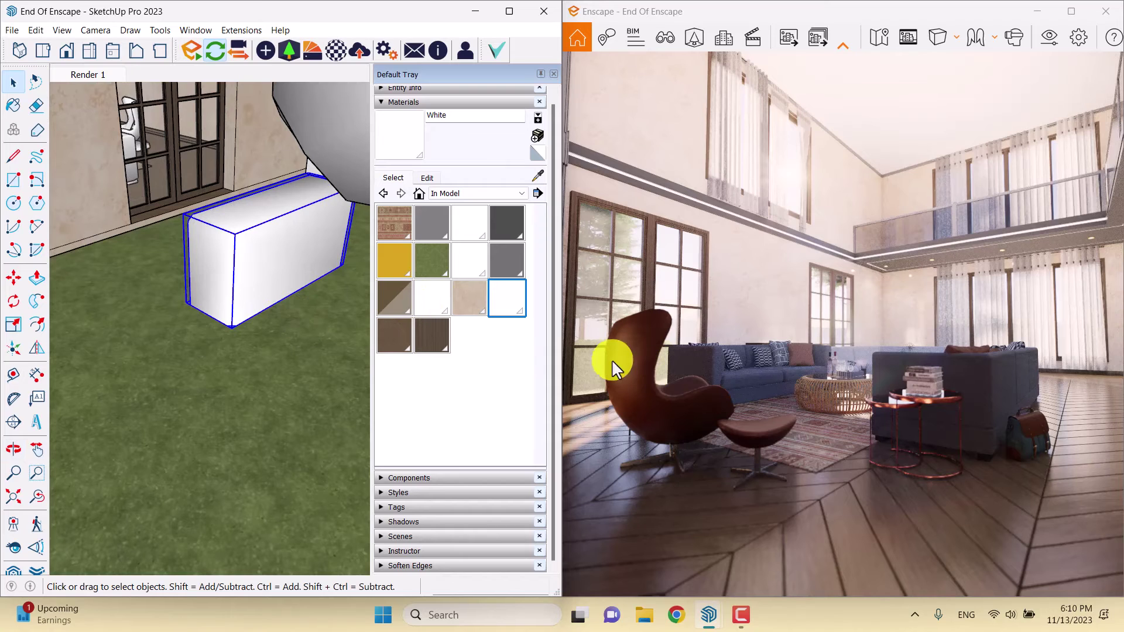
{"action": "middle_click_drag", "start_coordinate": [88, 316], "coordinate": [304, 295]}
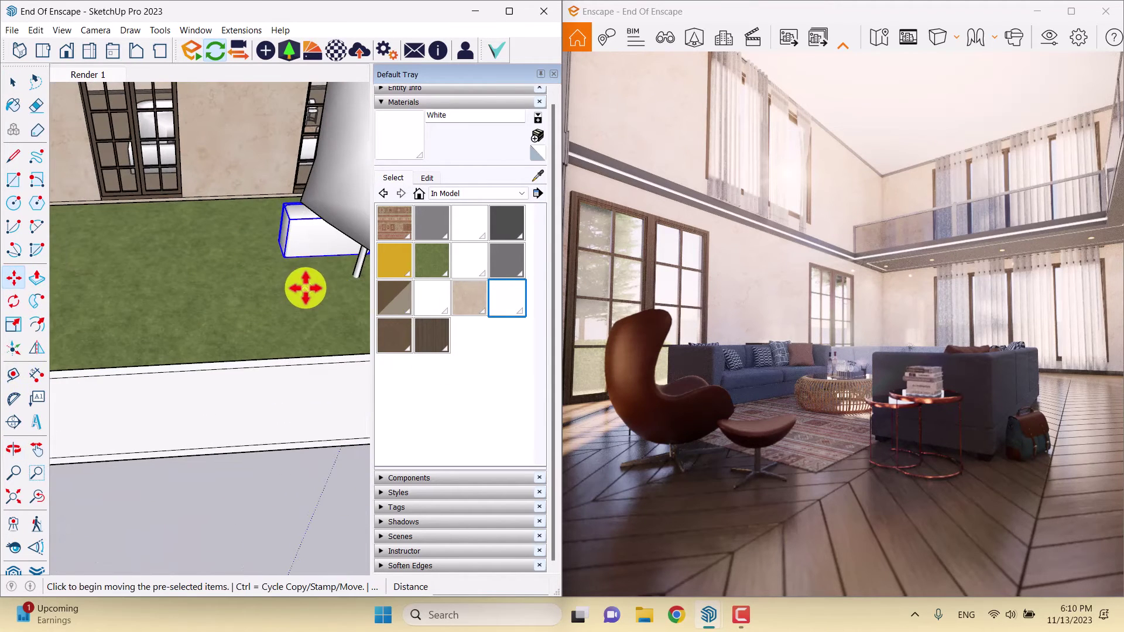
{"action": "left_click", "coordinate": [316, 280]}
{"action": "key", "text": "ctrl"}
{"action": "key", "text": "Escape"}
{"action": "scroll", "coordinate": [234, 305], "scroll_direction": "down", "scroll_amount": 10}
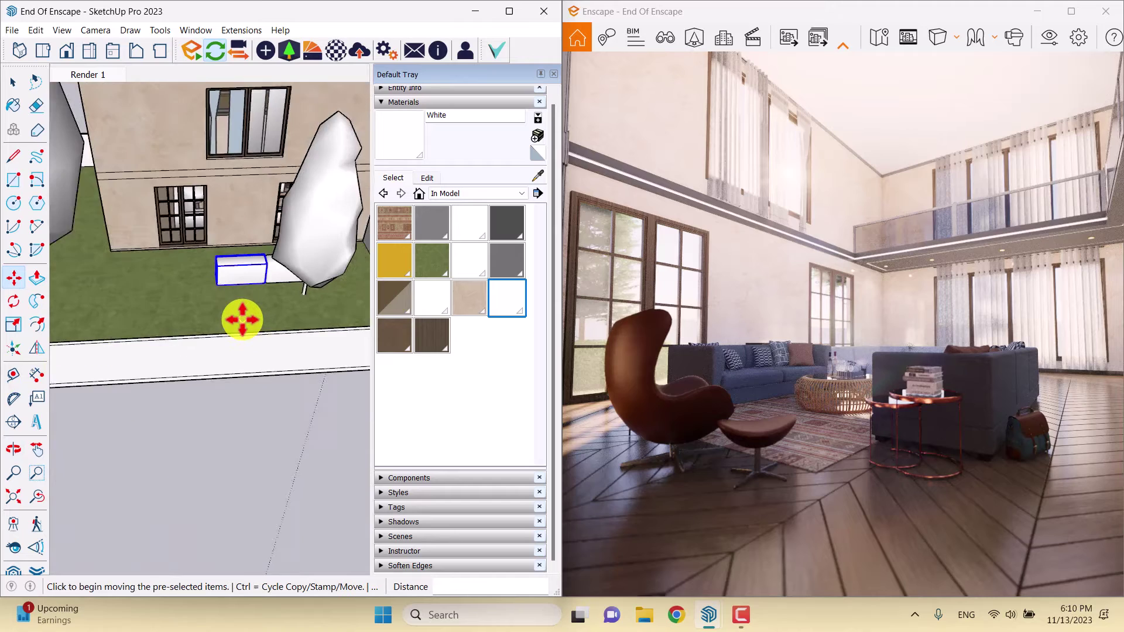
{"action": "middle_click_drag", "start_coordinate": [241, 326], "coordinate": [76, 356]}
{"action": "scroll", "coordinate": [215, 308], "scroll_direction": "up", "scroll_amount": 5}
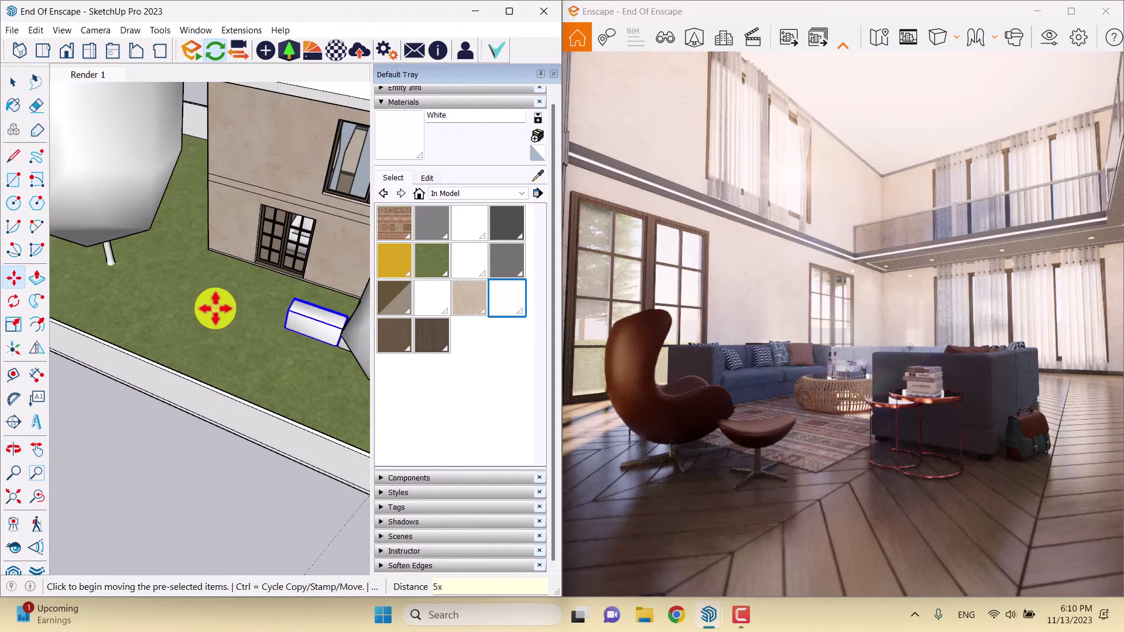
{"action": "key", "text": "Return"}
{"action": "key", "text": "space"}
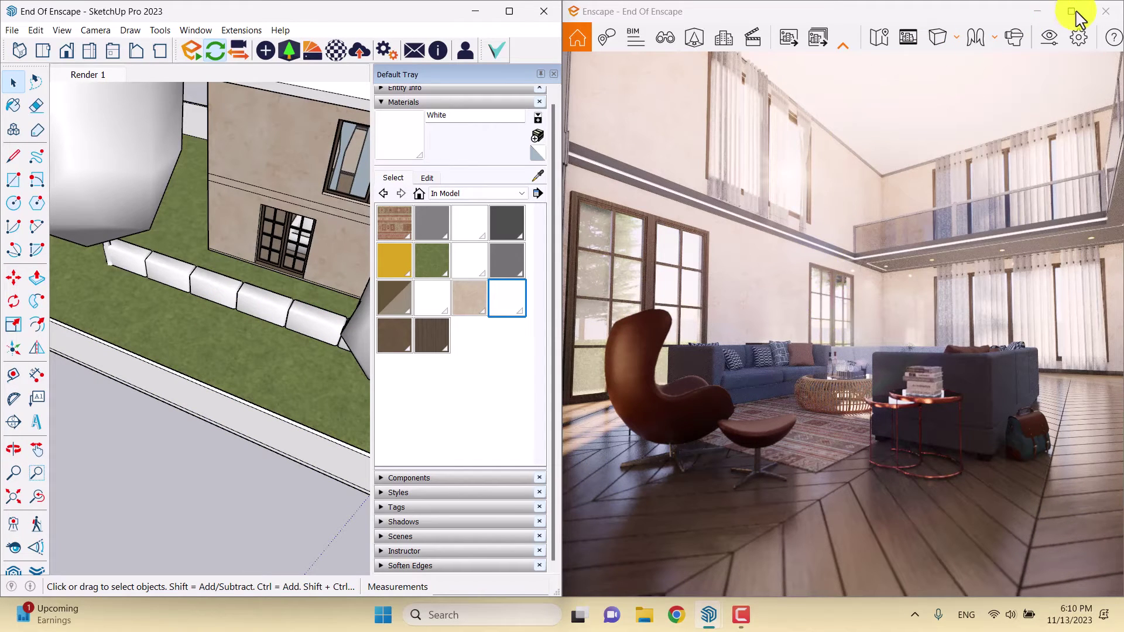
Step: Select one sash of the ground-floor garden window beside the small tree
{"action": "scroll", "coordinate": [289, 264], "scroll_direction": "down", "scroll_amount": 5}
{"action": "mouse_move", "coordinate": [196, 288]}
{"action": "middle_mouse_down"}
{"action": "mouse_move", "coordinate": [216, 286]}
{"action": "mouse_move", "coordinate": [257, 249]}
{"action": "middle_mouse_up"}
{"action": "scroll", "coordinate": [246, 238], "scroll_direction": "up", "scroll_amount": 6}
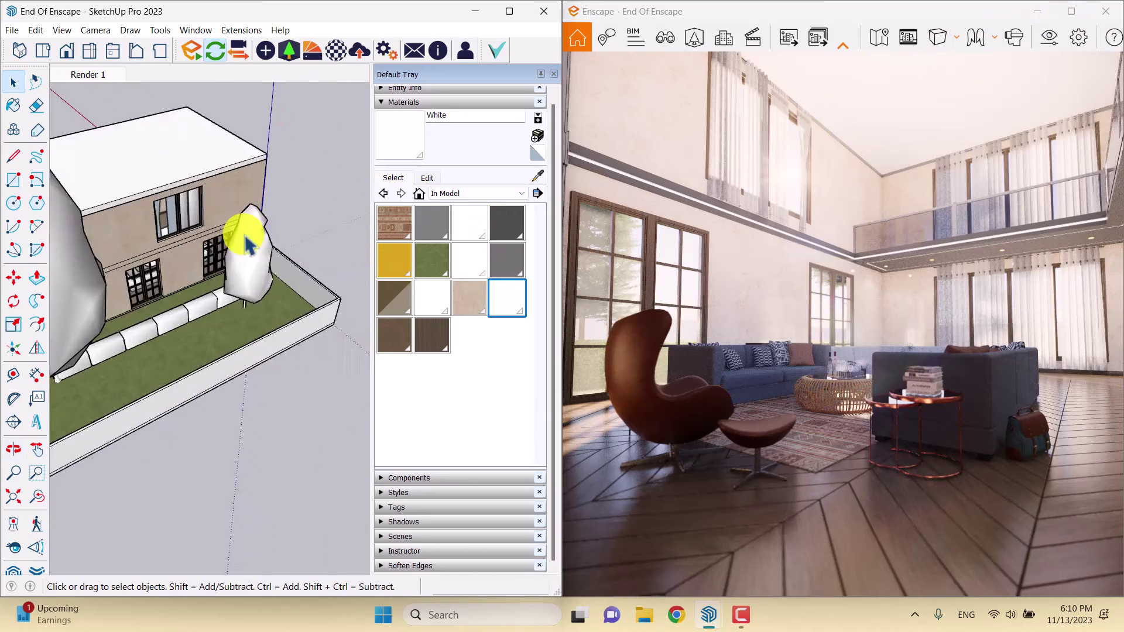
{"action": "scroll", "coordinate": [246, 263], "scroll_direction": "up", "scroll_amount": 3}
{"action": "left_click", "coordinate": [229, 251]}
{"action": "scroll", "coordinate": [100, 264], "scroll_direction": "up", "scroll_amount": 3}
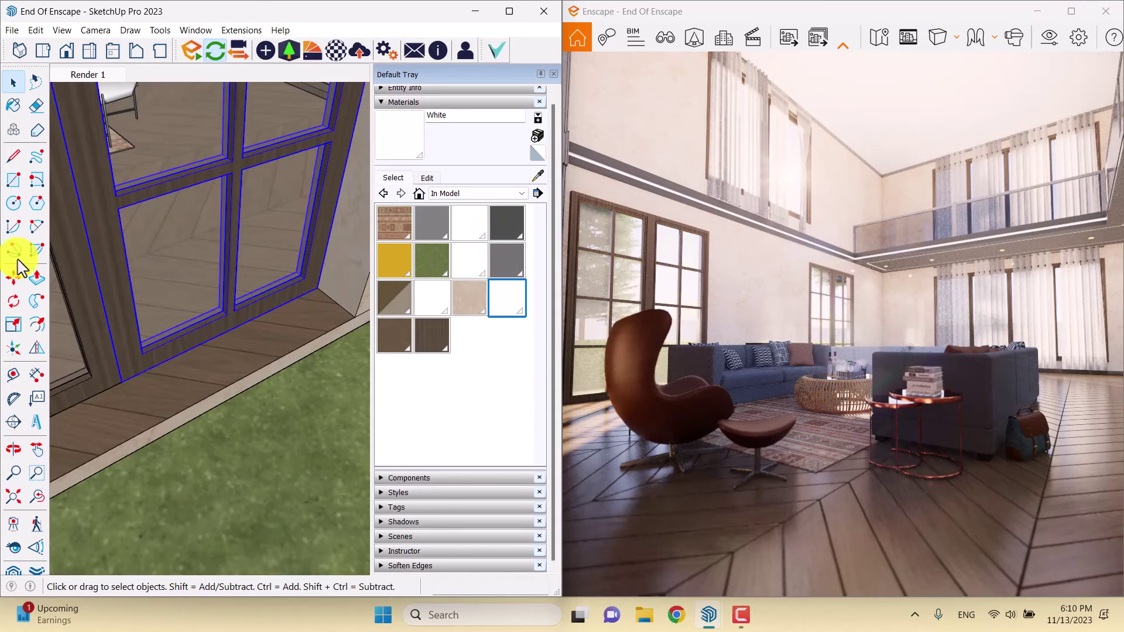
Step: Try rotating the selected sash 30° into the room about its lower corner
{"action": "left_click", "coordinate": [14, 301]}
{"action": "middle_click_drag", "start_coordinate": [266, 336], "coordinate": [125, 269]}
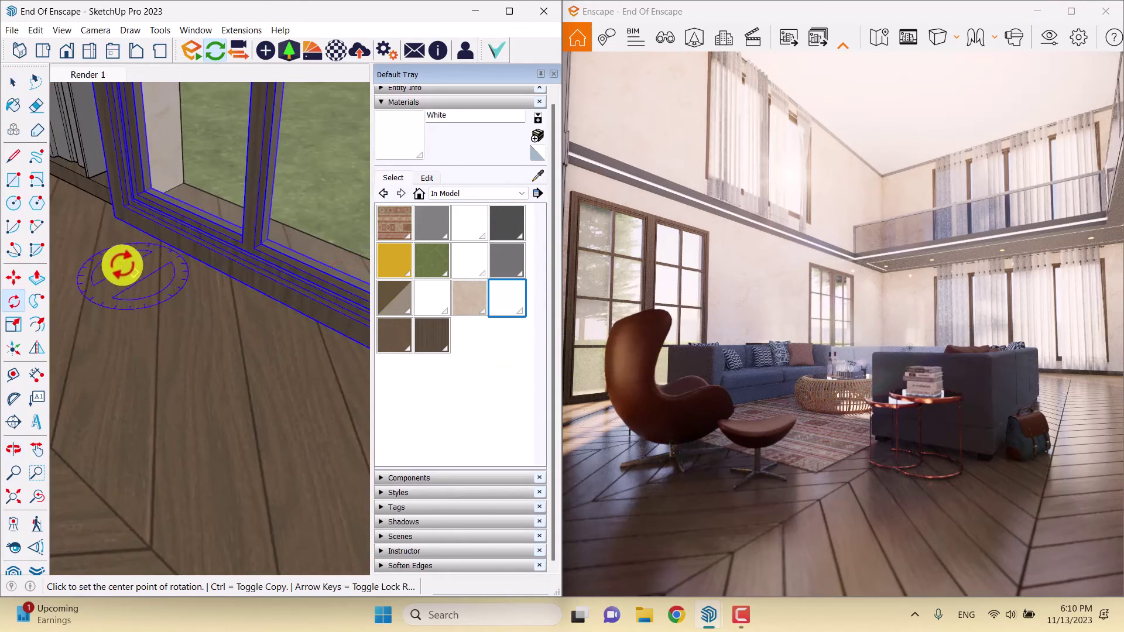
{"action": "scroll", "coordinate": [120, 226], "scroll_direction": "up", "scroll_amount": 3}
{"action": "left_click", "coordinate": [117, 212]}
{"action": "scroll", "coordinate": [117, 212], "scroll_direction": "down", "scroll_amount": 2}
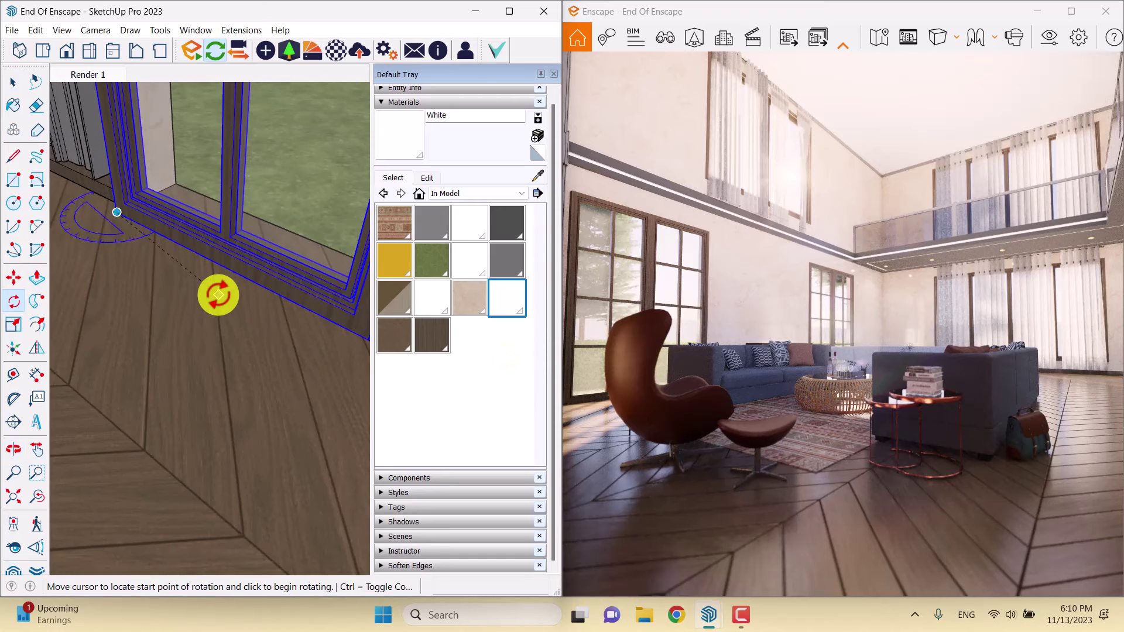
{"action": "scroll", "coordinate": [218, 294], "scroll_direction": "down", "scroll_amount": 2}
{"action": "left_click", "coordinate": [329, 327]}
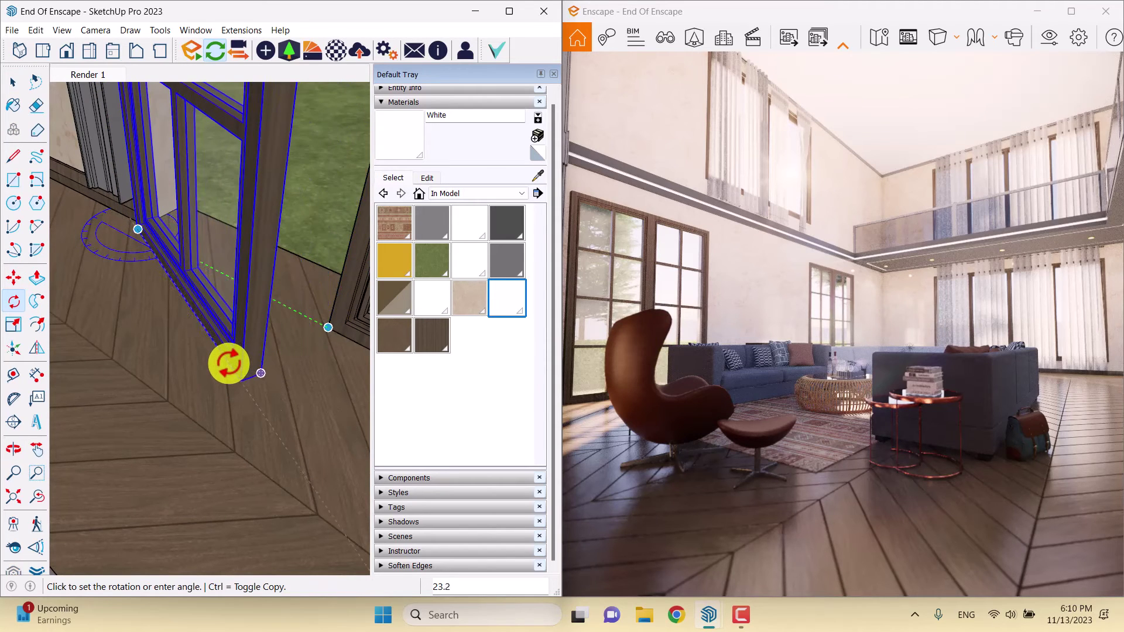
{"action": "type", "text": "30"}
{"action": "key", "text": "Return"}
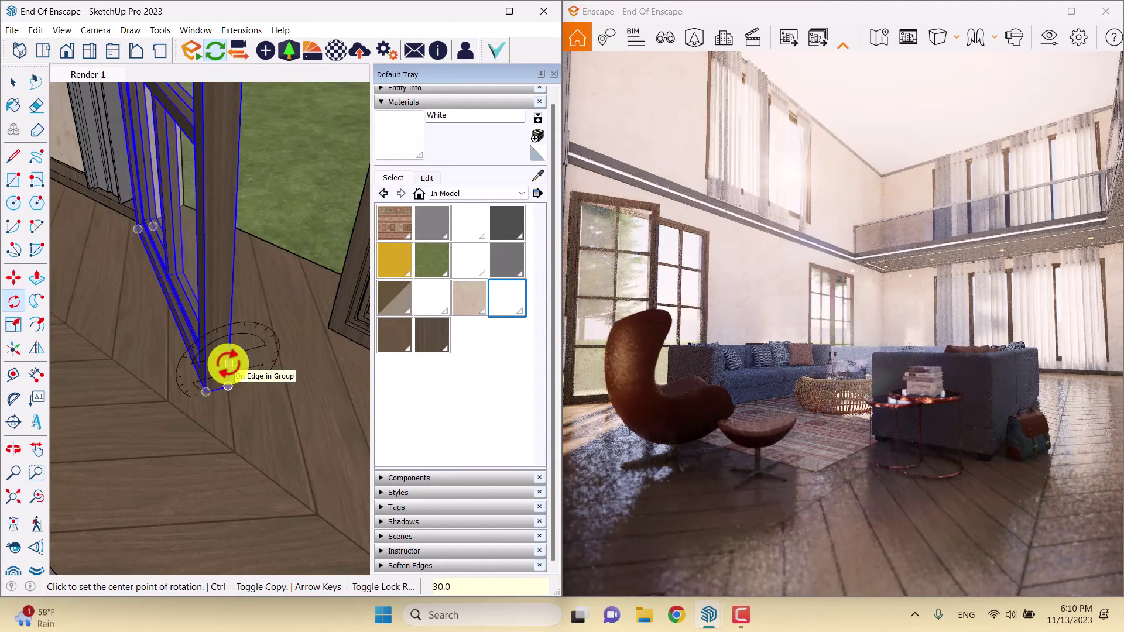
{"action": "key", "text": "space"}
Step: Undo the 30° rotation of the window sash
{"action": "scroll", "coordinate": [230, 341], "scroll_direction": "down", "scroll_amount": 3}
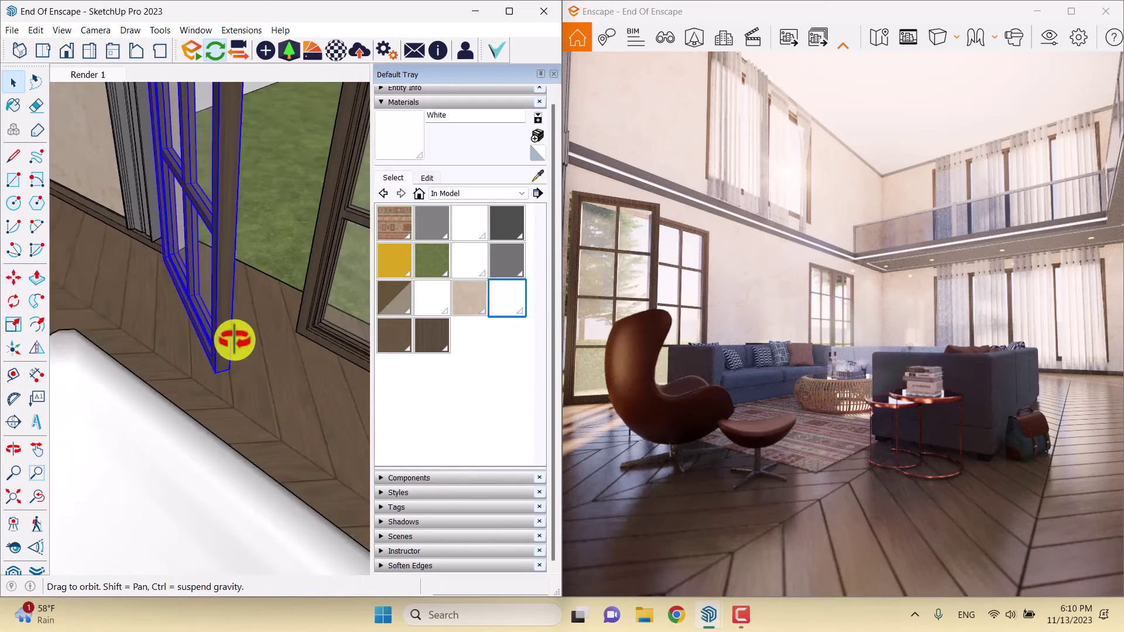
{"action": "middle_click_drag", "start_coordinate": [231, 341], "coordinate": [655, 336]}
{"action": "scroll", "coordinate": [211, 341], "scroll_direction": "up", "scroll_amount": 3}
{"action": "middle_click_drag", "start_coordinate": [211, 341], "coordinate": [281, 334], "text": "shift"}
{"action": "scroll", "coordinate": [207, 321], "scroll_direction": "up", "scroll_amount": 3}
{"action": "key", "text": "ctrl+z"}
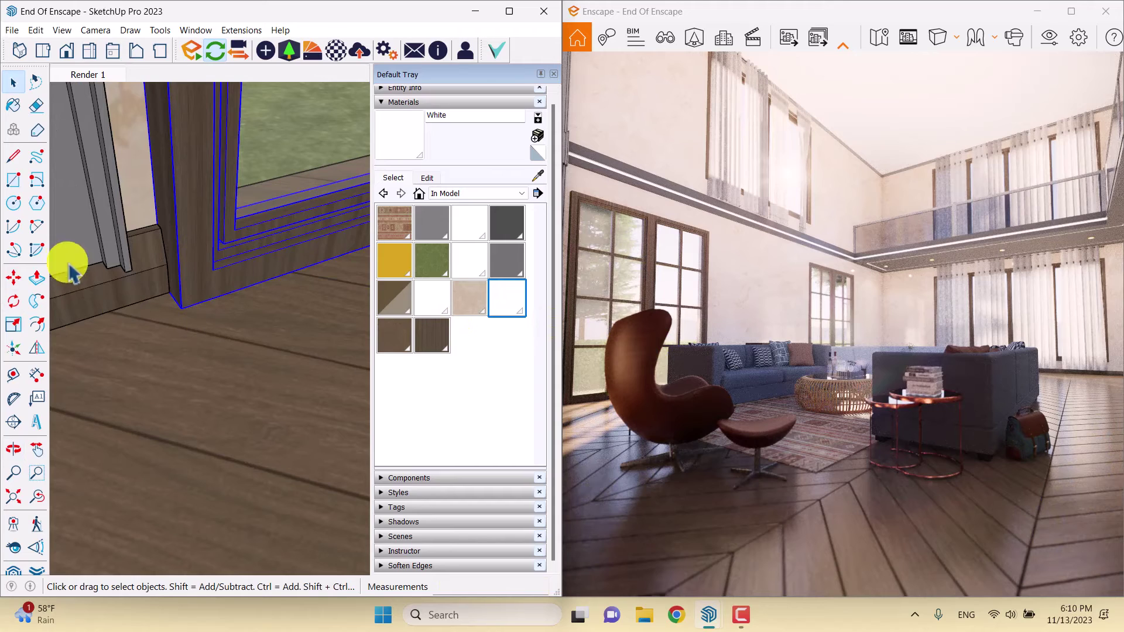
Step: Rotate the sash 40° into the room about its lower corner on the wall side
{"action": "mouse_move", "coordinate": [105, 327]}
{"action": "middle_mouse_down"}
{"action": "mouse_move", "coordinate": [193, 336]}
{"action": "mouse_move", "coordinate": [118, 354]}
{"action": "mouse_move", "coordinate": [191, 363]}
{"action": "mouse_move", "coordinate": [242, 351]}
{"action": "mouse_move", "coordinate": [68, 354]}
{"action": "middle_mouse_up"}
{"action": "scroll", "coordinate": [297, 368], "scroll_direction": "up", "scroll_amount": 4}
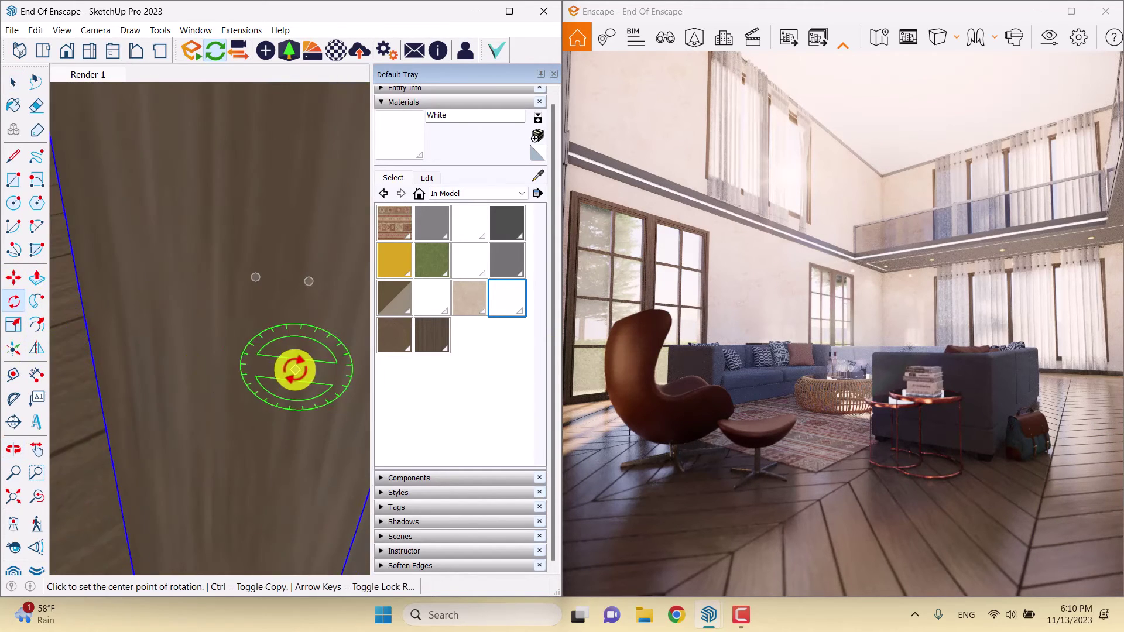
{"action": "middle_click_drag", "start_coordinate": [296, 369], "coordinate": [125, 351]}
{"action": "scroll", "coordinate": [128, 349], "scroll_direction": "down", "scroll_amount": 2}
{"action": "scroll", "coordinate": [143, 311], "scroll_direction": "down", "scroll_amount": 6}
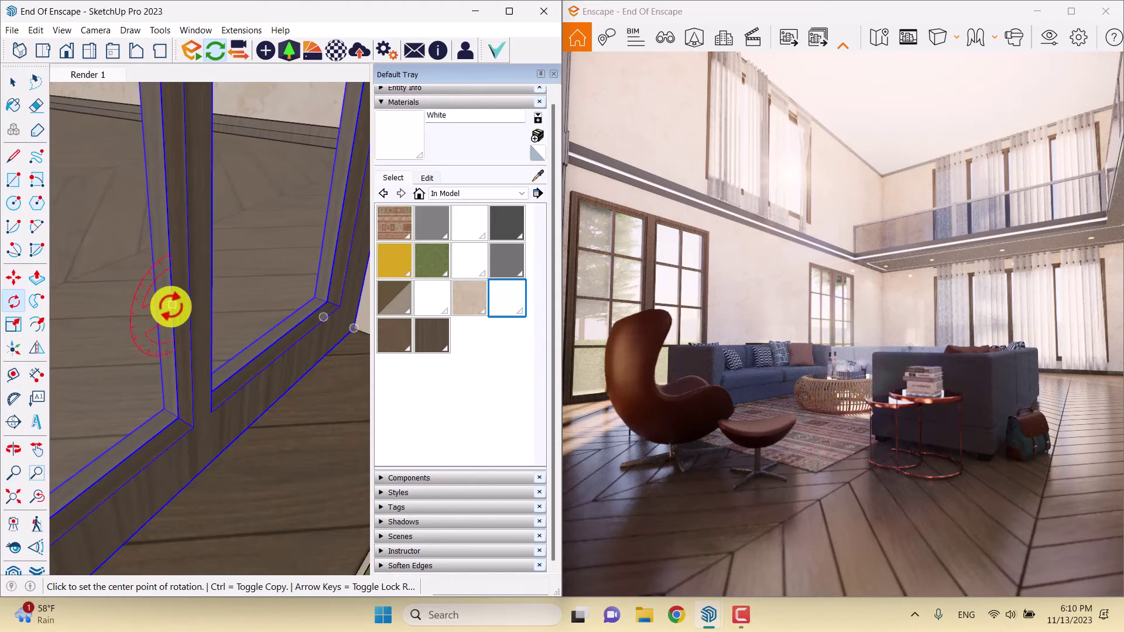
{"action": "scroll", "coordinate": [282, 366], "scroll_direction": "up", "scroll_amount": 2}
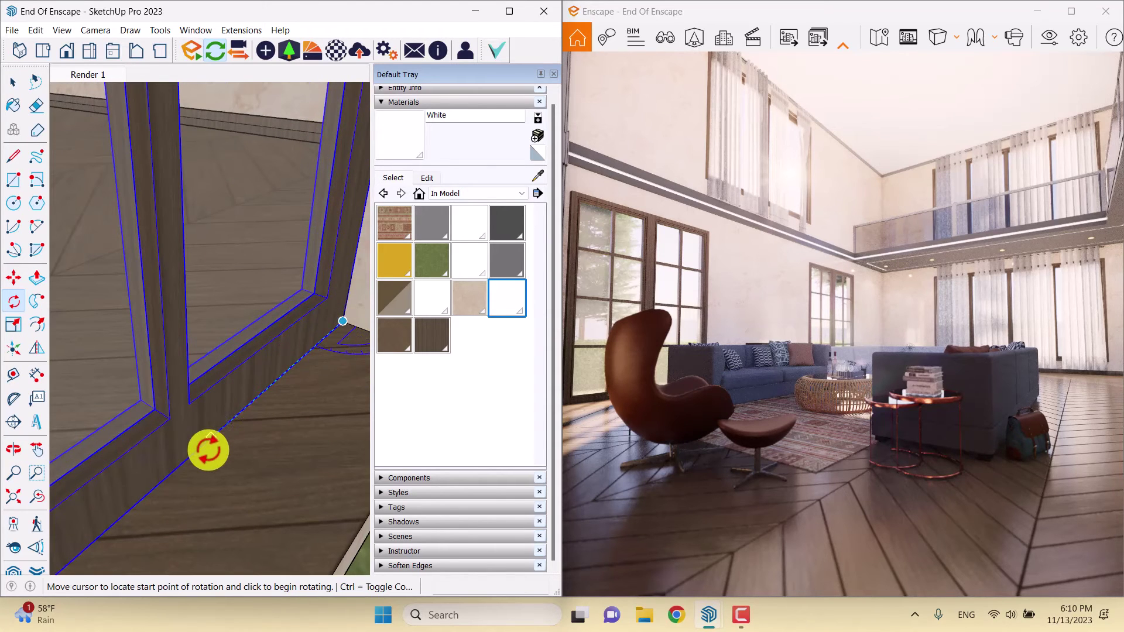
{"action": "middle_click_drag", "start_coordinate": [182, 463], "coordinate": [193, 404]}
{"action": "left_click", "coordinate": [185, 384]}
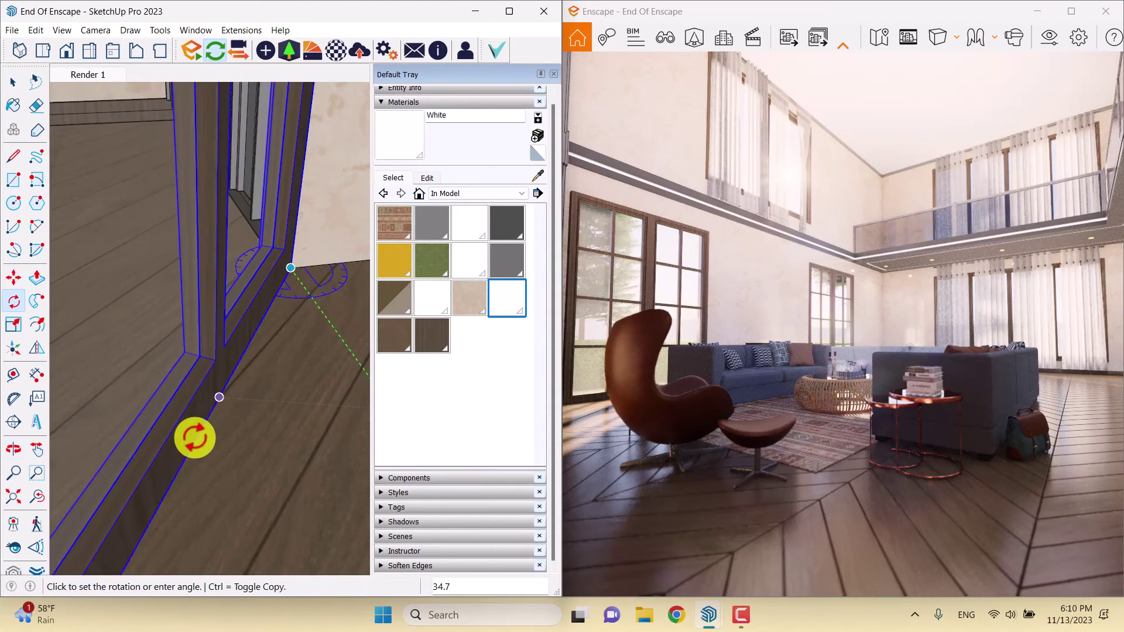
{"action": "key", "text": "Escape"}
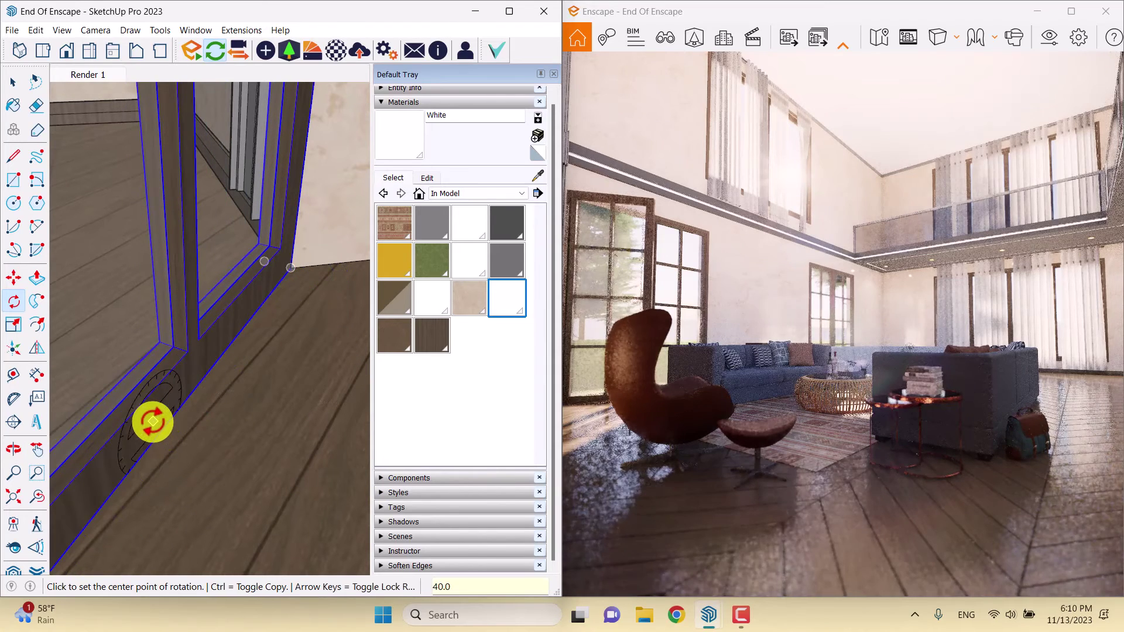
{"action": "key", "text": "space"}
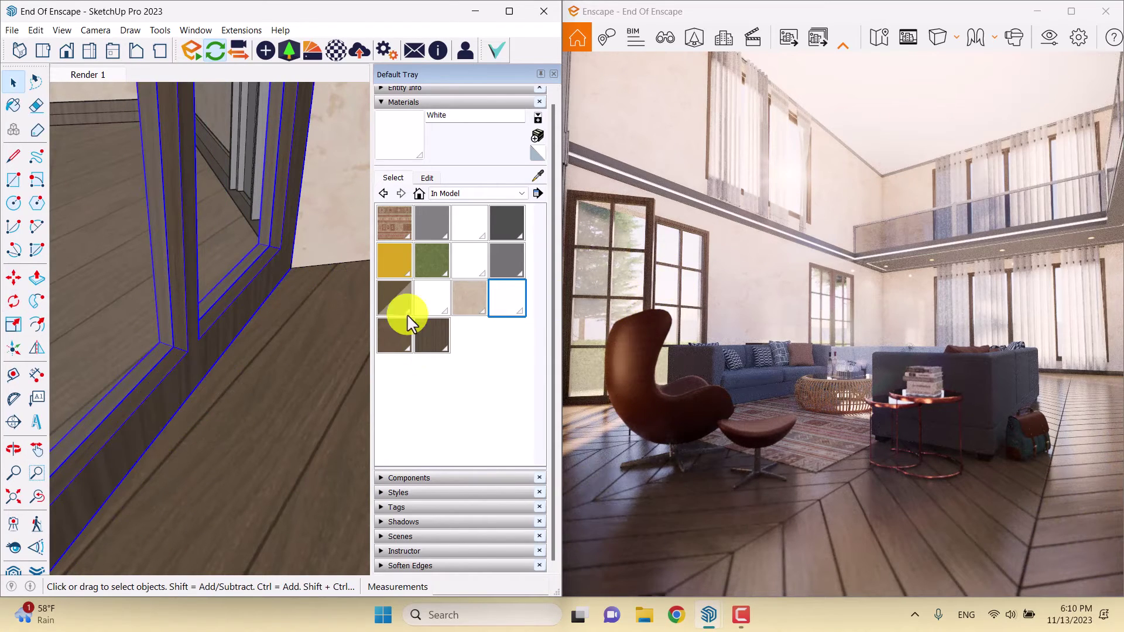
Step: Rotate one sash of the other ground-floor garden window into the room about its lower corner on the wall side
{"action": "mouse_move", "coordinate": [249, 316]}
{"action": "middle_mouse_down"}
{"action": "mouse_move", "coordinate": [451, 334]}
{"action": "mouse_move", "coordinate": [8, 323]}
{"action": "mouse_move", "coordinate": [67, 359]}
{"action": "mouse_move", "coordinate": [278, 313]}
{"action": "middle_mouse_up"}
{"action": "scroll", "coordinate": [275, 313], "scroll_direction": "down", "scroll_amount": 5}
{"action": "left_click", "coordinate": [216, 294]}
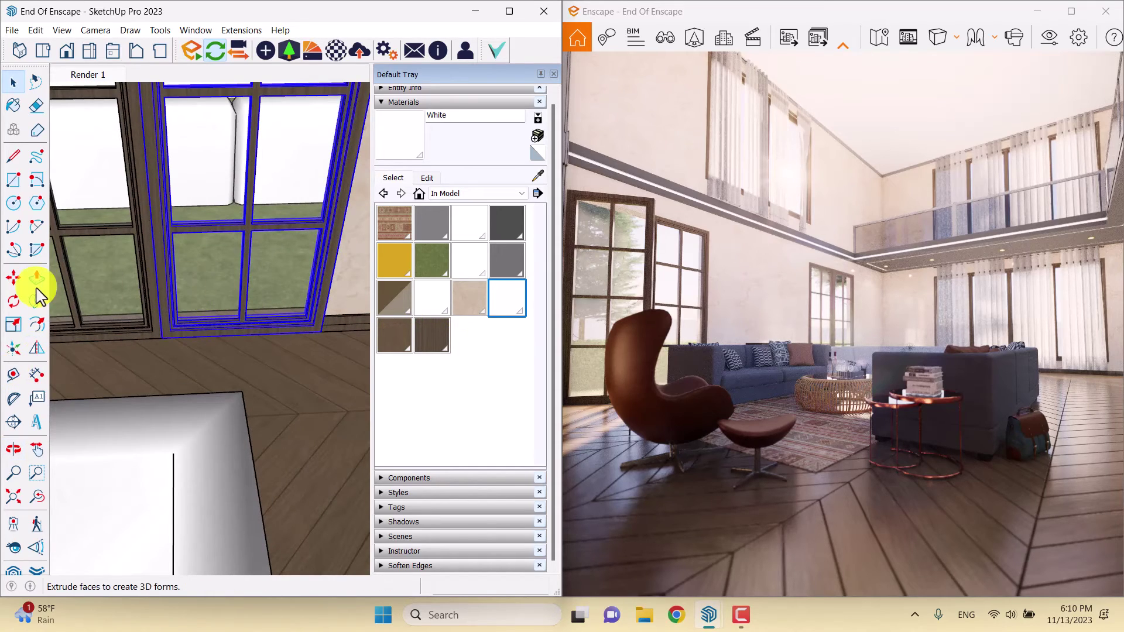
{"action": "left_click", "coordinate": [13, 301]}
{"action": "mouse_move", "coordinate": [131, 324]}
{"action": "middle_mouse_down"}
{"action": "mouse_move", "coordinate": [357, 296]}
{"action": "mouse_move", "coordinate": [573, 381]}
{"action": "mouse_move", "coordinate": [172, 223]}
{"action": "middle_mouse_up"}
{"action": "left_click", "coordinate": [160, 194]}
{"action": "middle_click_drag", "start_coordinate": [168, 318], "coordinate": [24, 185]}
{"action": "middle_click_drag", "start_coordinate": [235, 305], "coordinate": [56, 251], "text": "shift"}
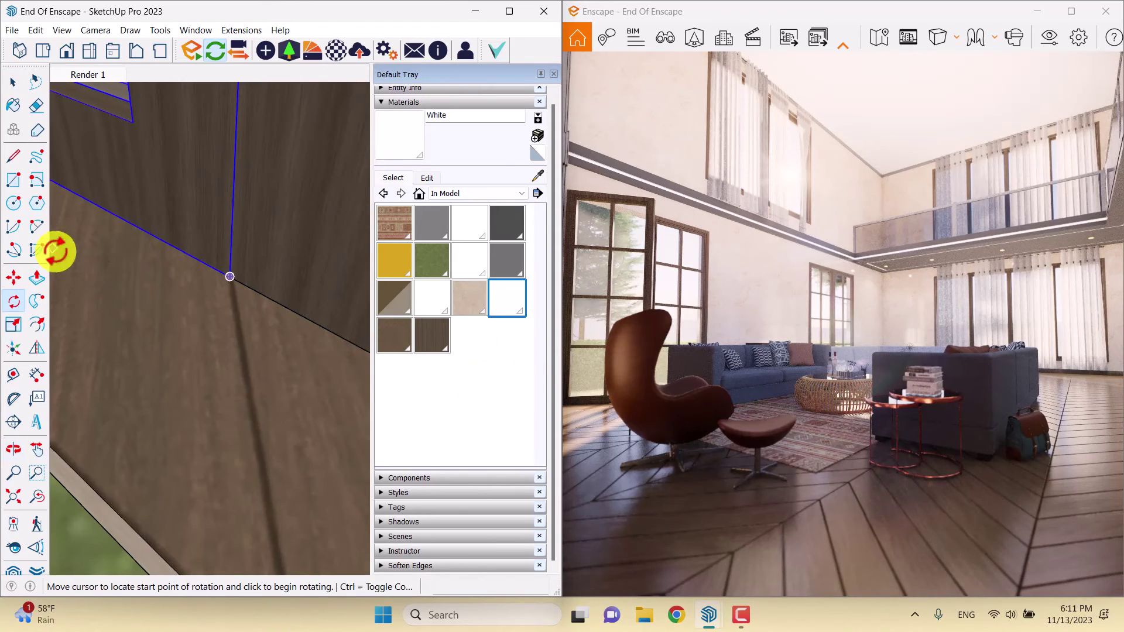
{"action": "left_click", "coordinate": [227, 277]}
{"action": "mouse_move", "coordinate": [228, 276]}
{"action": "middle_mouse_down"}
{"action": "mouse_move", "coordinate": [153, 276]}
{"action": "mouse_move", "coordinate": [35, 250]}
{"action": "mouse_move", "coordinate": [243, 276]}
{"action": "mouse_move", "coordinate": [278, 294]}
{"action": "mouse_move", "coordinate": [183, 296]}
{"action": "mouse_move", "coordinate": [238, 294]}
{"action": "middle_mouse_up"}
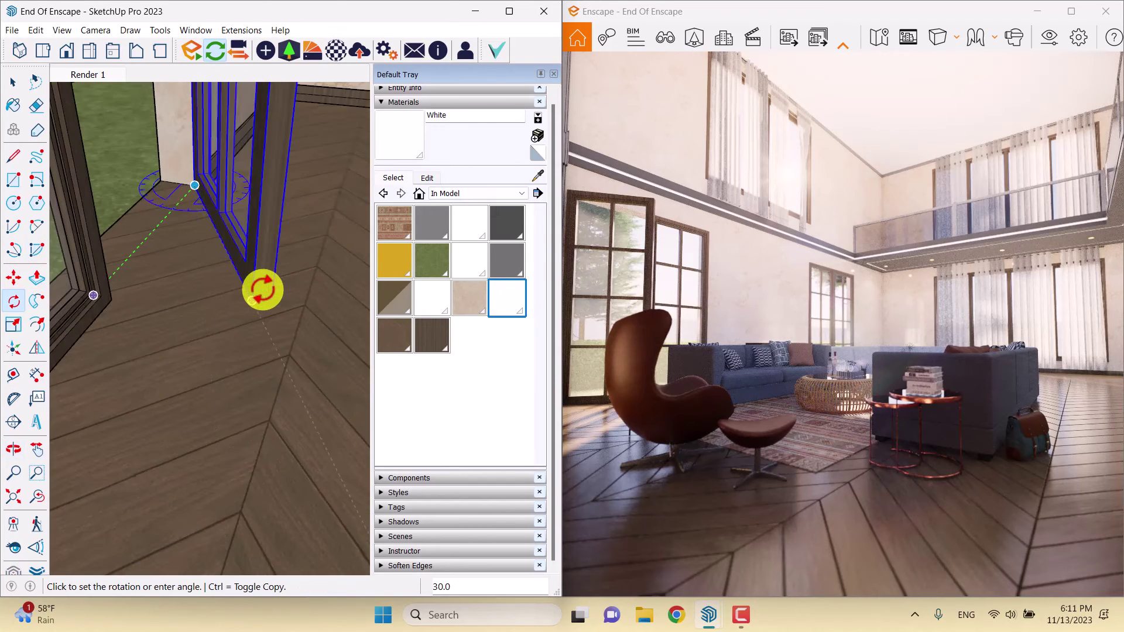
{"action": "type", "text": "6"}
{"action": "key", "text": "Return"}
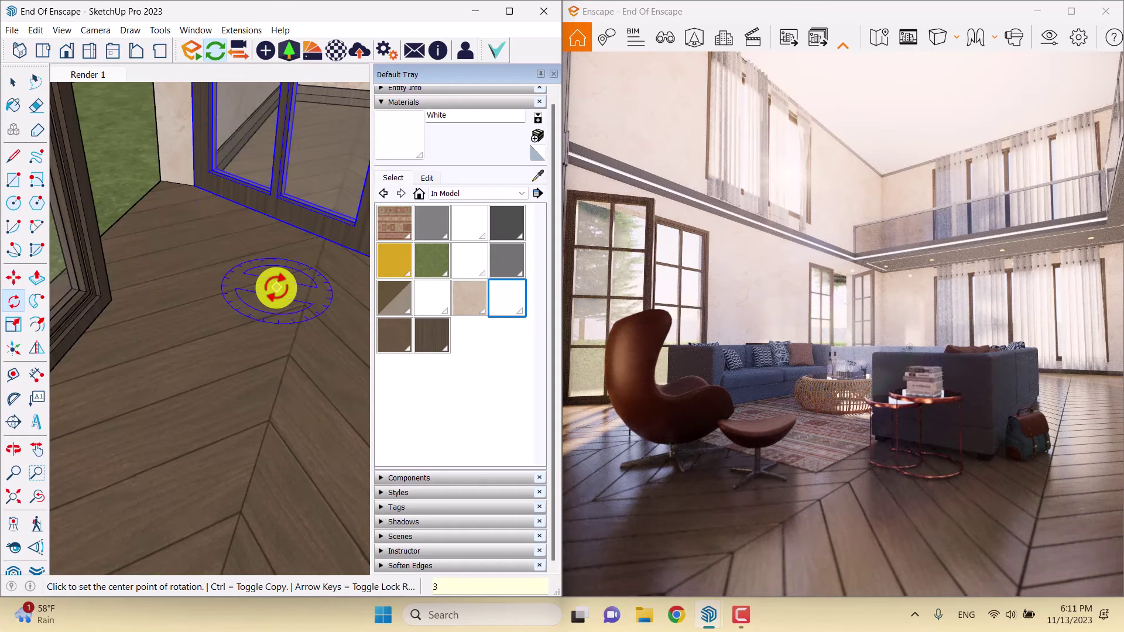
{"action": "key", "text": "Return"}
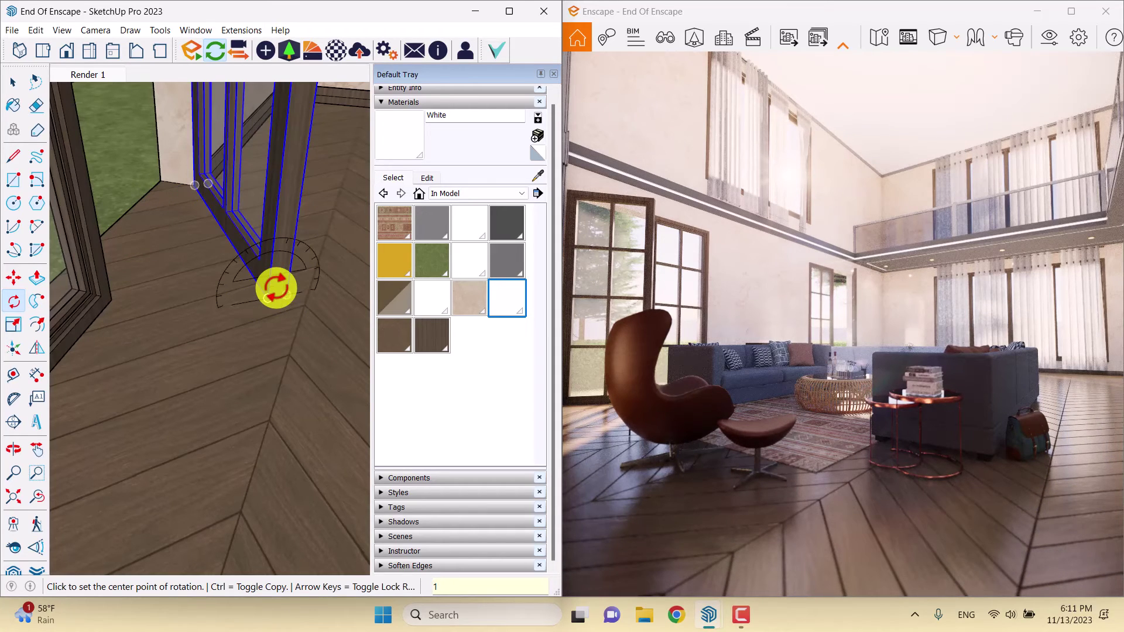
Step: Set the rotation angle of the second window's sash to 10°
{"action": "type", "text": "10"}
{"action": "key", "text": "Return"}
{"action": "key", "text": "space"}
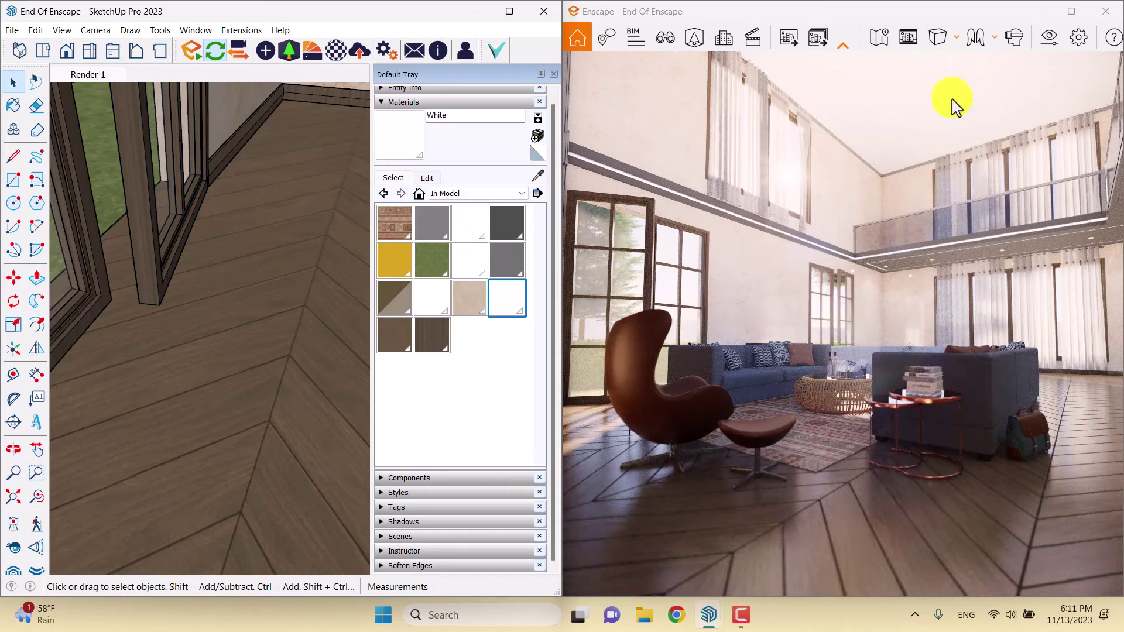
Step: Maximize the Enscape render window and raise the rendering quality to Ultra in the Visual Settings
{"action": "left_click", "coordinate": [1070, 11]}
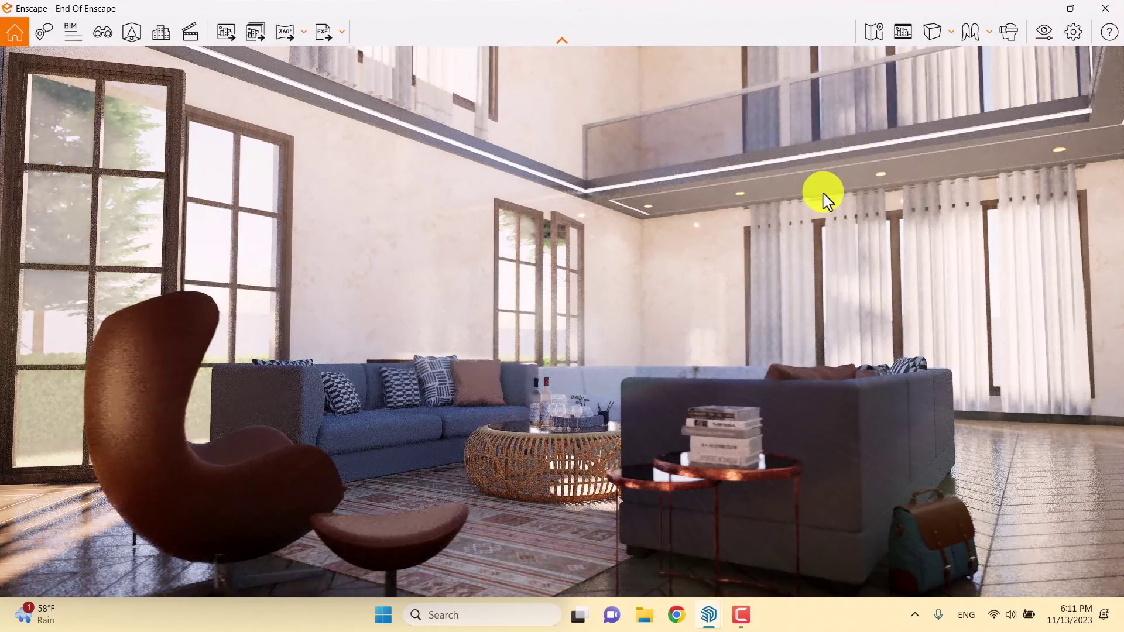
{"action": "left_click", "coordinate": [1044, 32]}
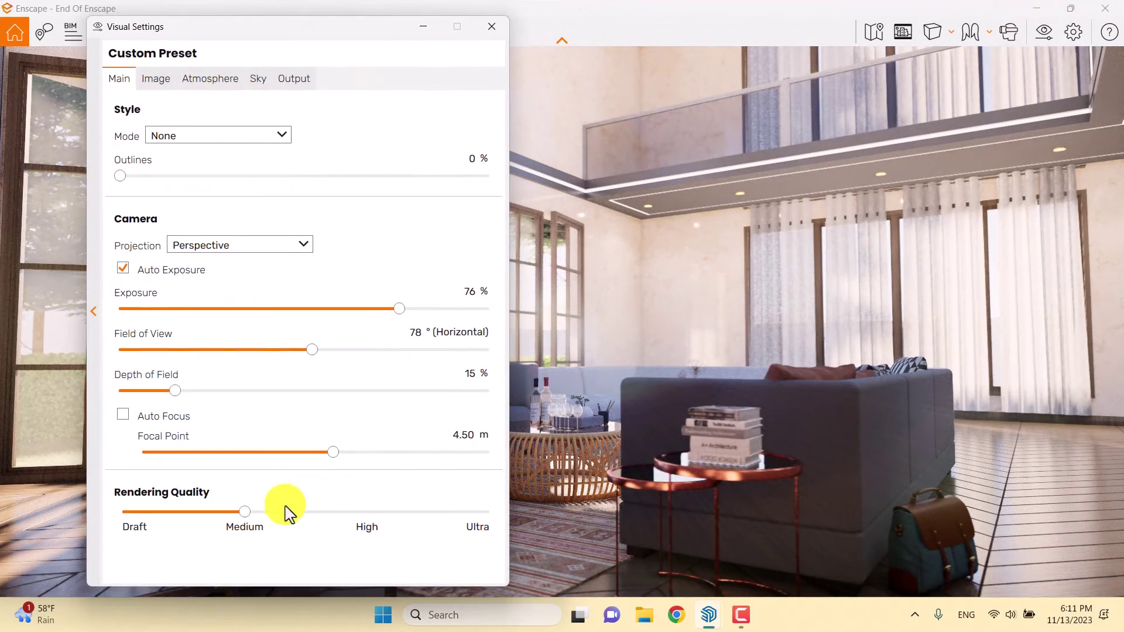
{"action": "left_click_drag", "start_coordinate": [244, 513], "coordinate": [487, 513]}
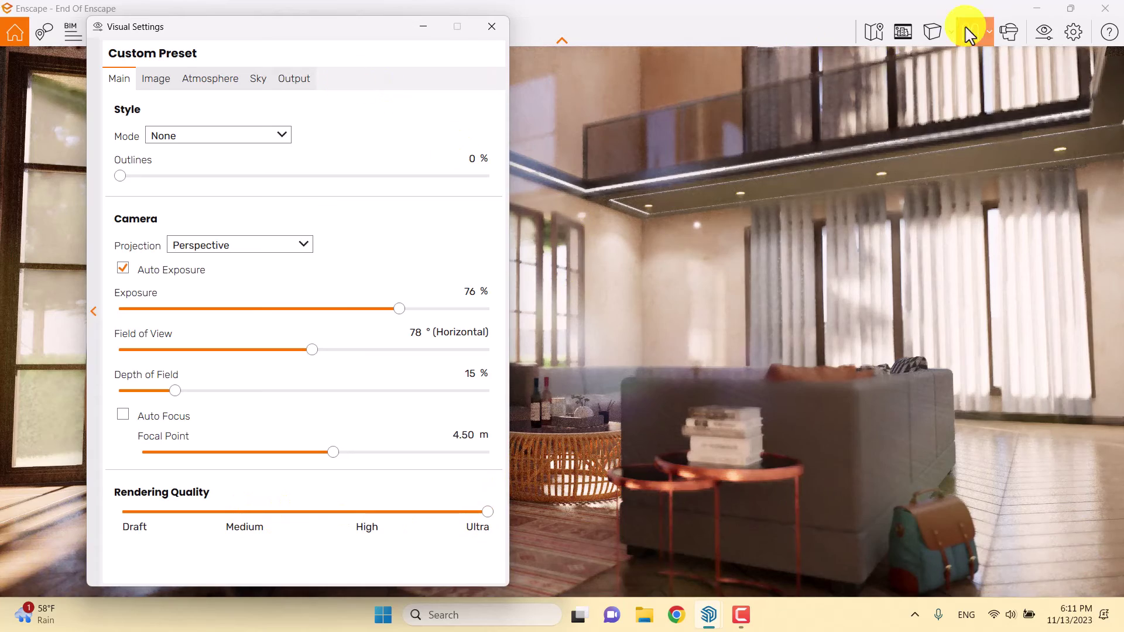
Step: Turn on the safe frame and switch the camera projection to Two-Point
{"action": "left_click", "coordinate": [934, 33]}
{"action": "left_click", "coordinate": [951, 32]}
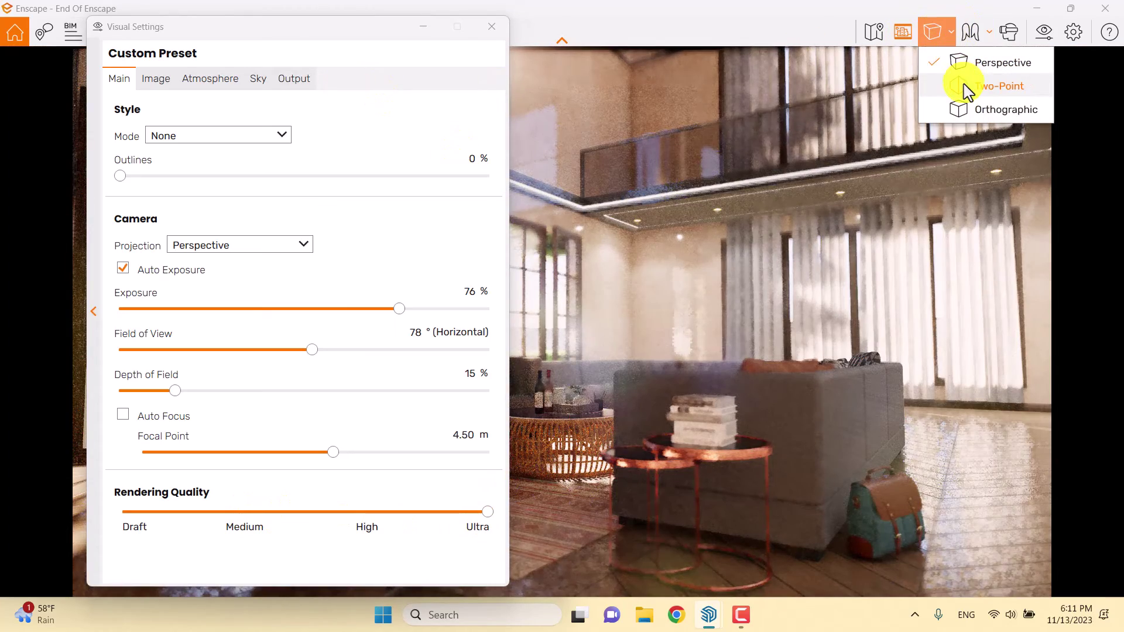
{"action": "left_click", "coordinate": [541, 161]}
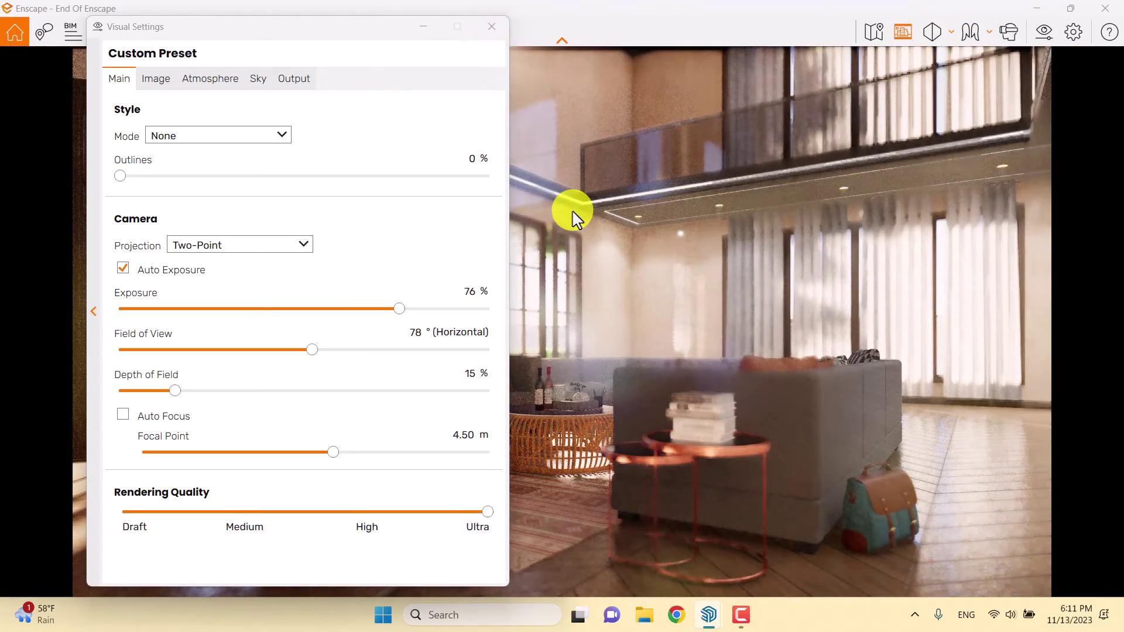
Step: Set the camera's field of view to 65° and reduce the depth of field to 9% in the Visual Settings
{"action": "left_click", "coordinate": [493, 28]}
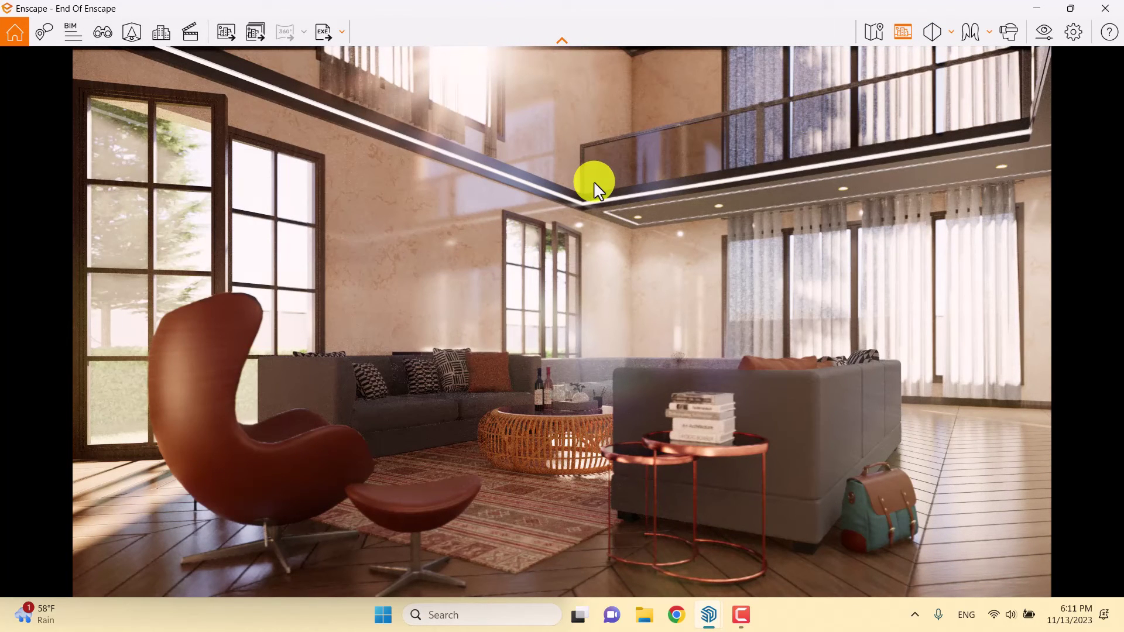
{"action": "left_click", "coordinate": [1054, 31]}
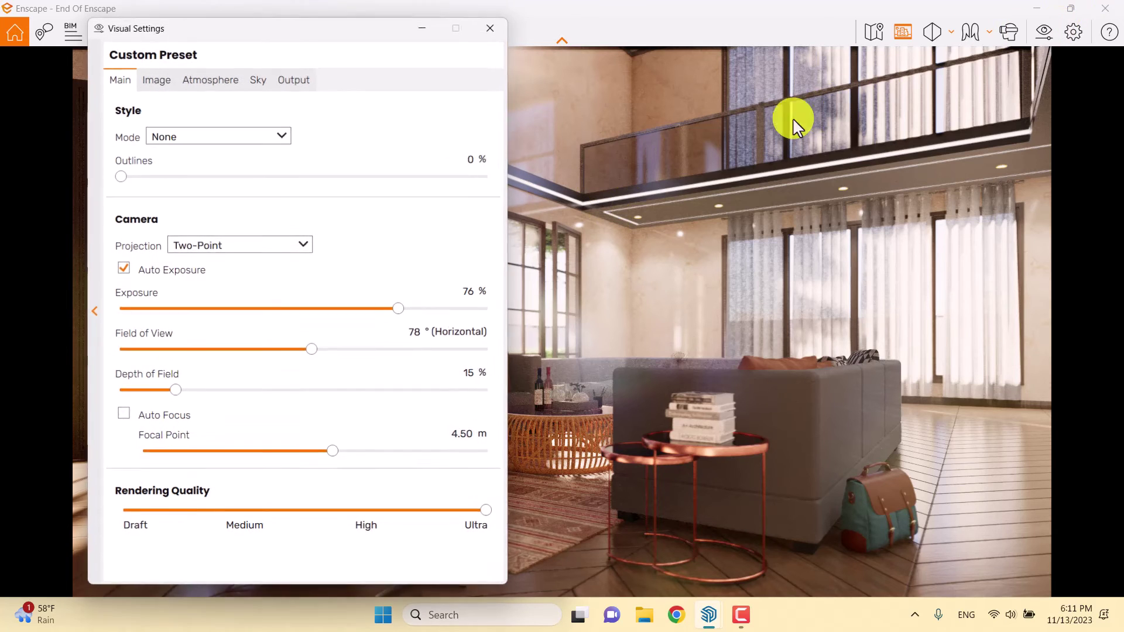
{"action": "left_click_drag", "start_coordinate": [316, 351], "coordinate": [287, 351]}
{"action": "left_click_drag", "start_coordinate": [286, 351], "coordinate": [276, 350]}
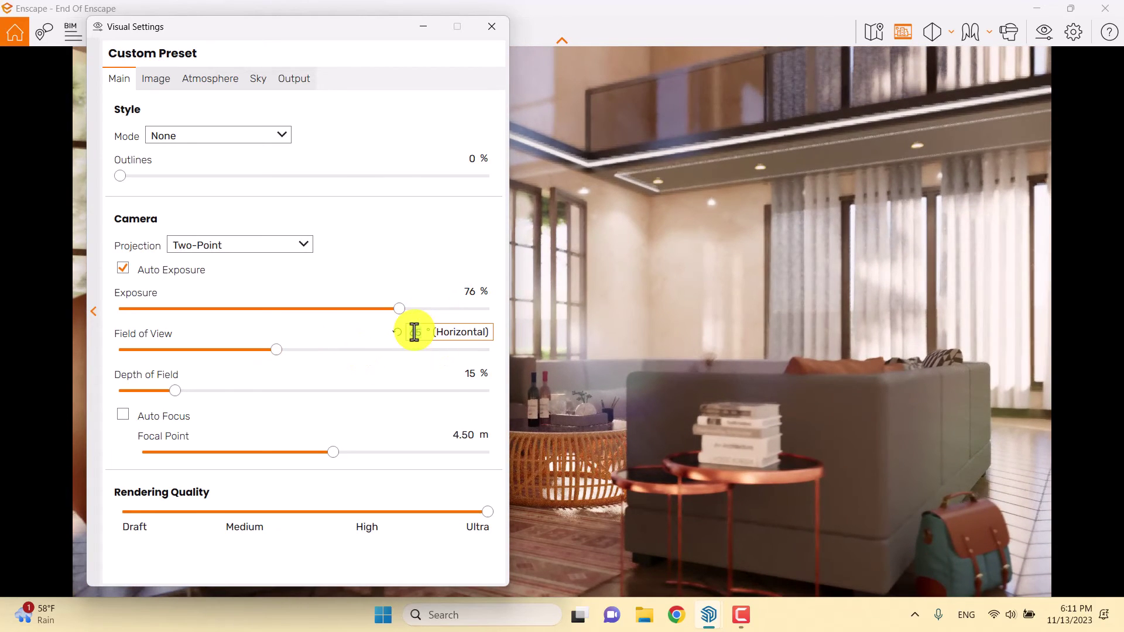
{"action": "left_click", "coordinate": [492, 27]}
{"action": "left_click", "coordinate": [1073, 32]}
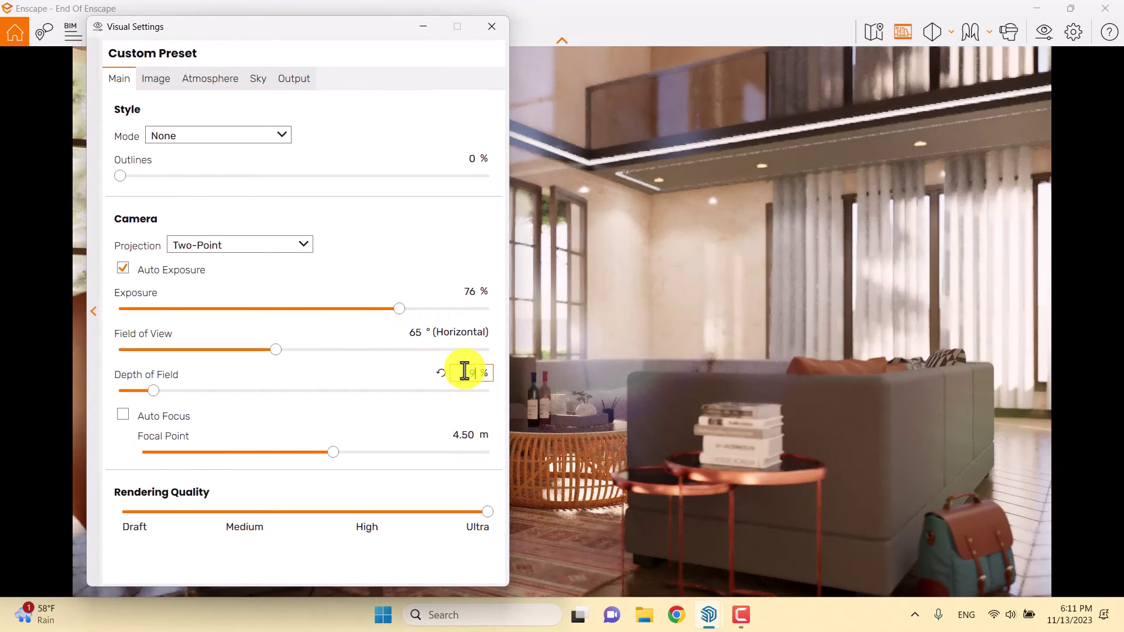
{"action": "type", "text": "9"}
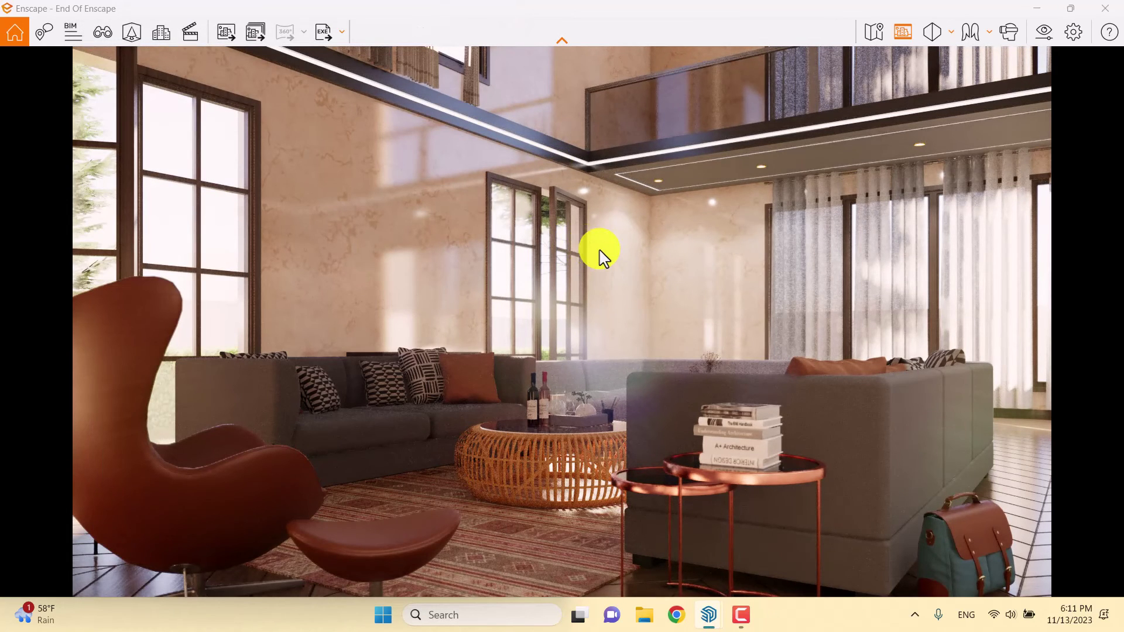
Step: Export the current living room view as a Portable Network Graphics screenshot to the Desktop under the suggested file name
{"action": "left_click", "coordinate": [228, 34]}
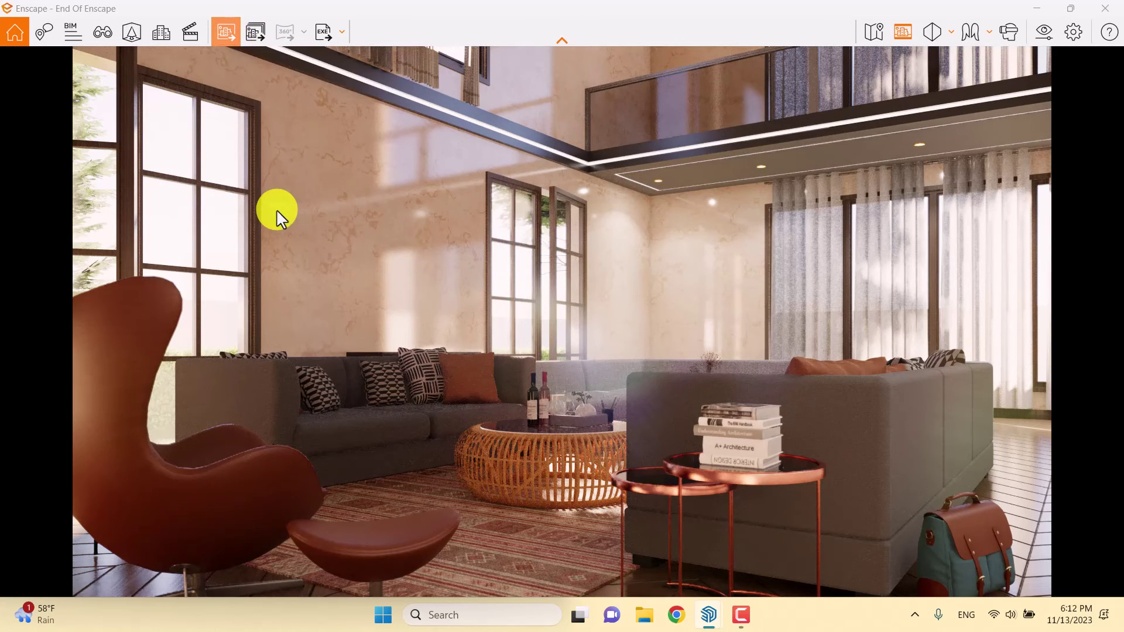
{"action": "left_click", "coordinate": [131, 58]}
{"action": "left_click", "coordinate": [131, 58]}
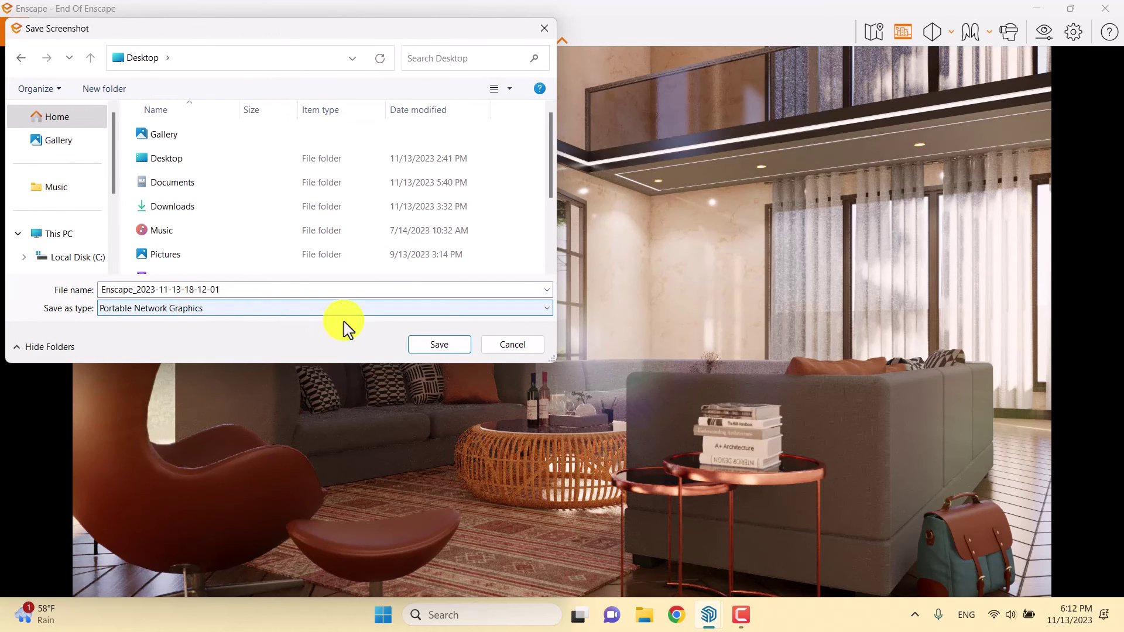
{"action": "left_click", "coordinate": [434, 348]}
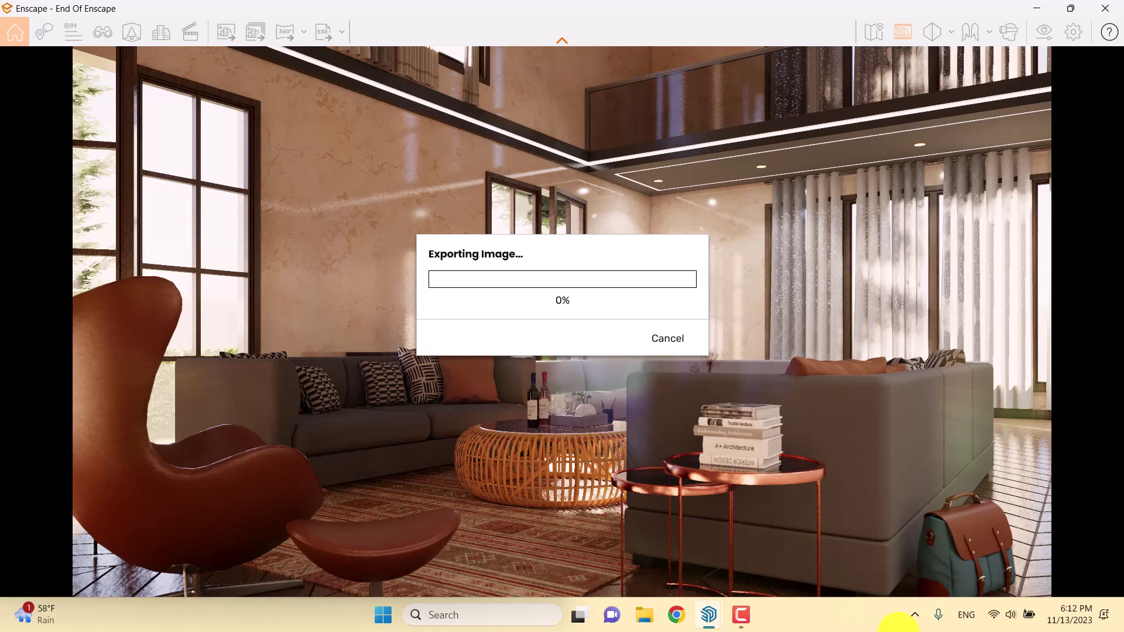
{"action": "left_click", "coordinate": [753, 619]}
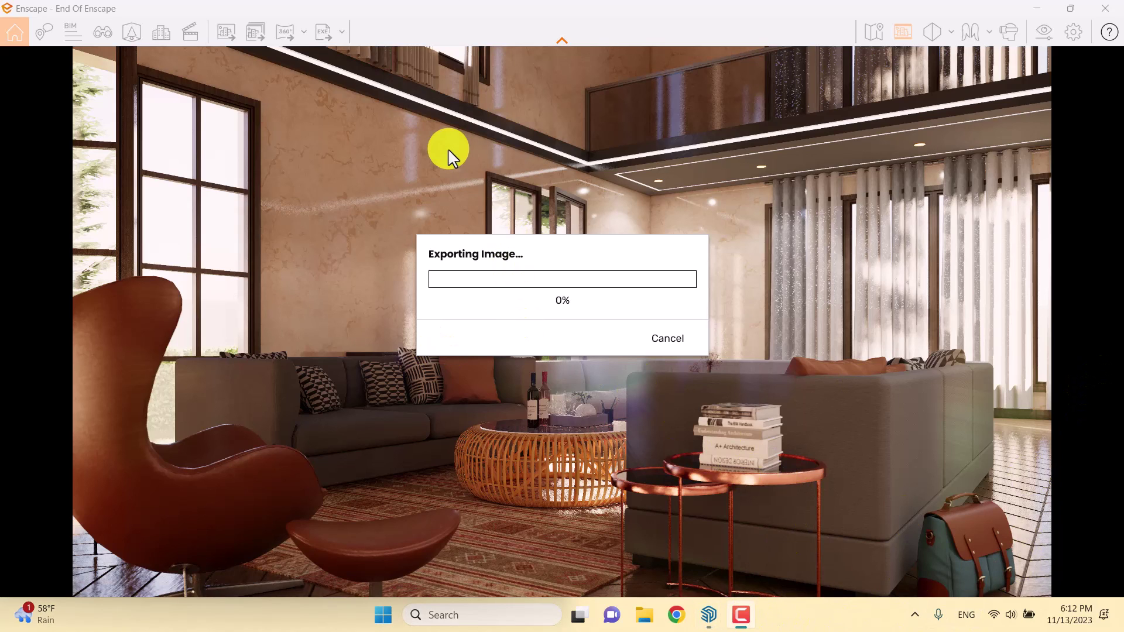